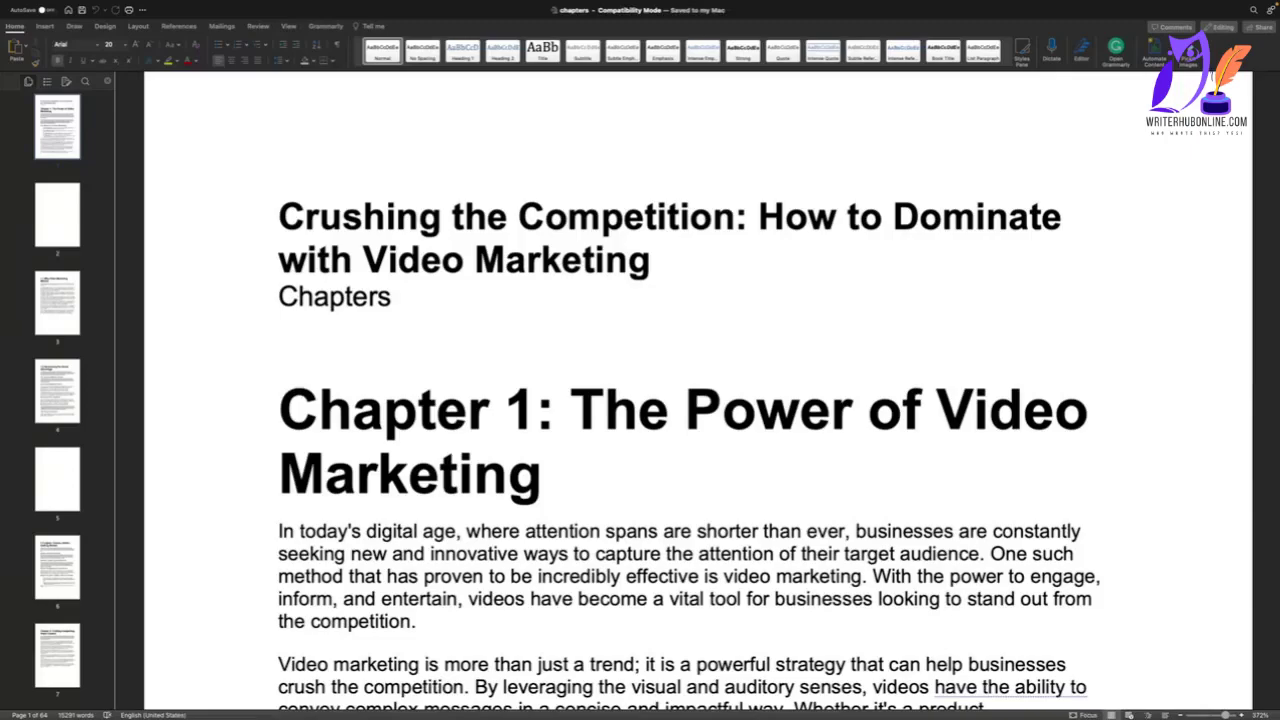
Delete the blank page after page 1 so section 1.1 follows the Chapter 1 opening
scroll(215, 268, down, 10)
scroll(215, 268, down, 15)
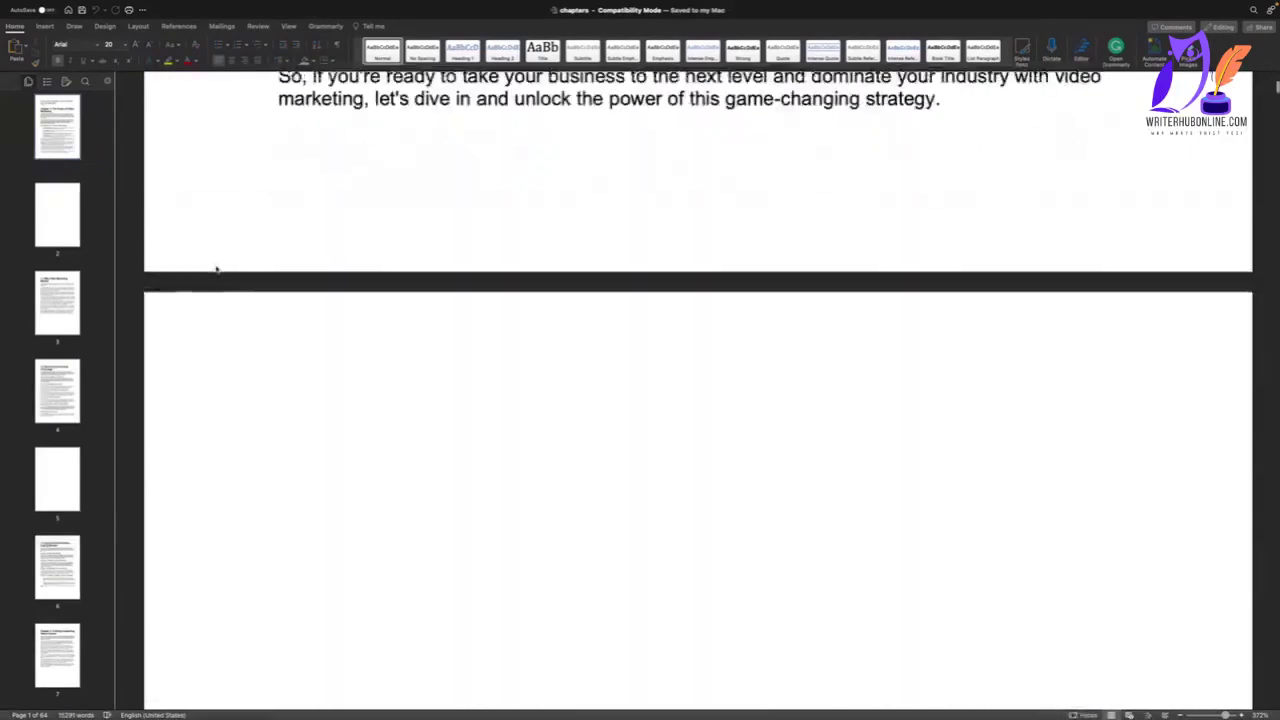
click(254, 308)
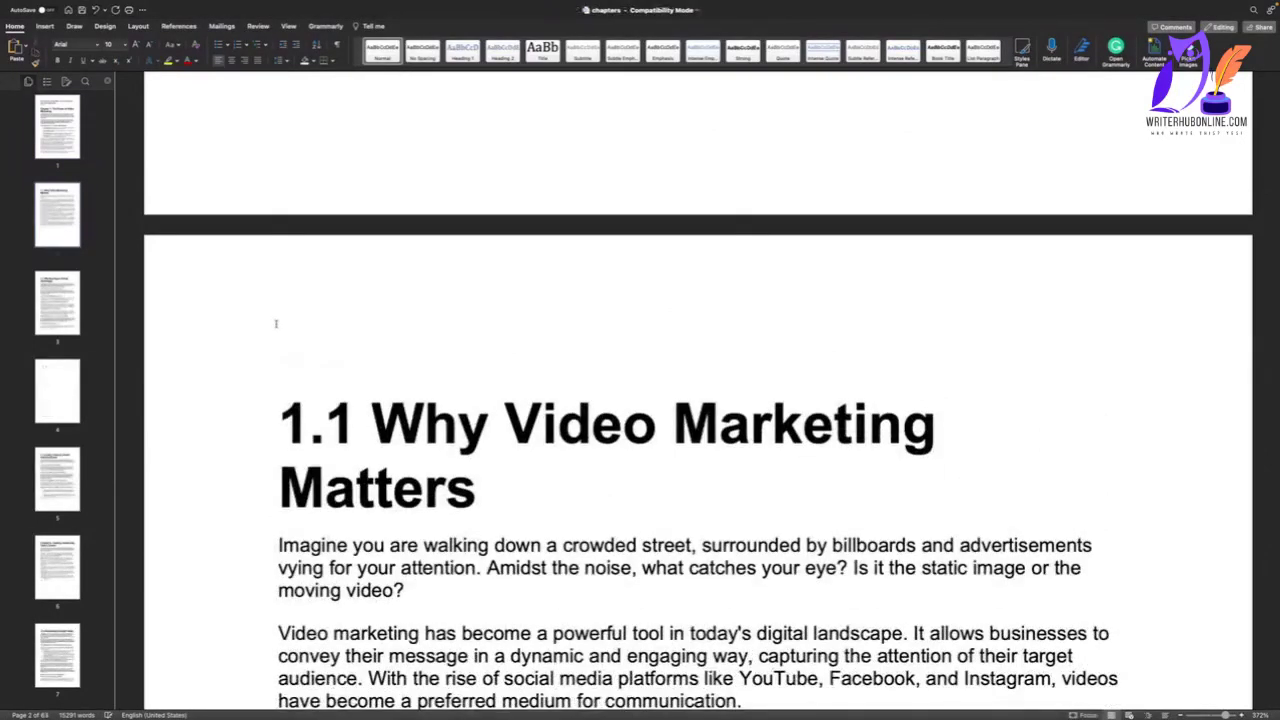
scroll(276, 323, up, 5)
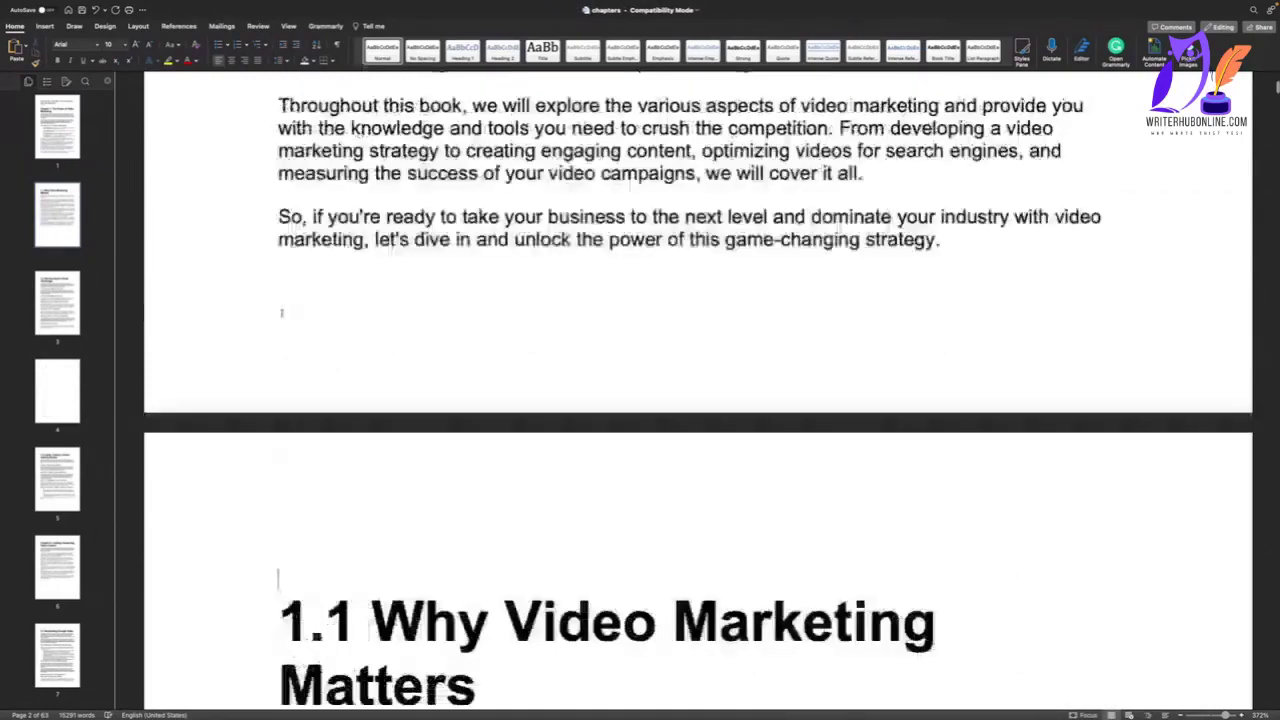
scroll(281, 313, up, 10)
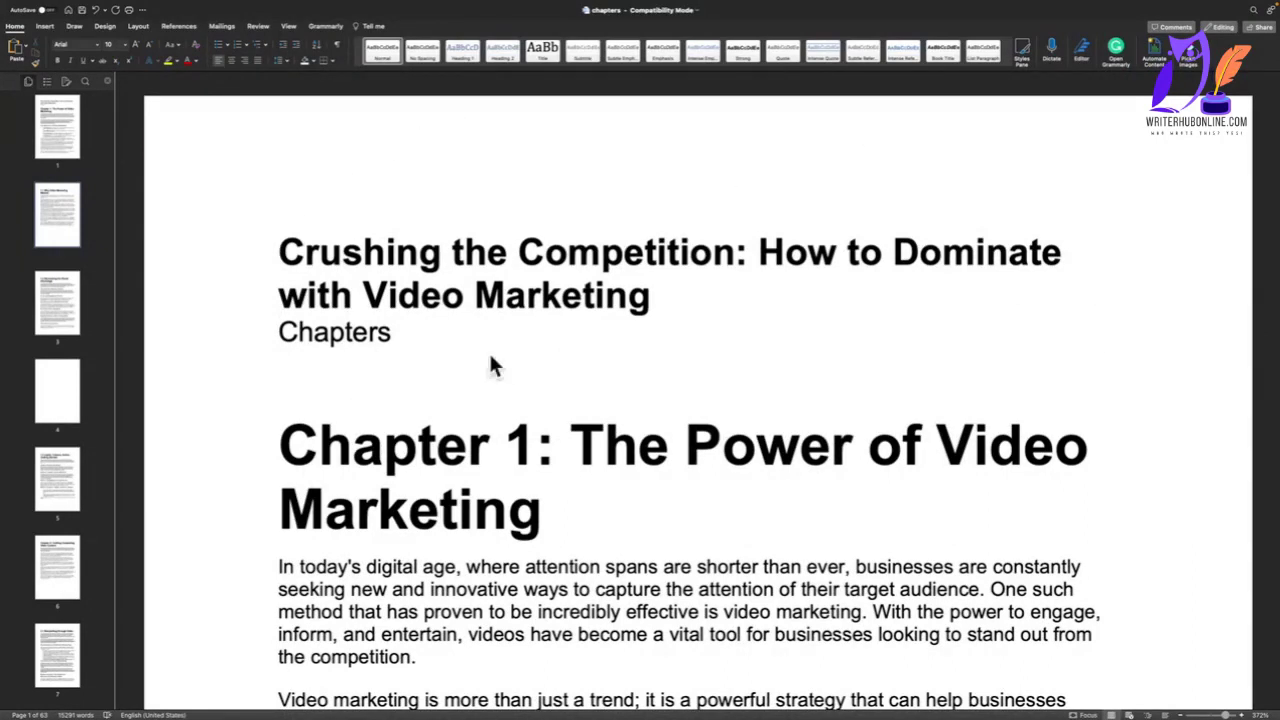
Delete the 'Chapters' line, make the title bold centred Title style, and page-break before Chapter 1
drag(412, 334, 260, 337)
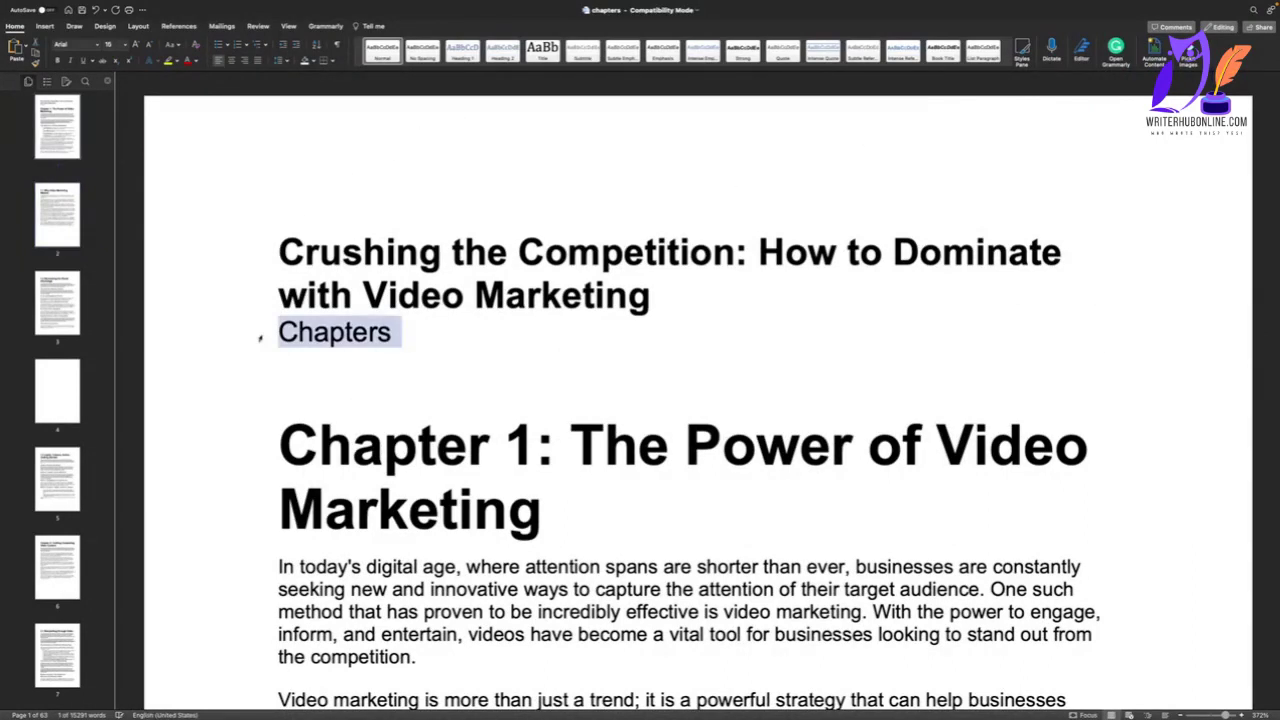
key(BackSpace)
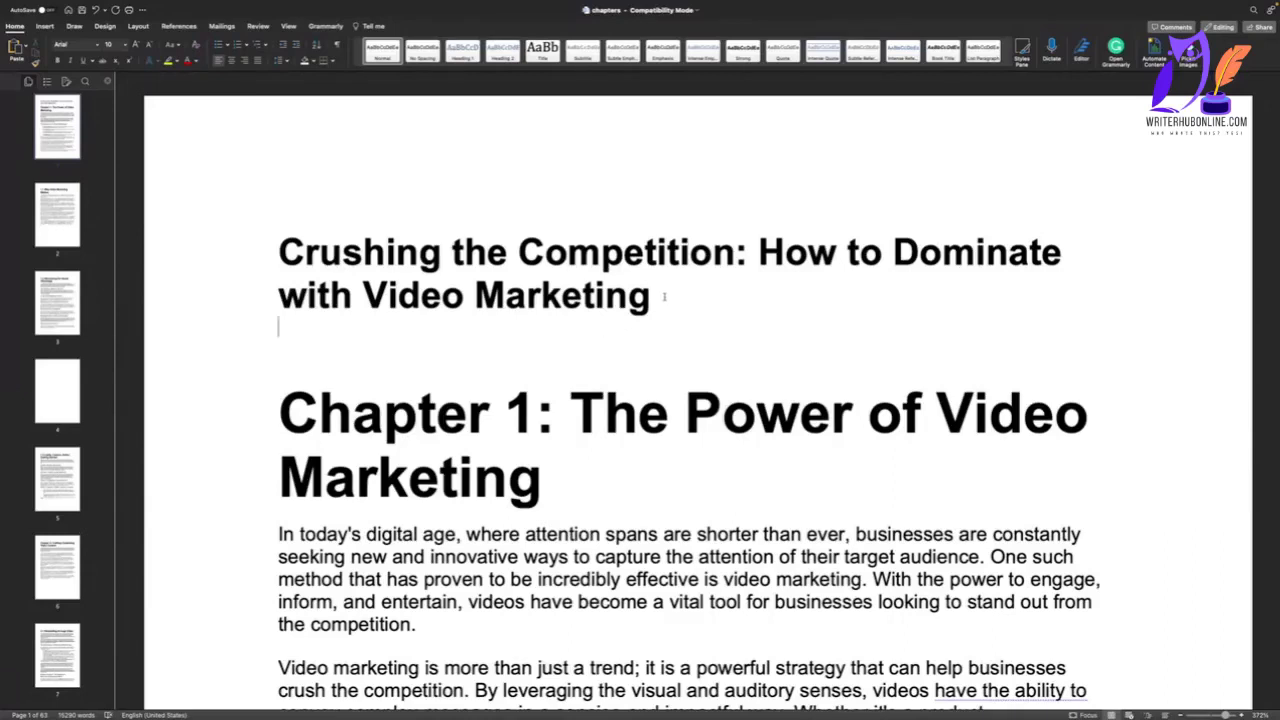
drag(660, 295, 282, 247)
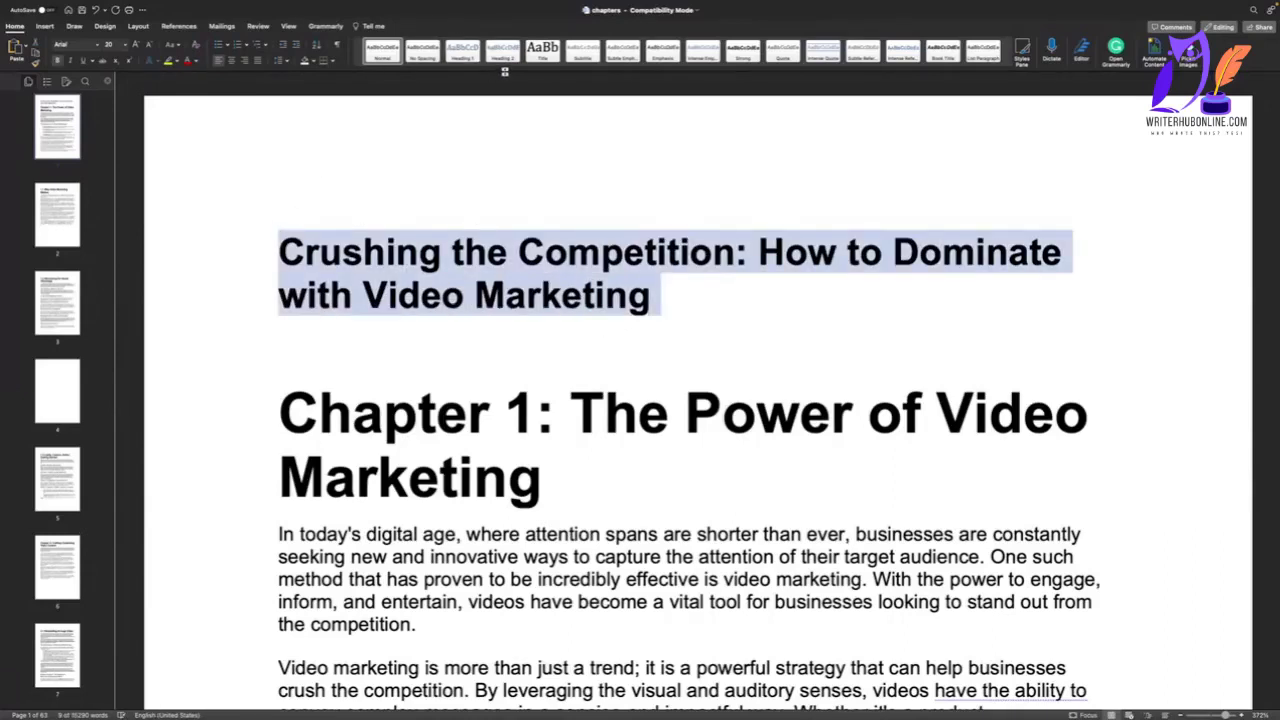
click(542, 50)
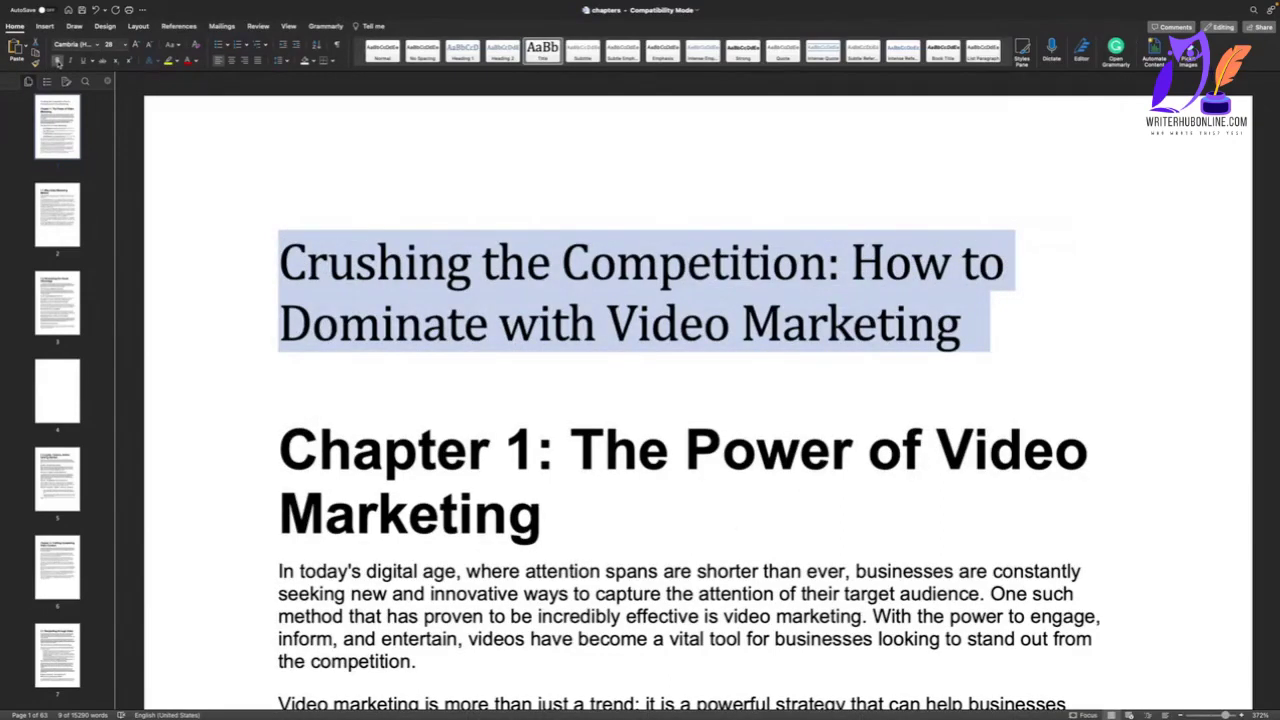
click(57, 61)
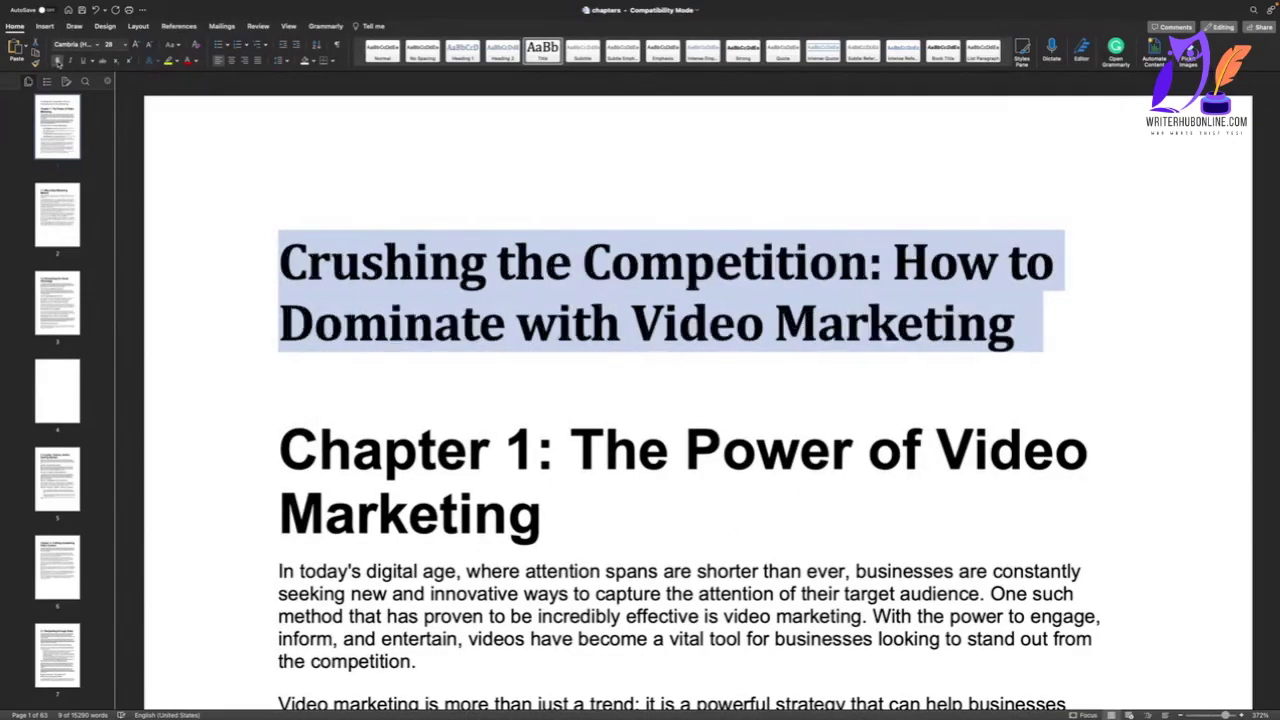
click(231, 61)
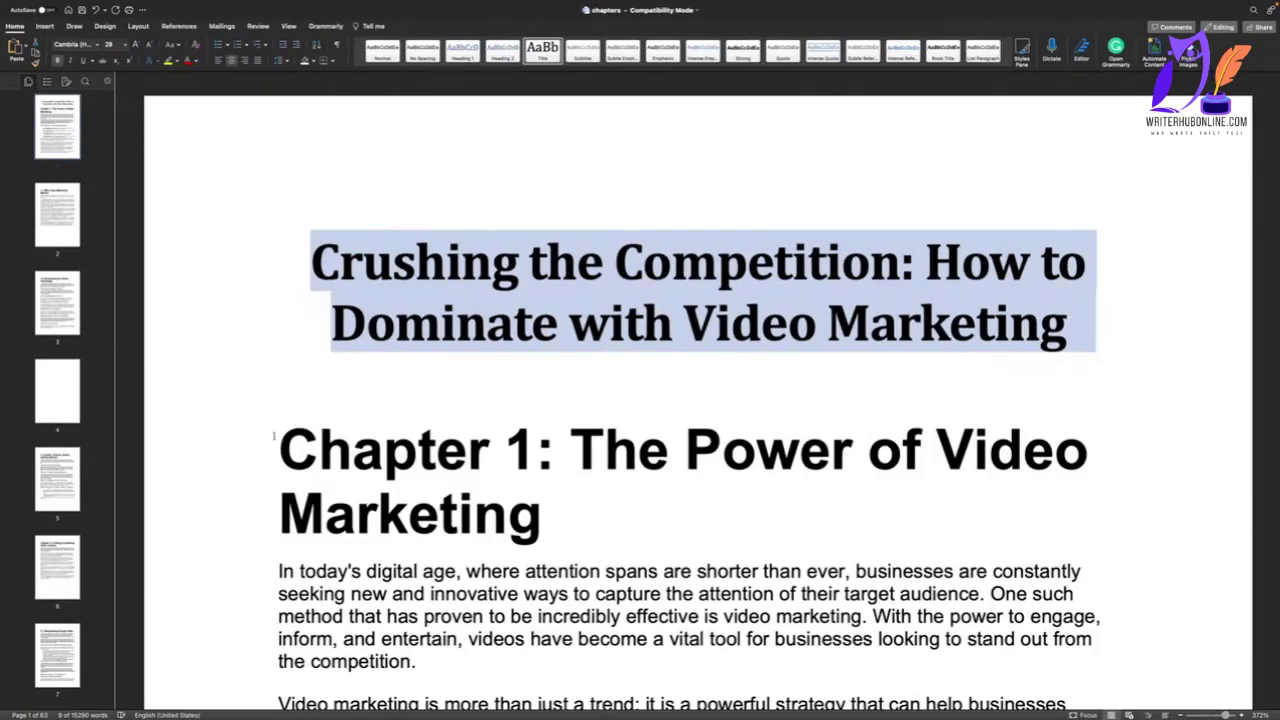
click(289, 452)
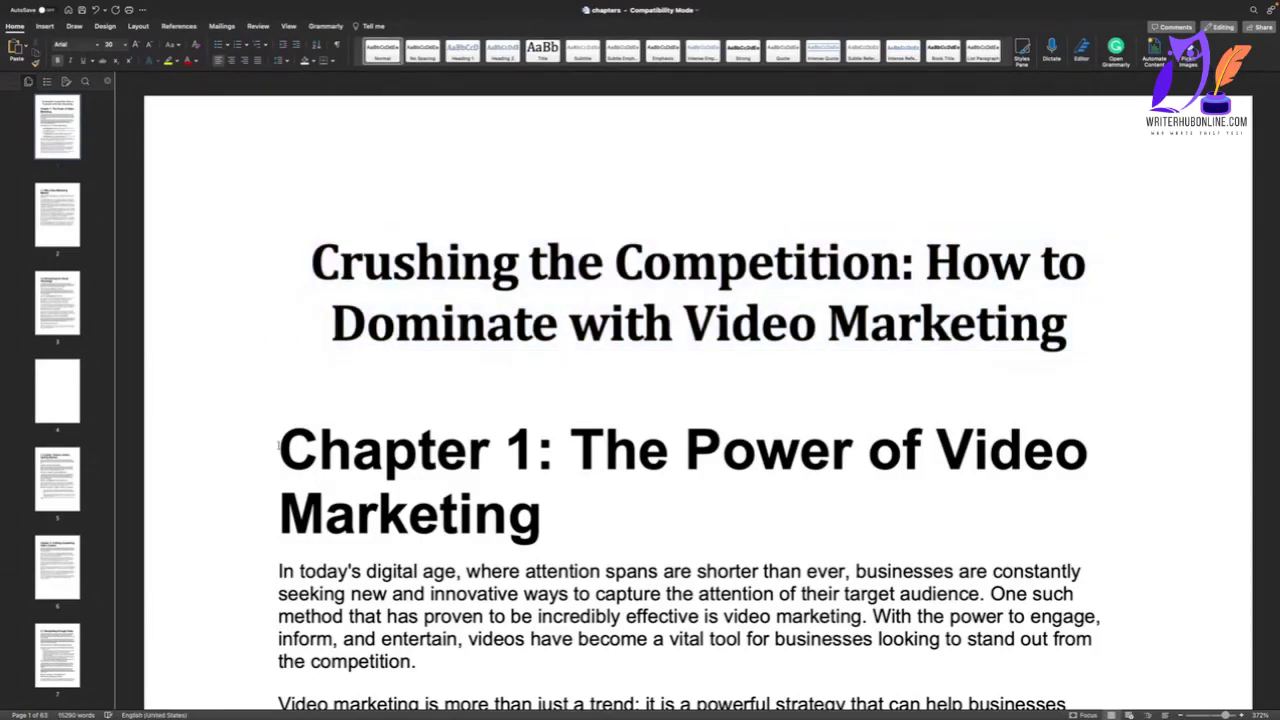
key(super+Return)
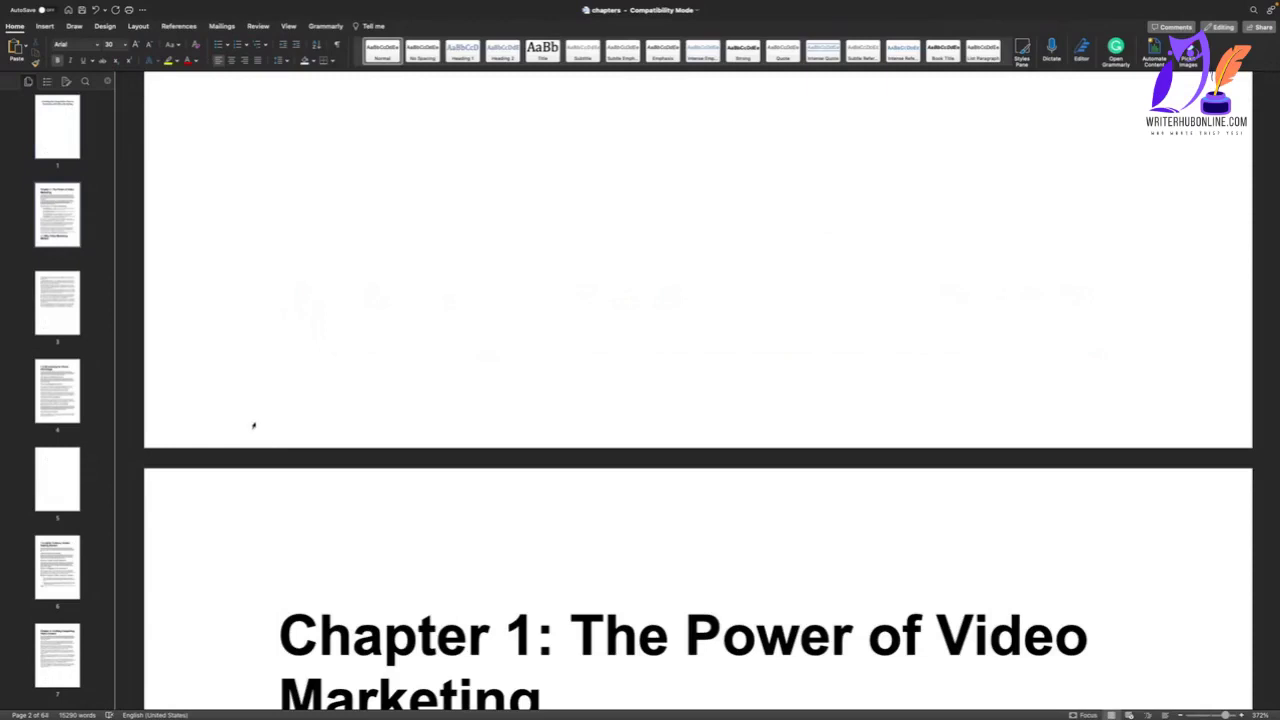
Select the 'Chapter 1: The Power of Video Marketing' heading and show the Styles pane
scroll(256, 424, down, 5)
scroll(256, 424, down, 10)
scroll(256, 424, up, 14)
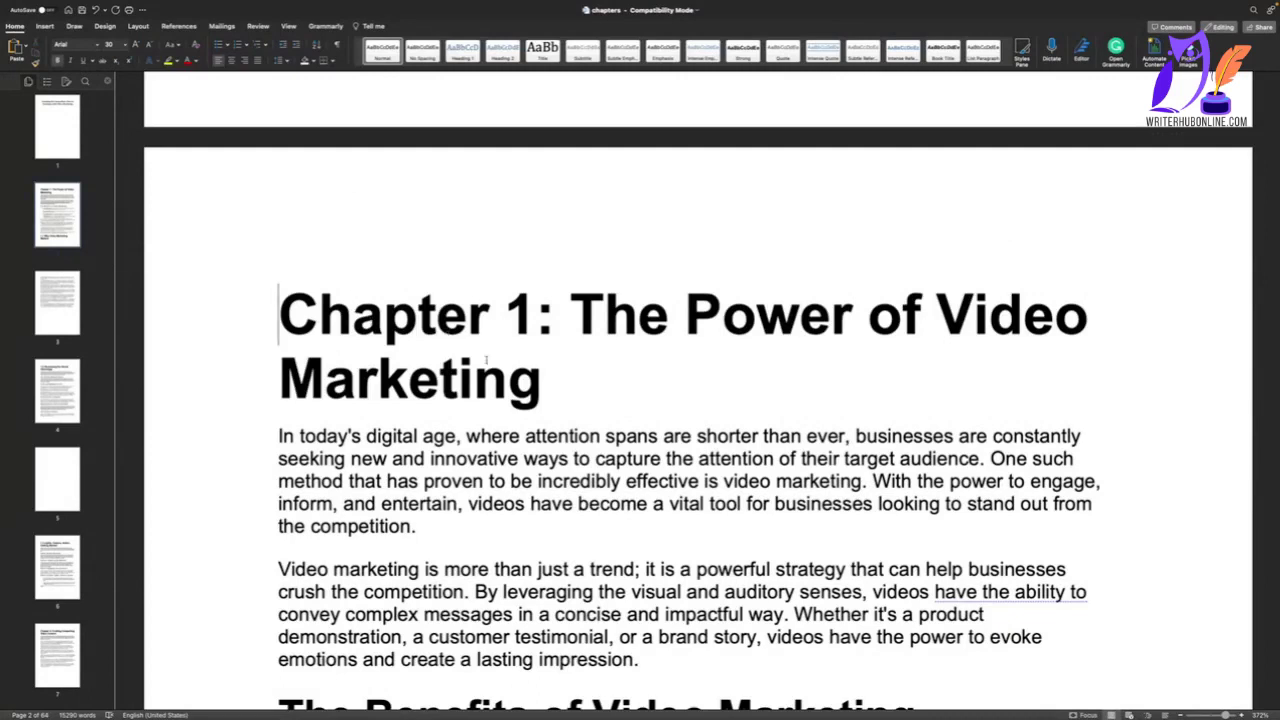
drag(541, 378, 265, 293)
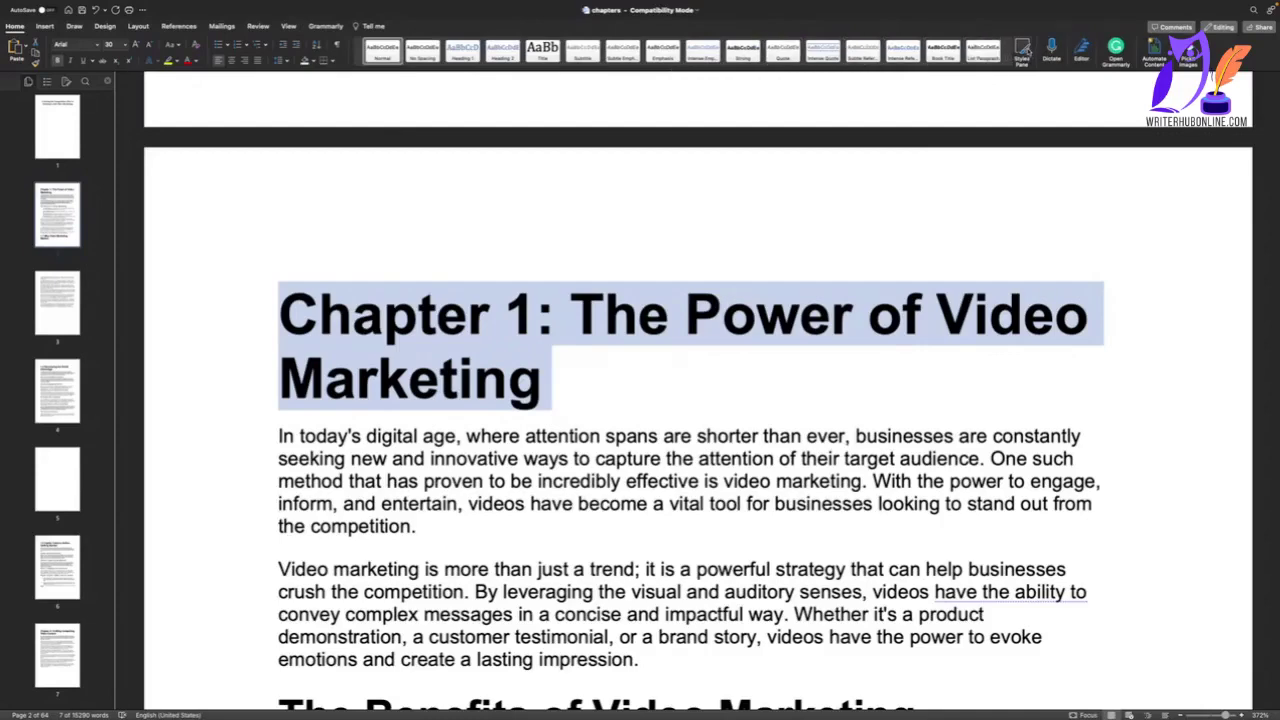
click(1021, 50)
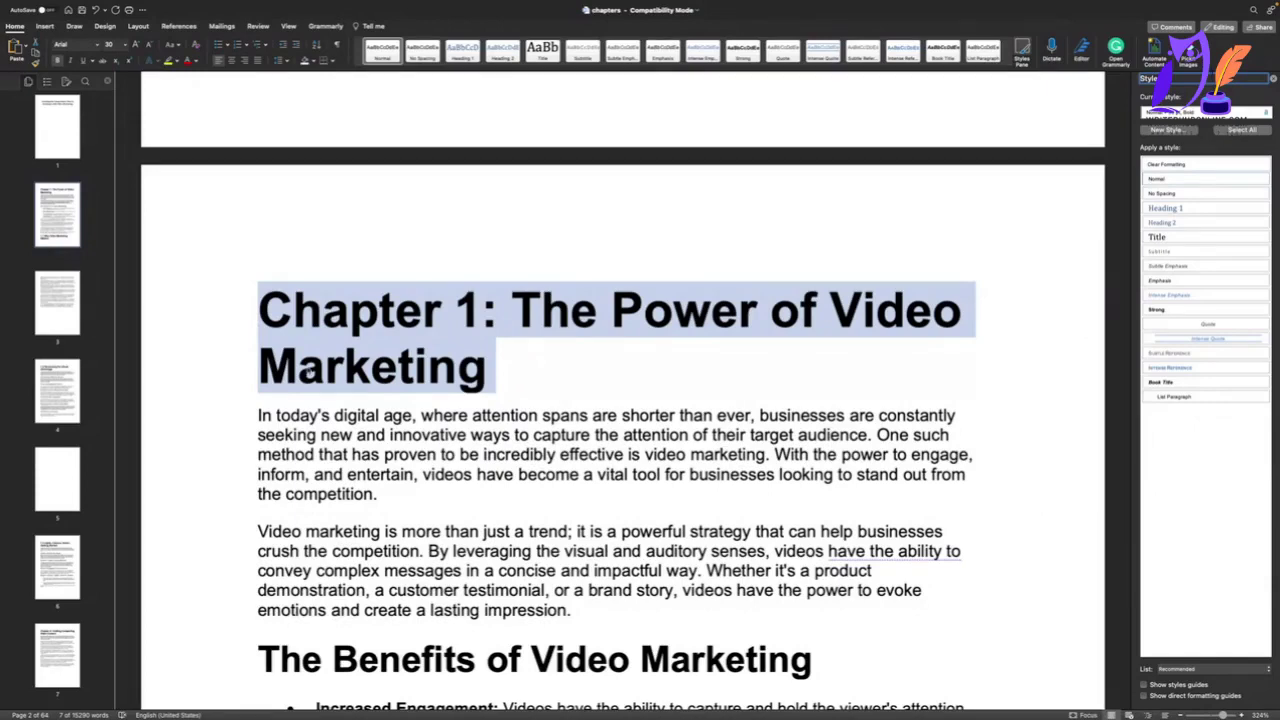
Apply Heading 1 to every heading formatted like the Chapter 1 heading
triple_click(471, 343)
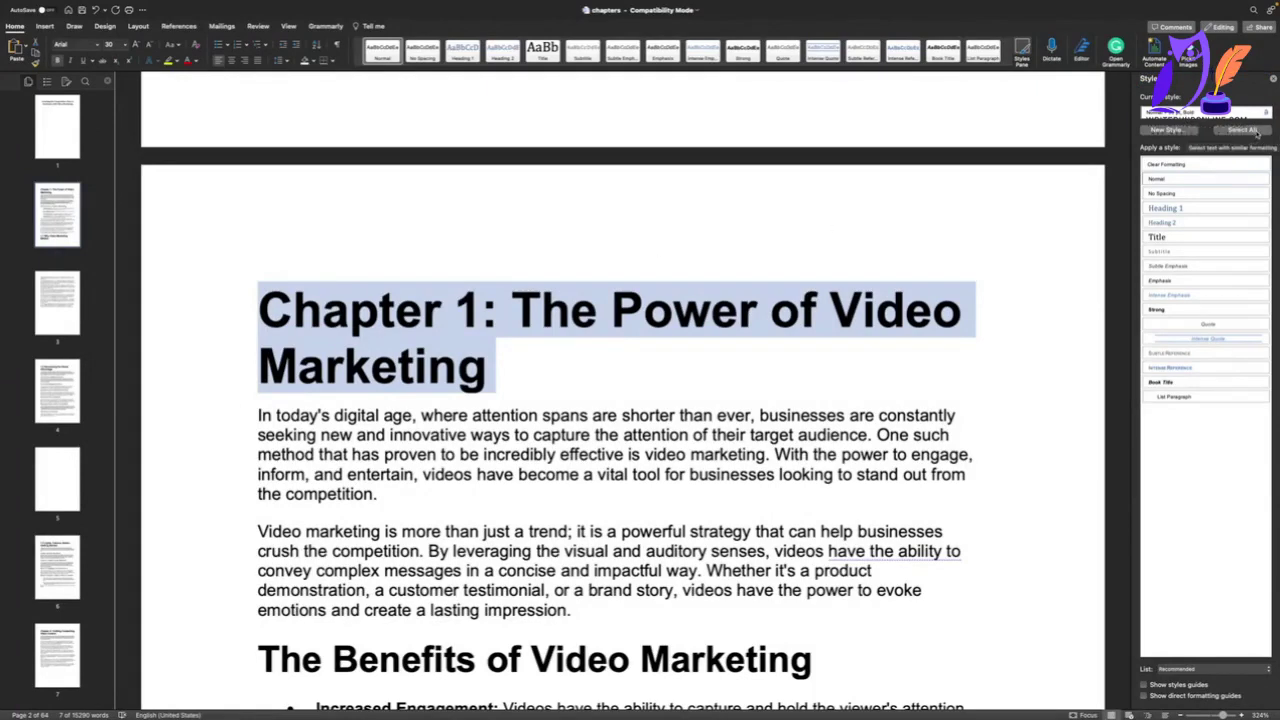
click(1250, 131)
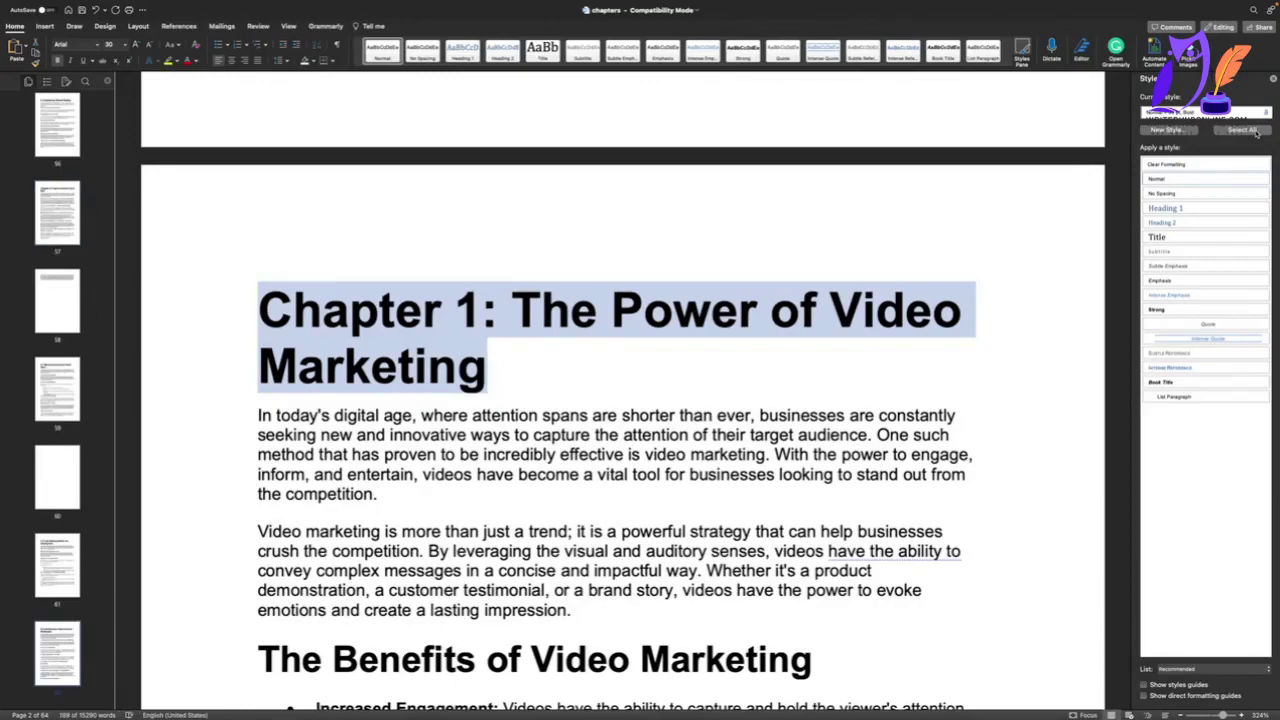
scroll(707, 245, down, 5)
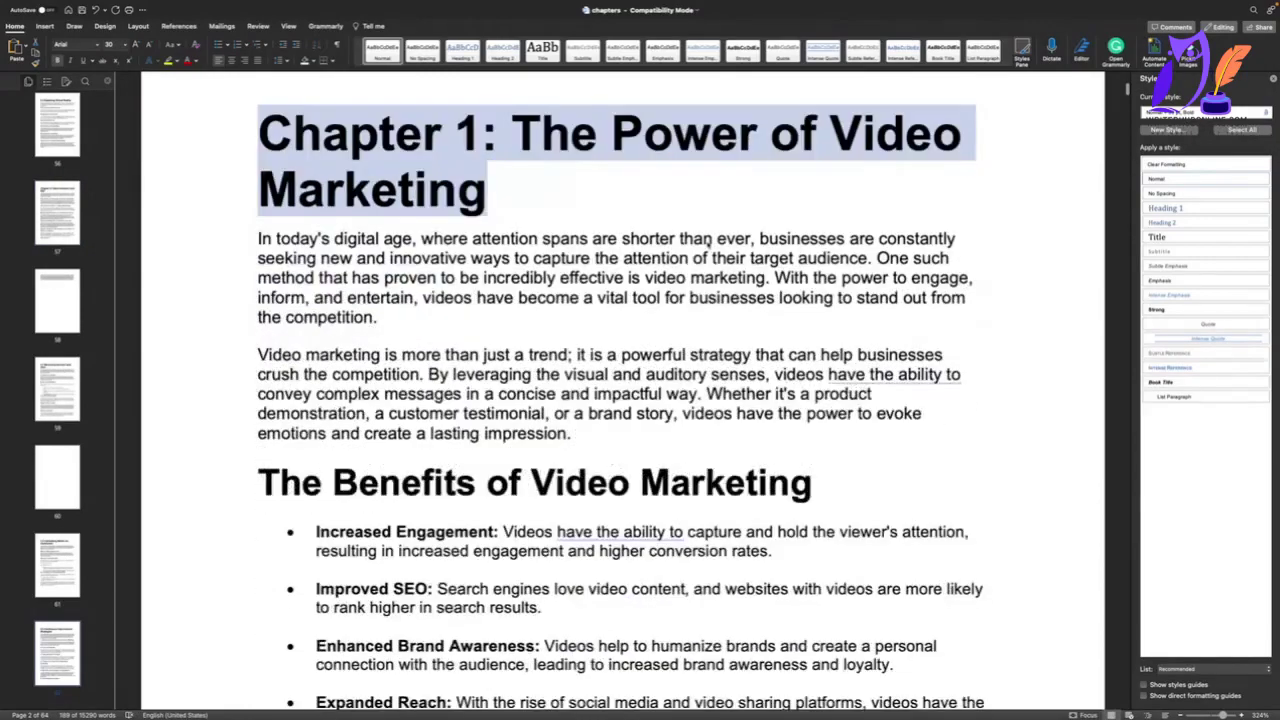
scroll(707, 241, down, 20)
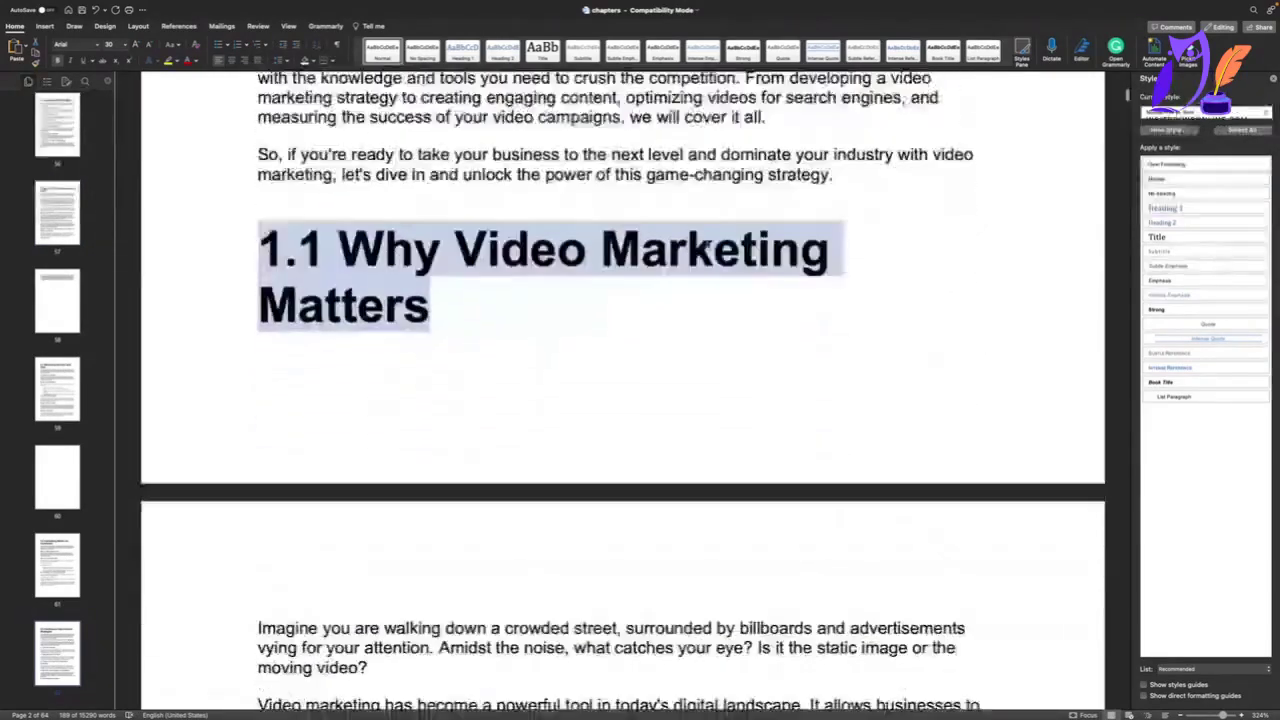
scroll(707, 241, down, 20)
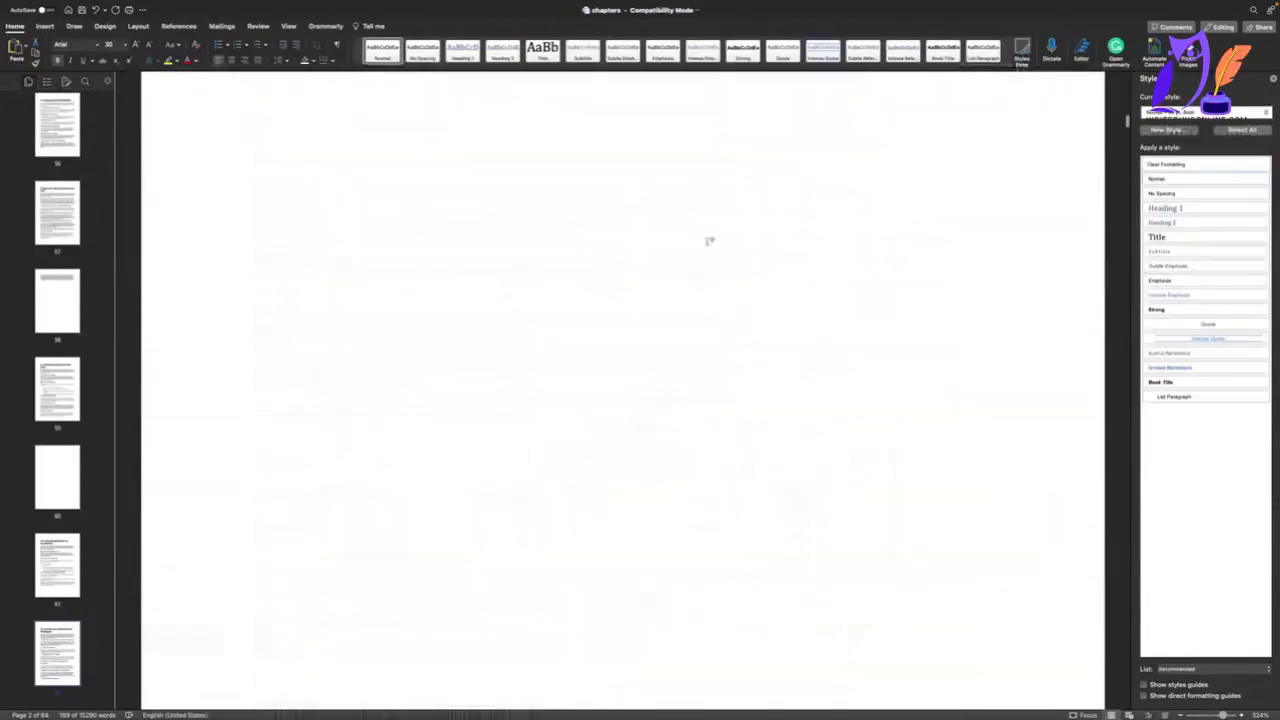
scroll(707, 241, down, 5)
scroll(707, 241, up, 10)
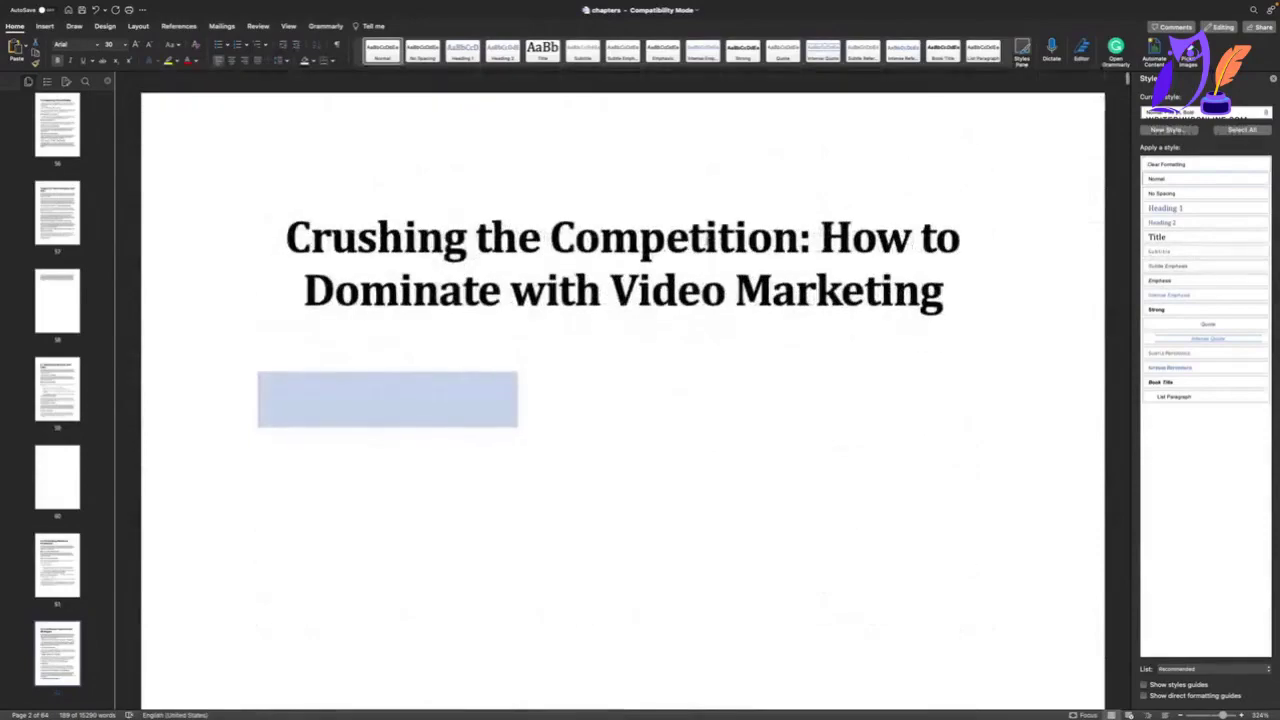
scroll(709, 240, down, 15)
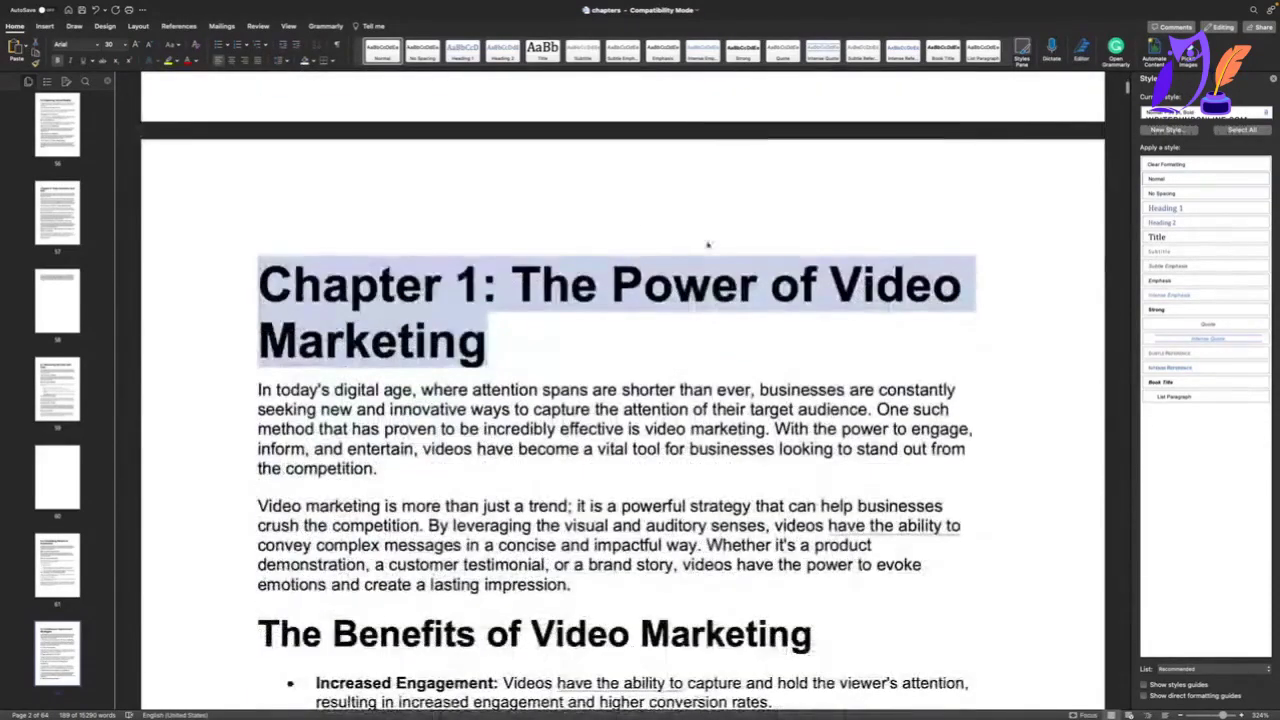
click(461, 55)
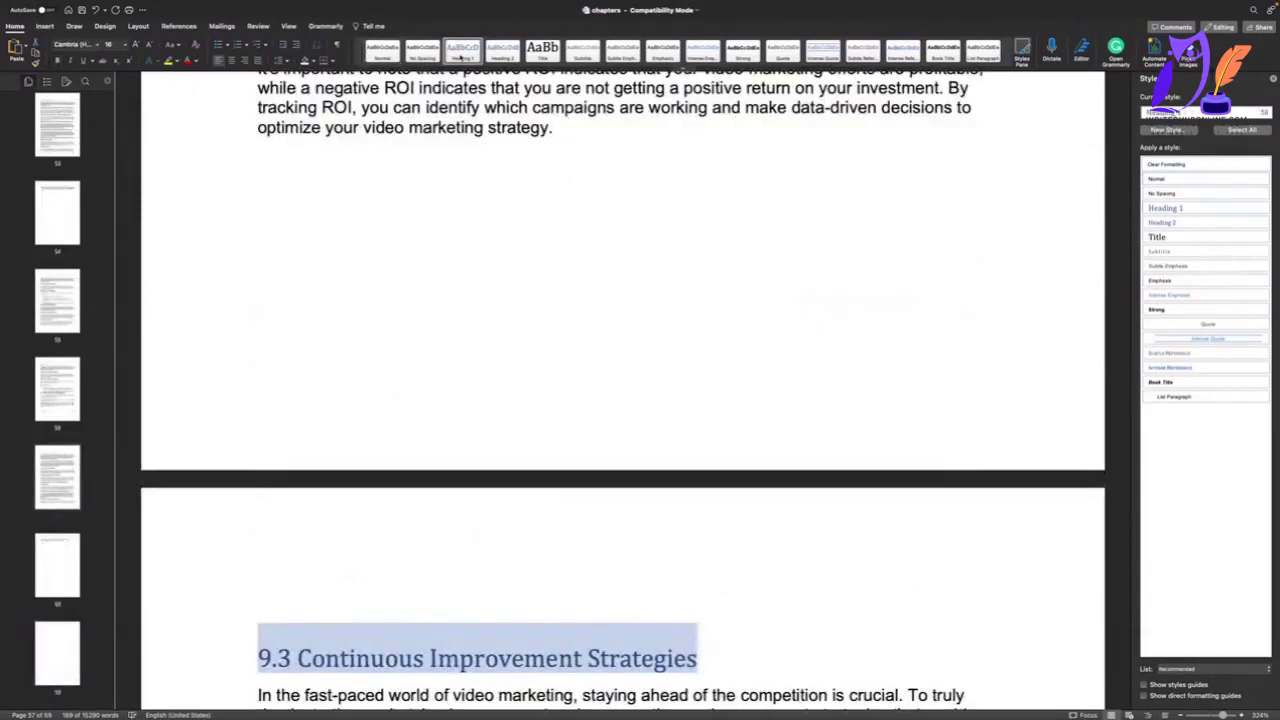
Make the '9.3 Continuous Improvement Strategies' heading bold black and update Heading 1 to match it
scroll(546, 312, down, 5)
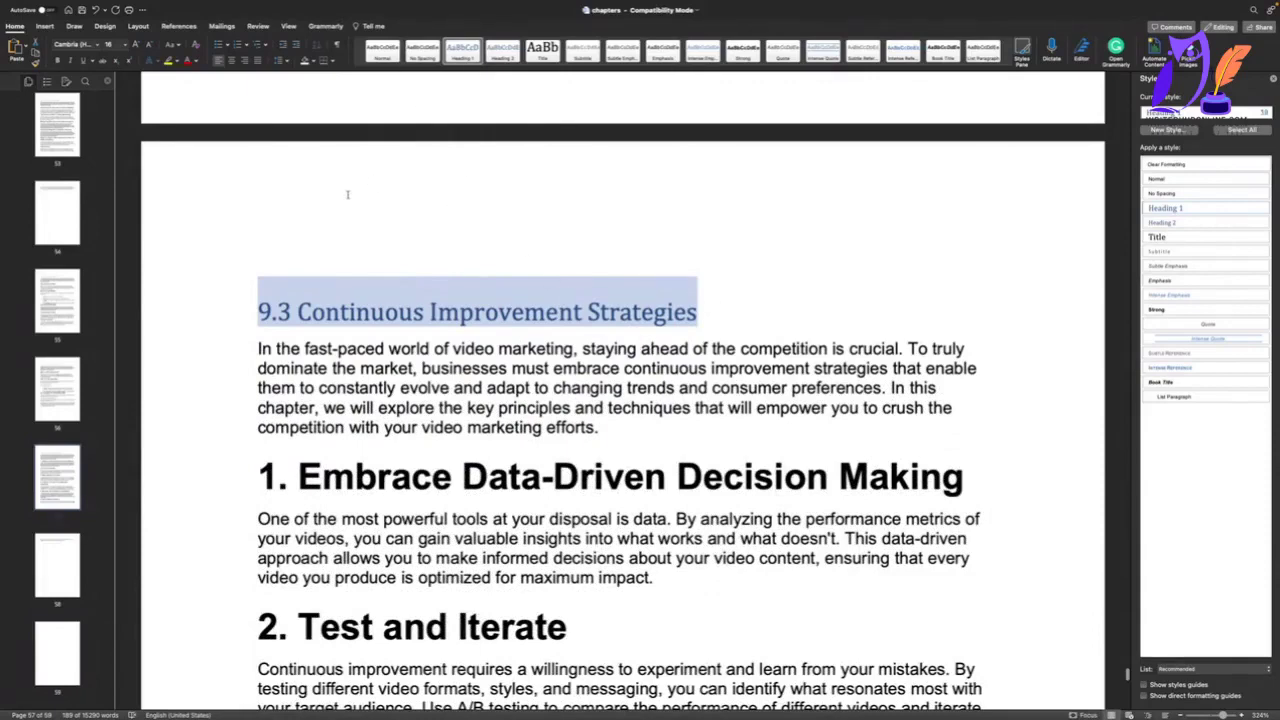
click(57, 60)
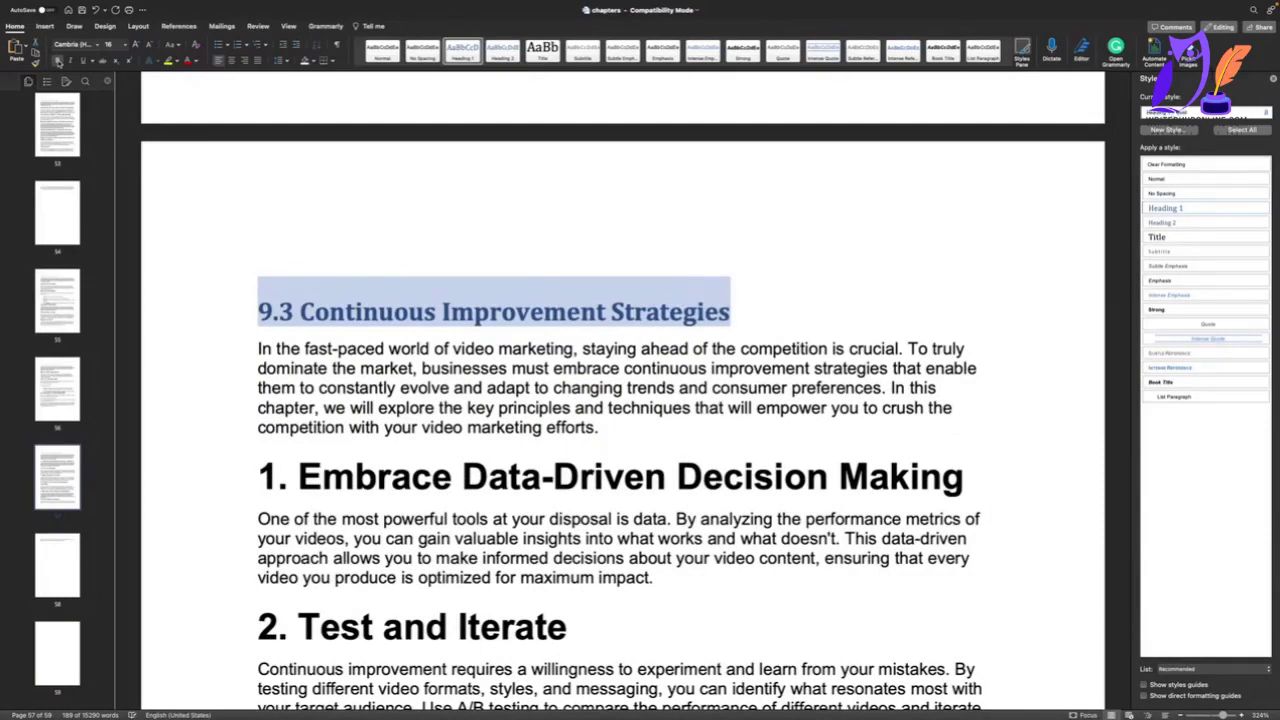
click(196, 61)
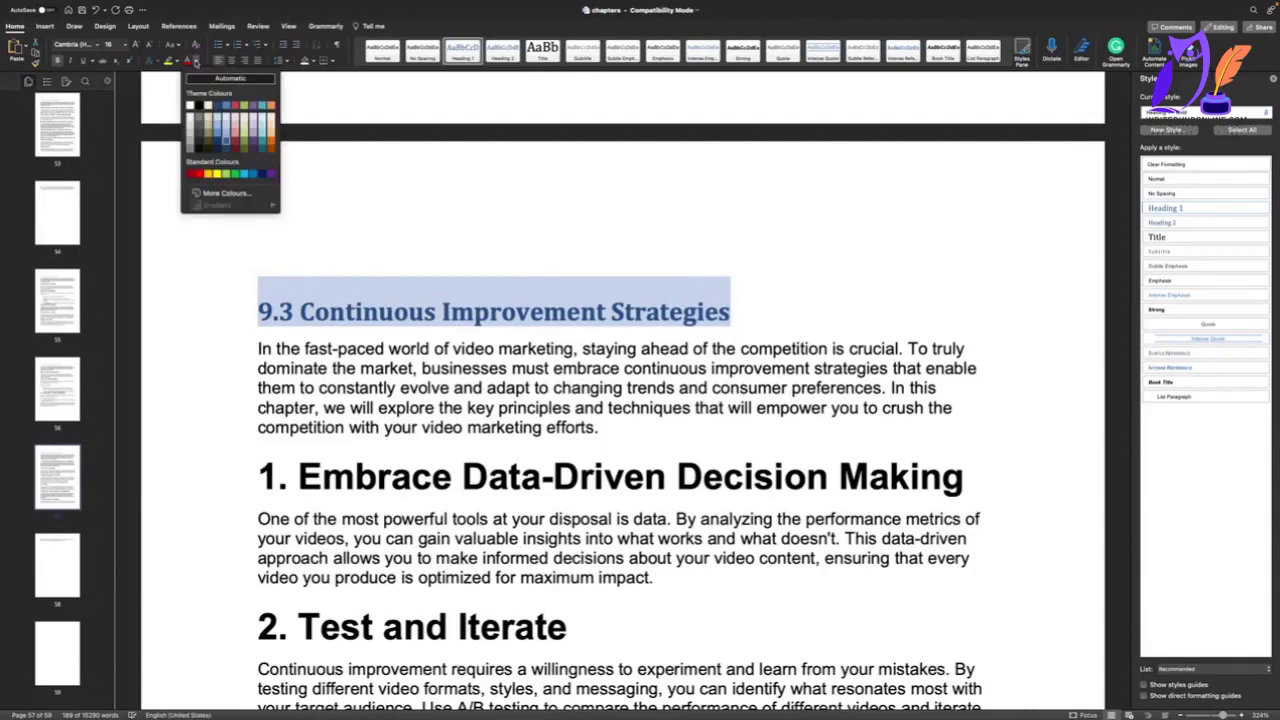
click(198, 106)
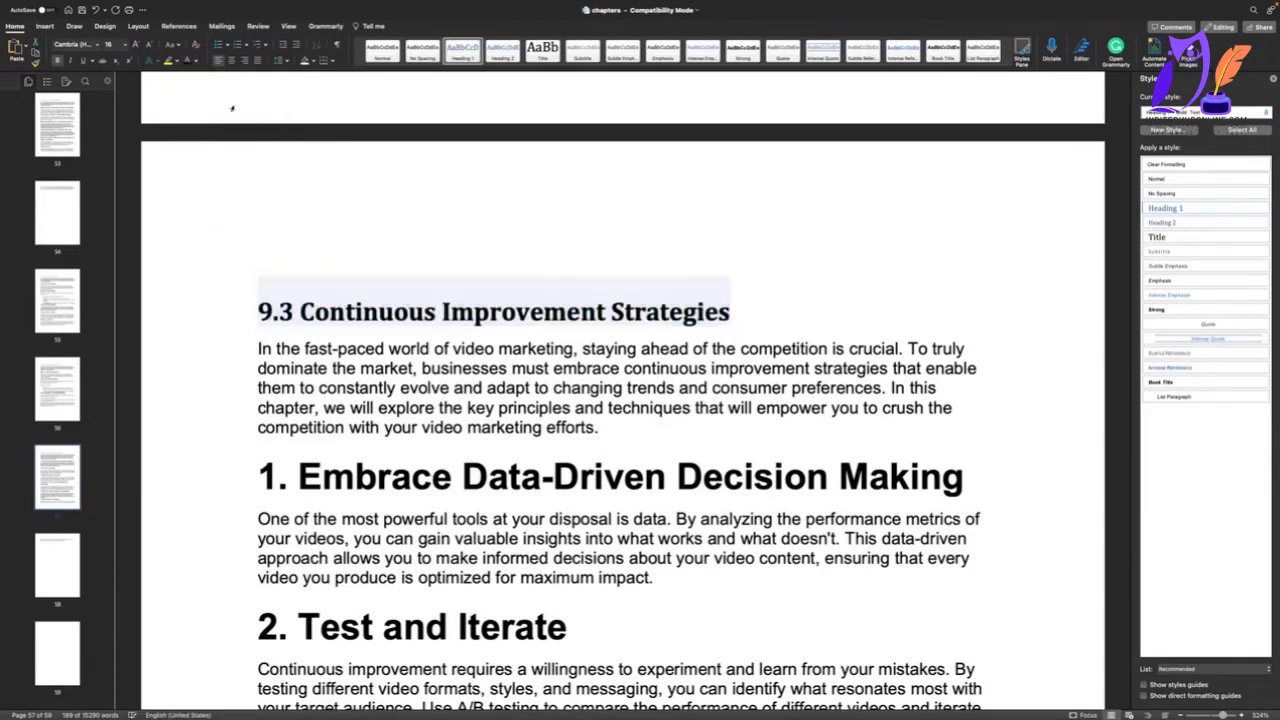
right_click(459, 57)
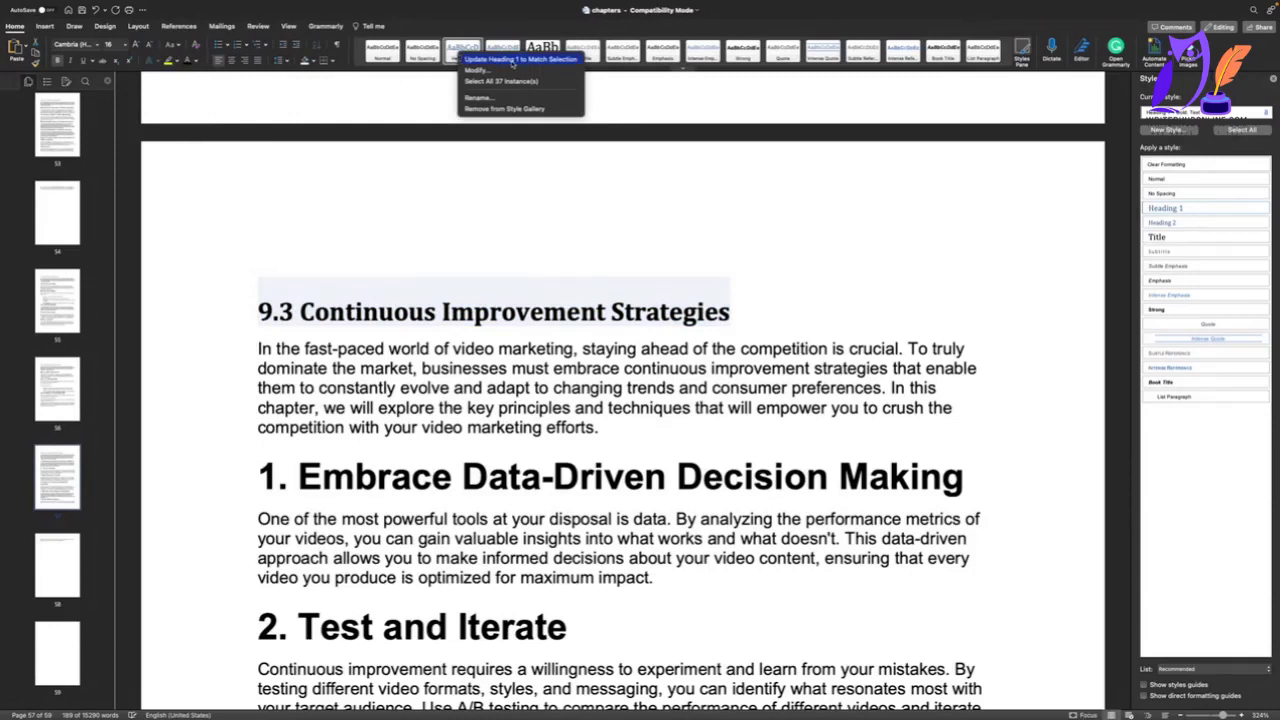
click(530, 62)
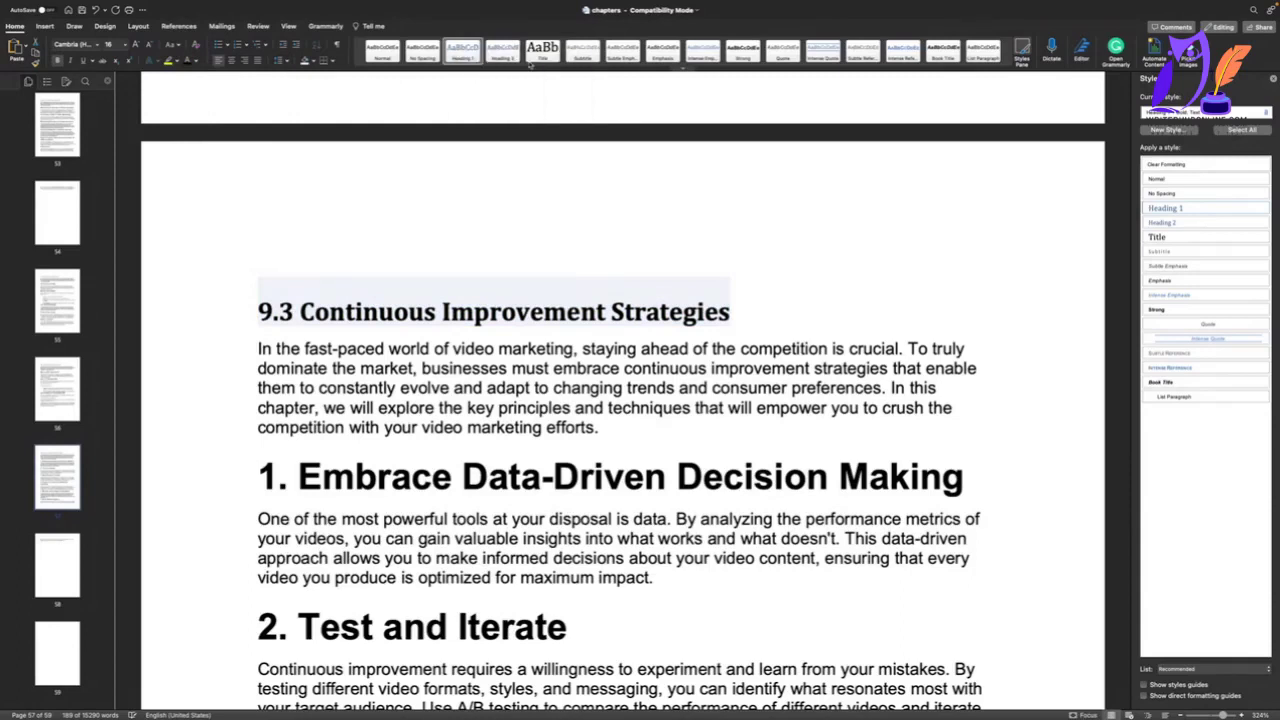
click(492, 243)
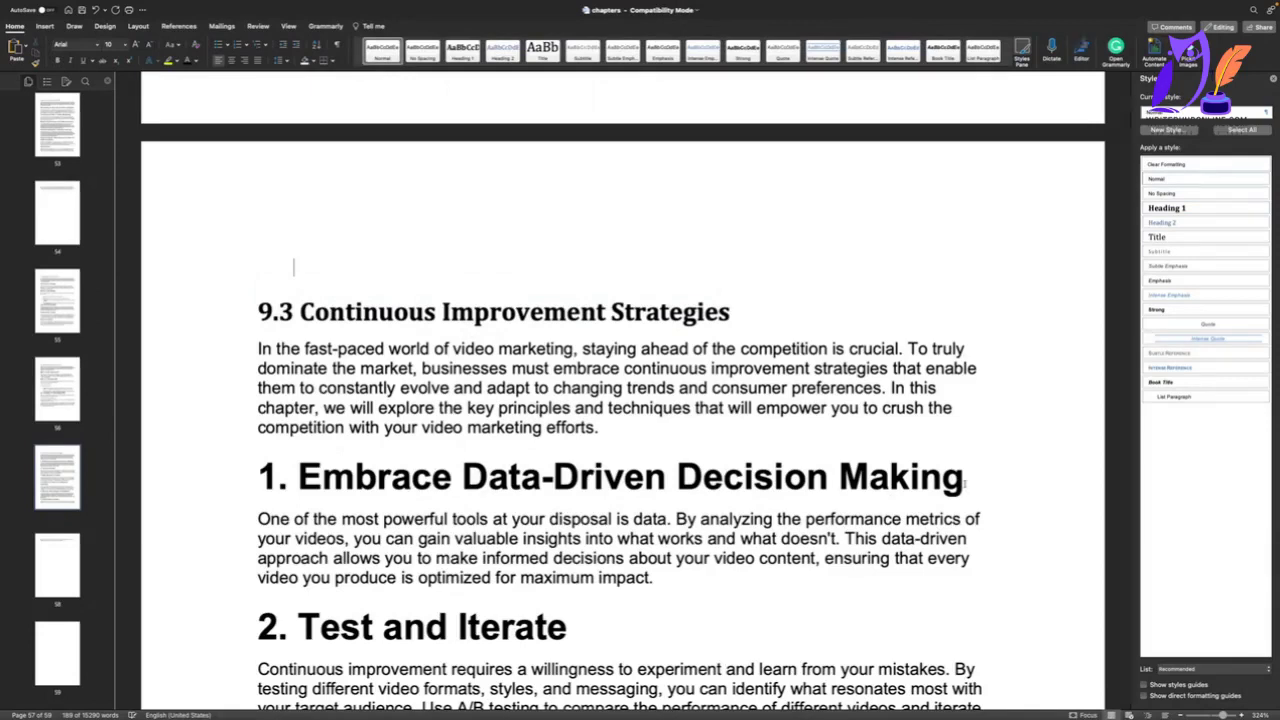
Make all headings like '1. Embrace Data-Driven Decision Making' bold Heading 2
drag(972, 480, 291, 481)
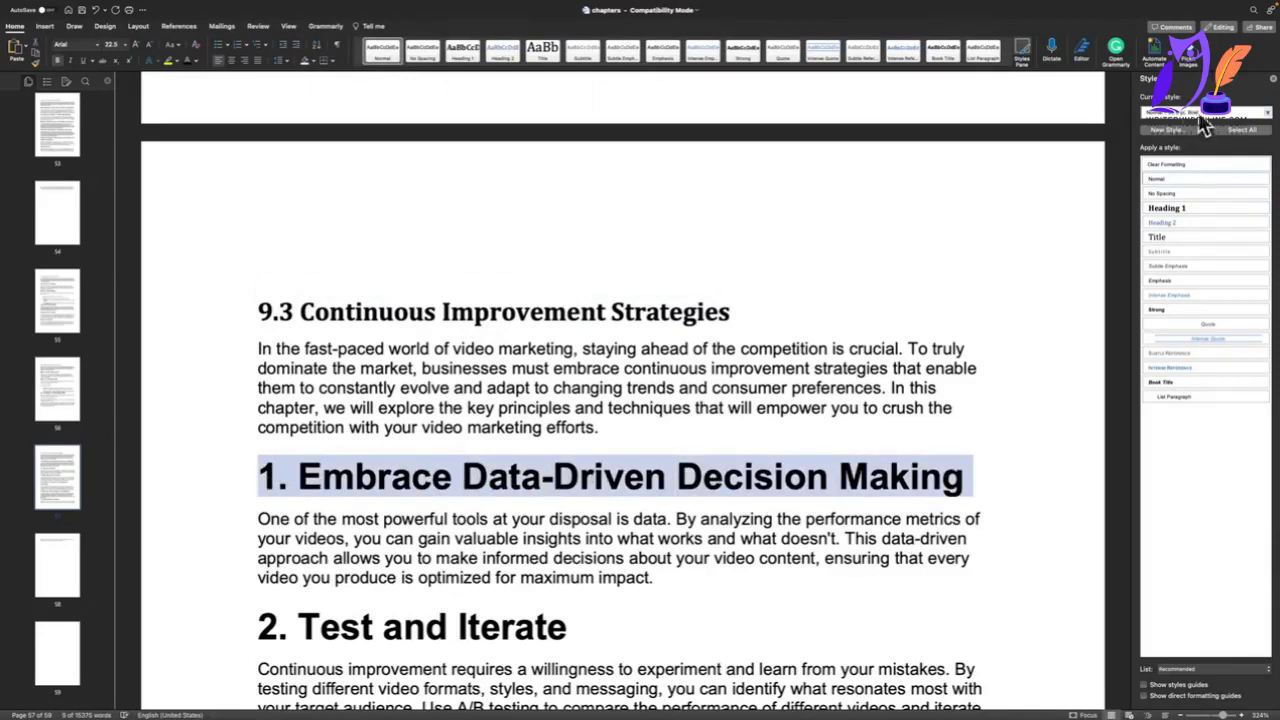
click(1241, 131)
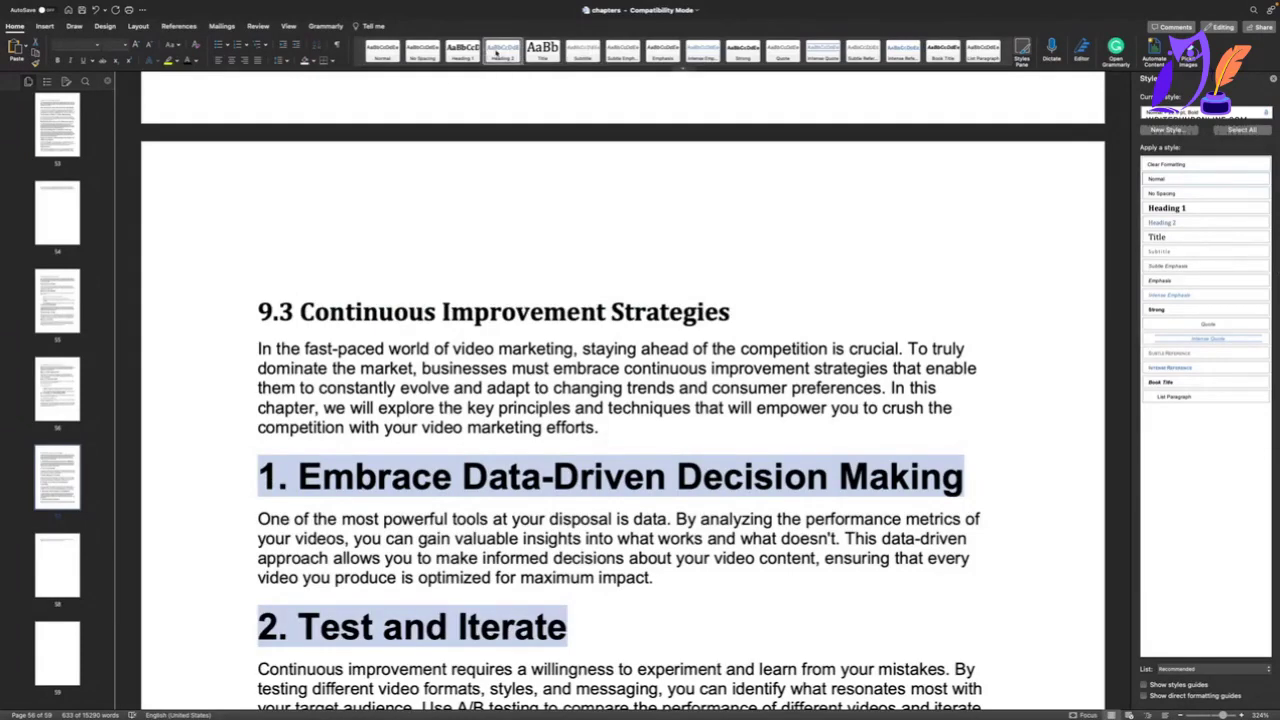
click(502, 50)
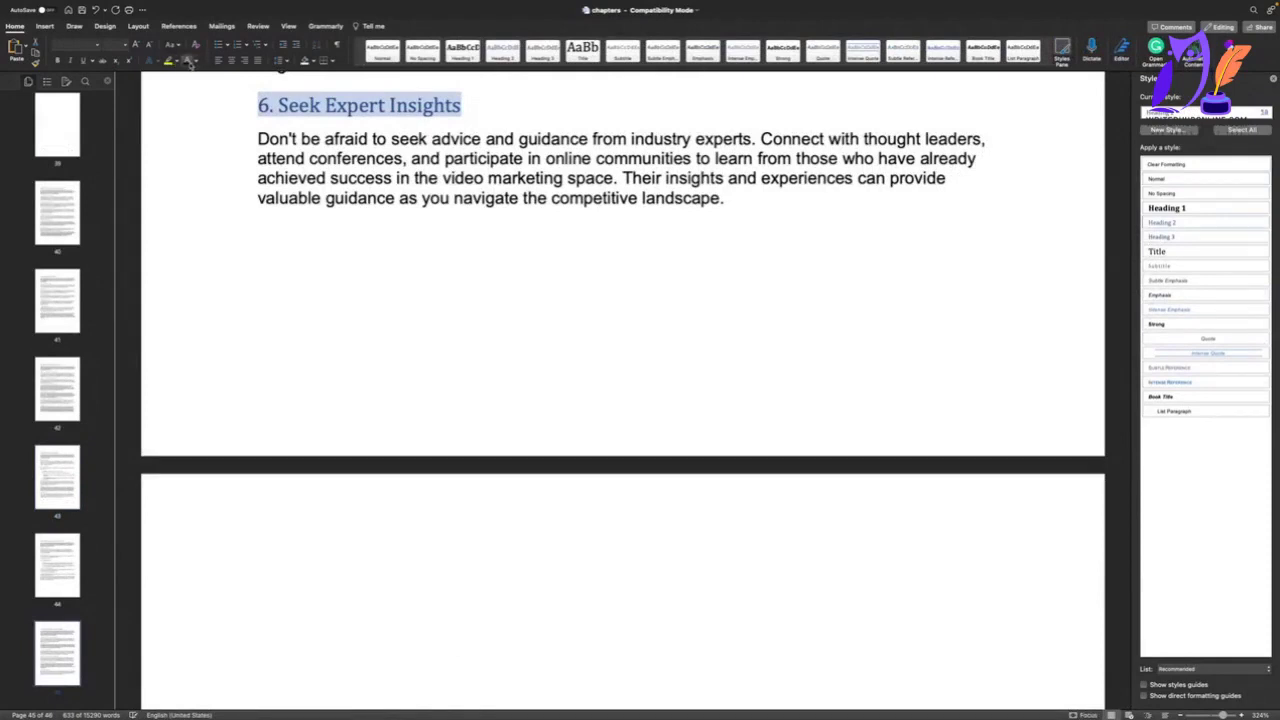
click(57, 61)
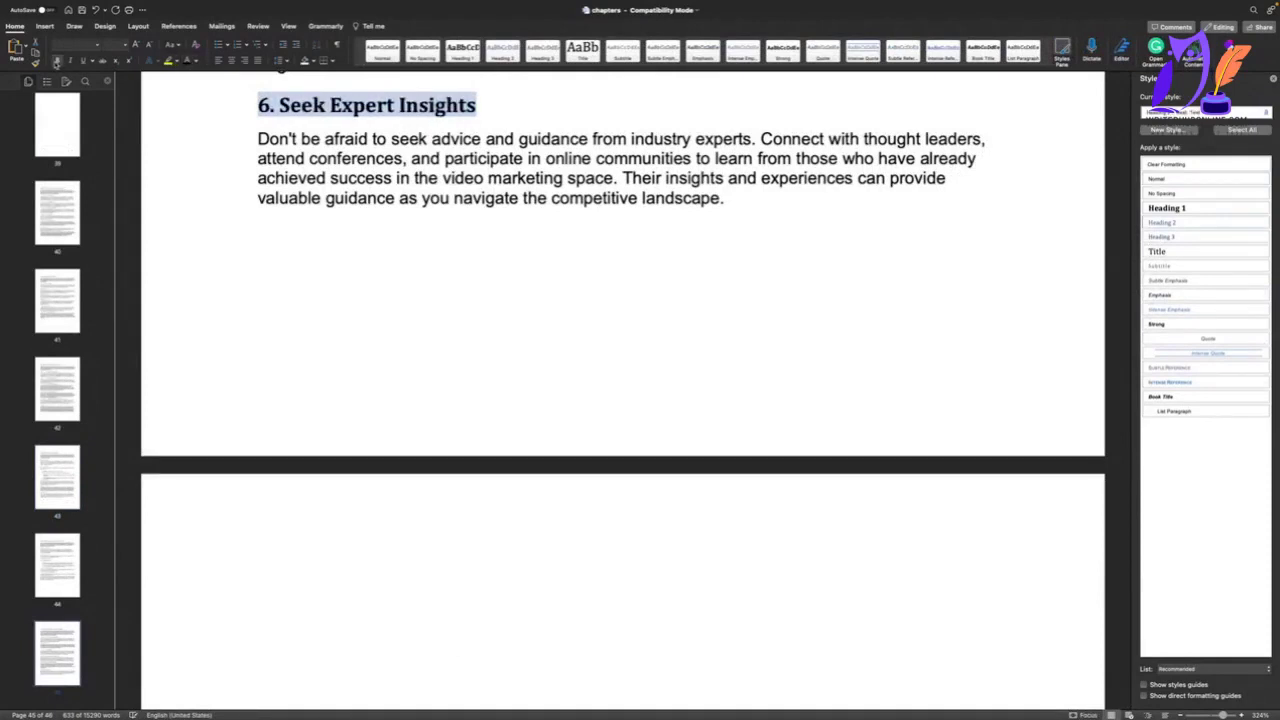
click(346, 178)
scroll(346, 178, up, 10)
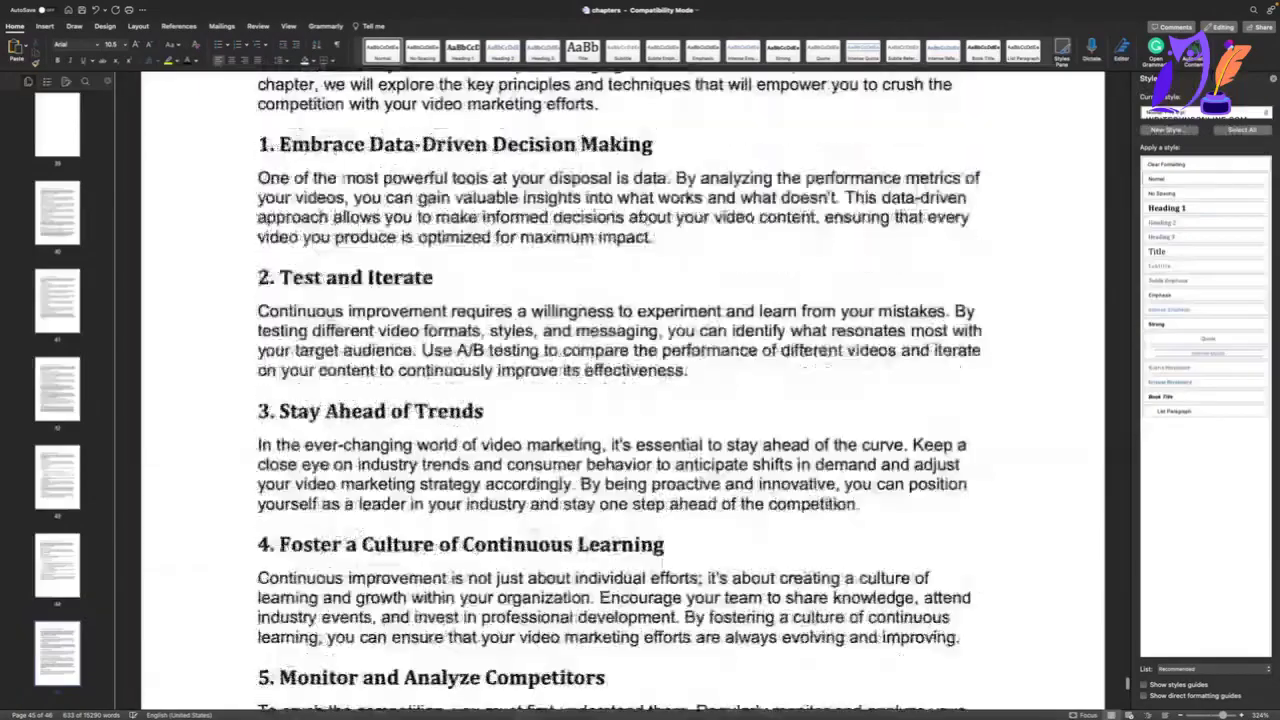
scroll(346, 178, up, 20)
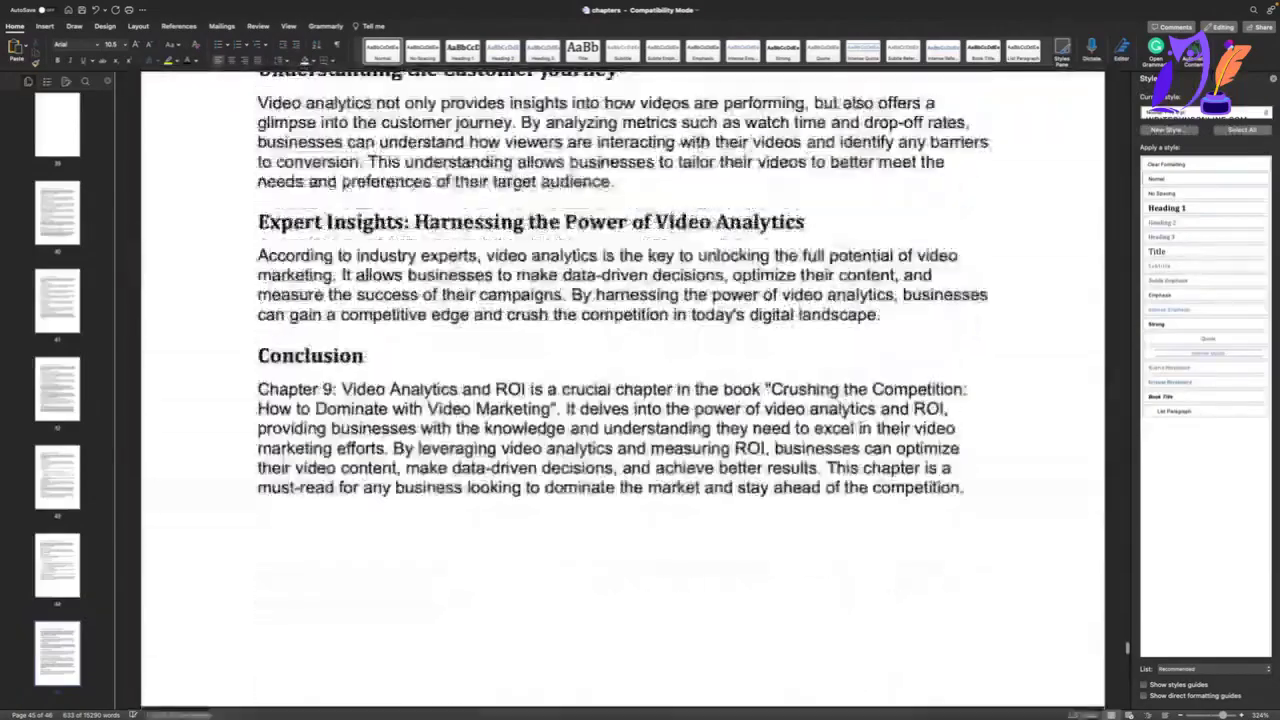
scroll(343, 178, up, 20)
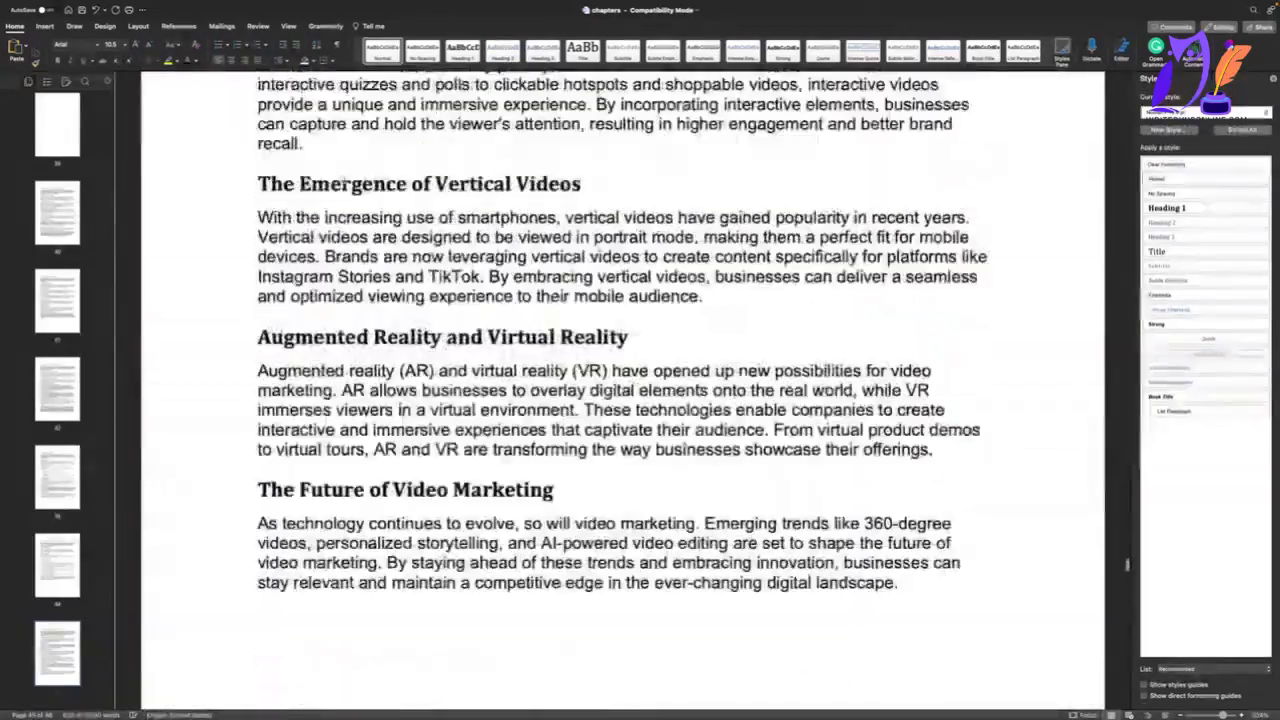
scroll(344, 180, up, 20)
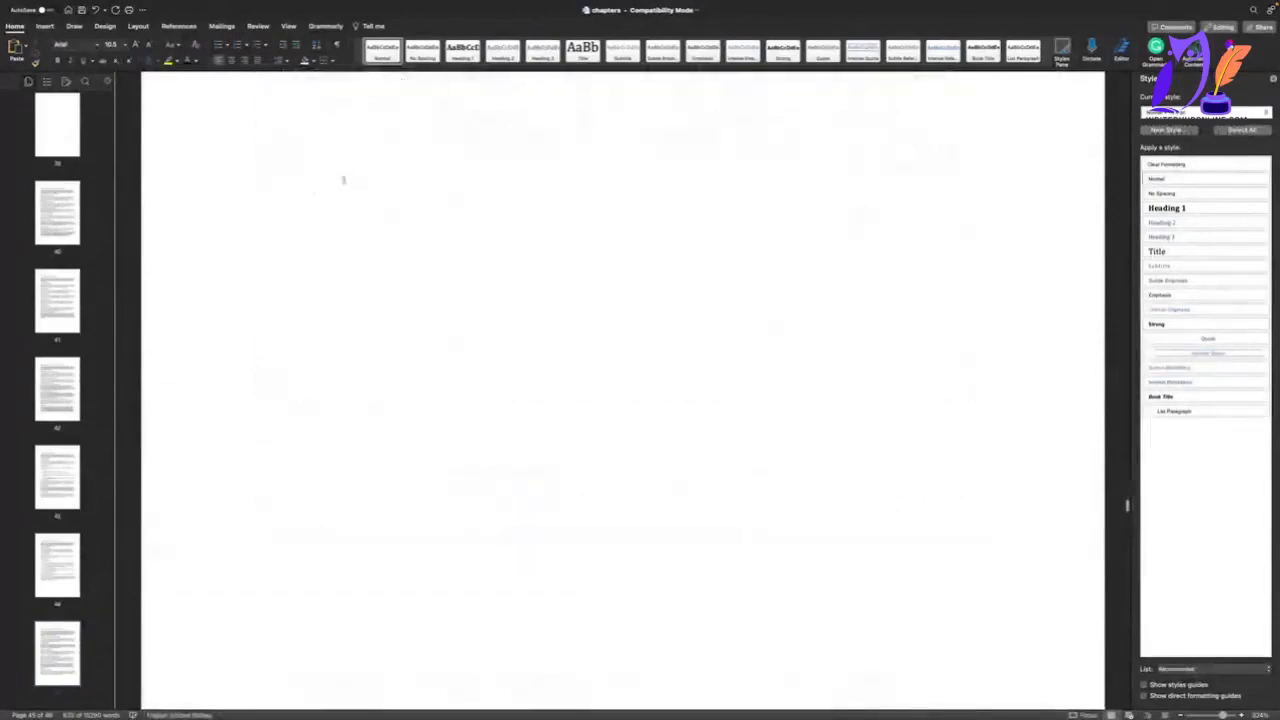
scroll(344, 178, up, 10)
scroll(344, 178, up, 5)
scroll(344, 178, up, 15)
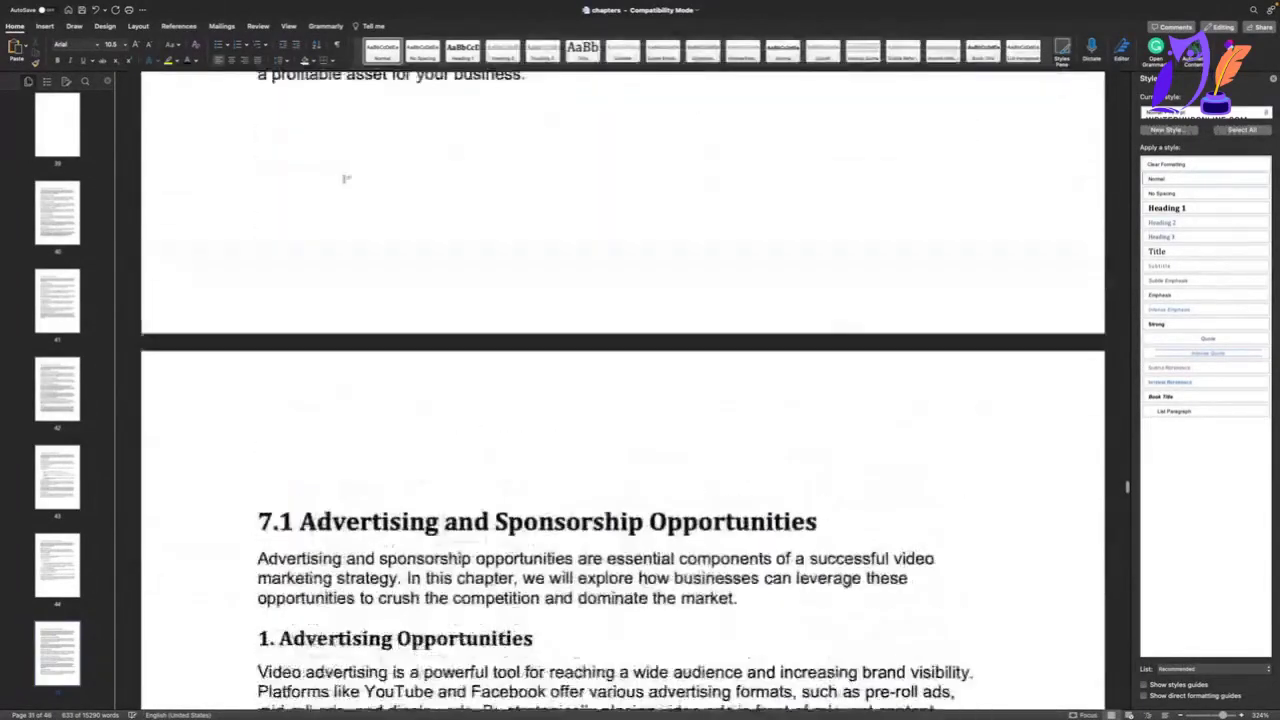
scroll(344, 178, up, 20)
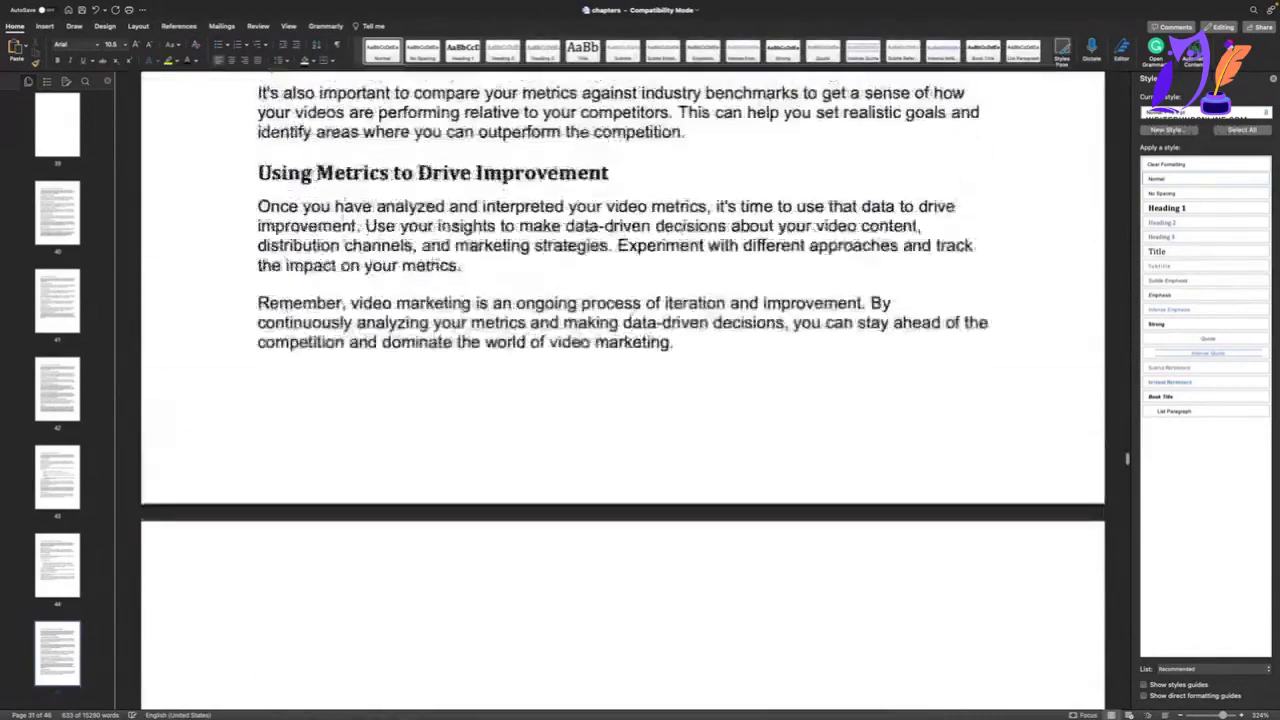
scroll(344, 180, up, 3)
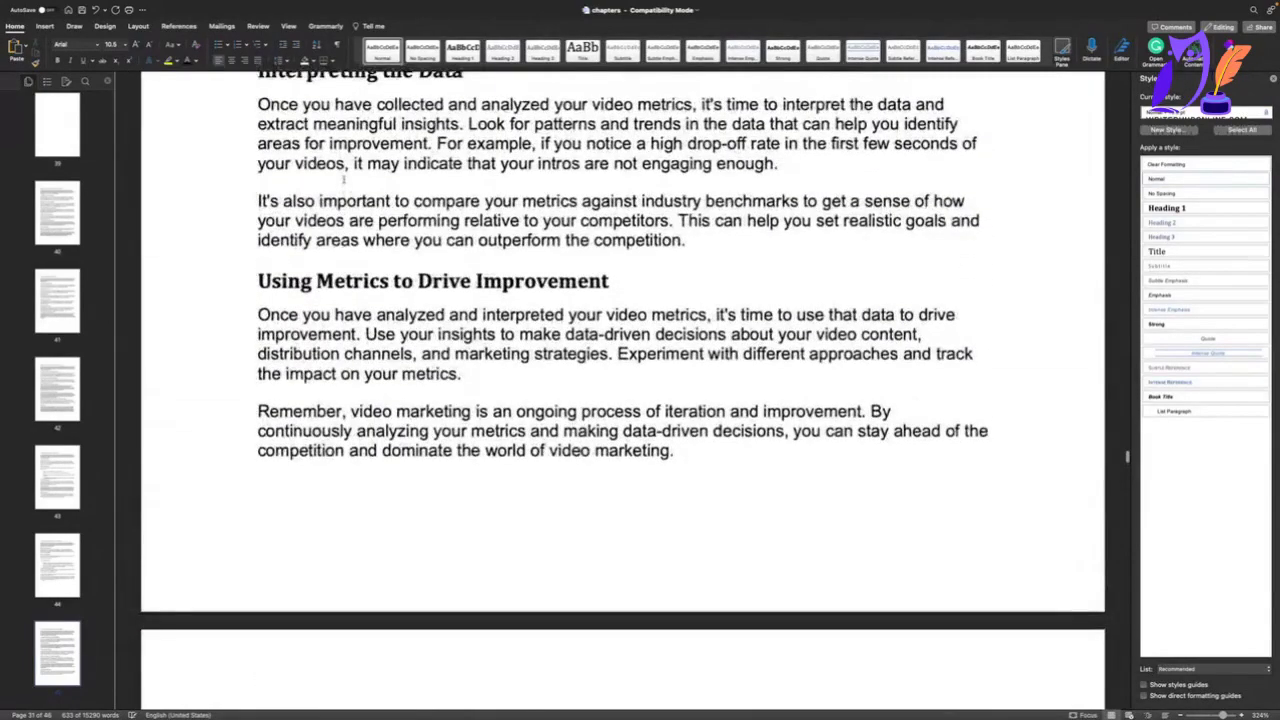
scroll(344, 180, up, 10)
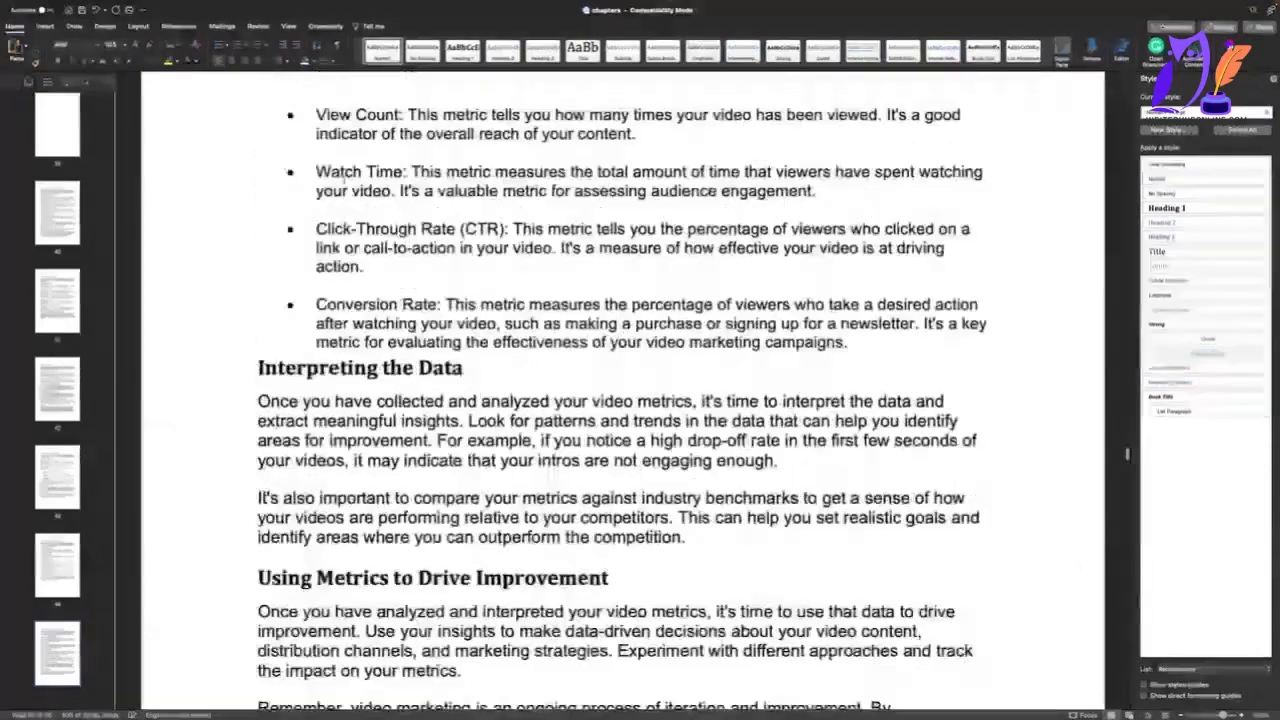
scroll(345, 178, up, 15)
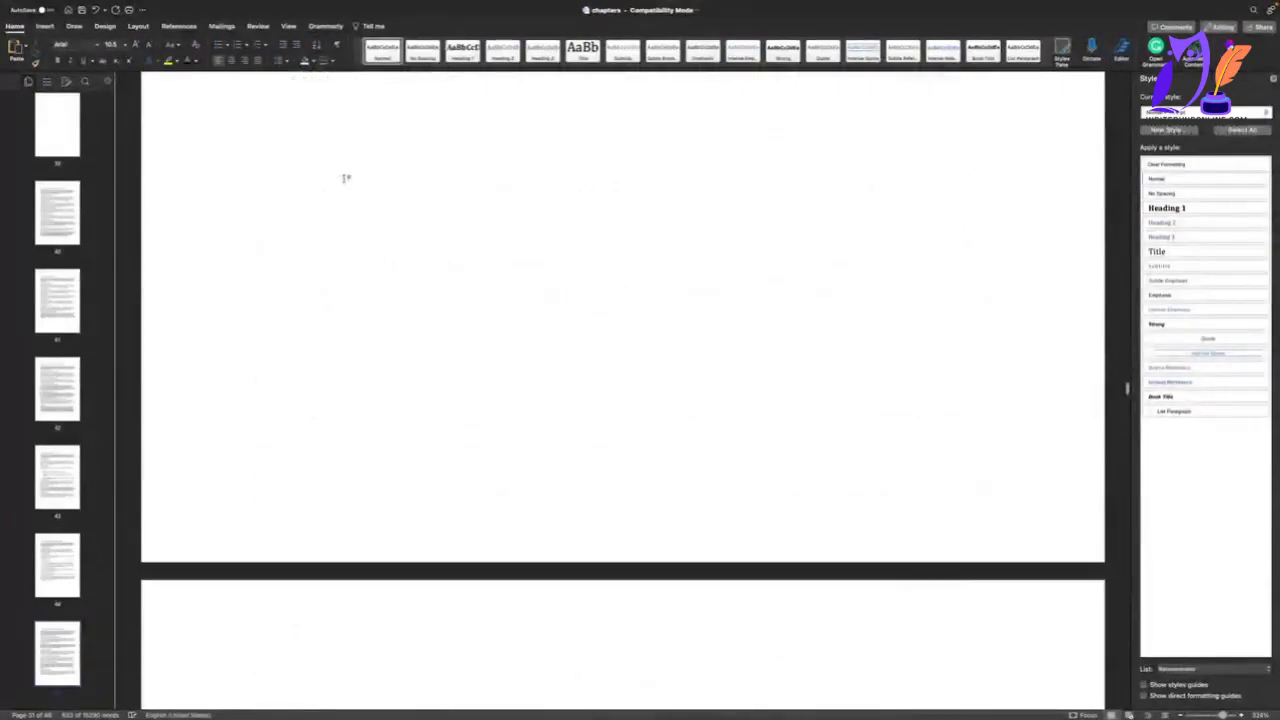
click(346, 178)
scroll(346, 178, up, 10)
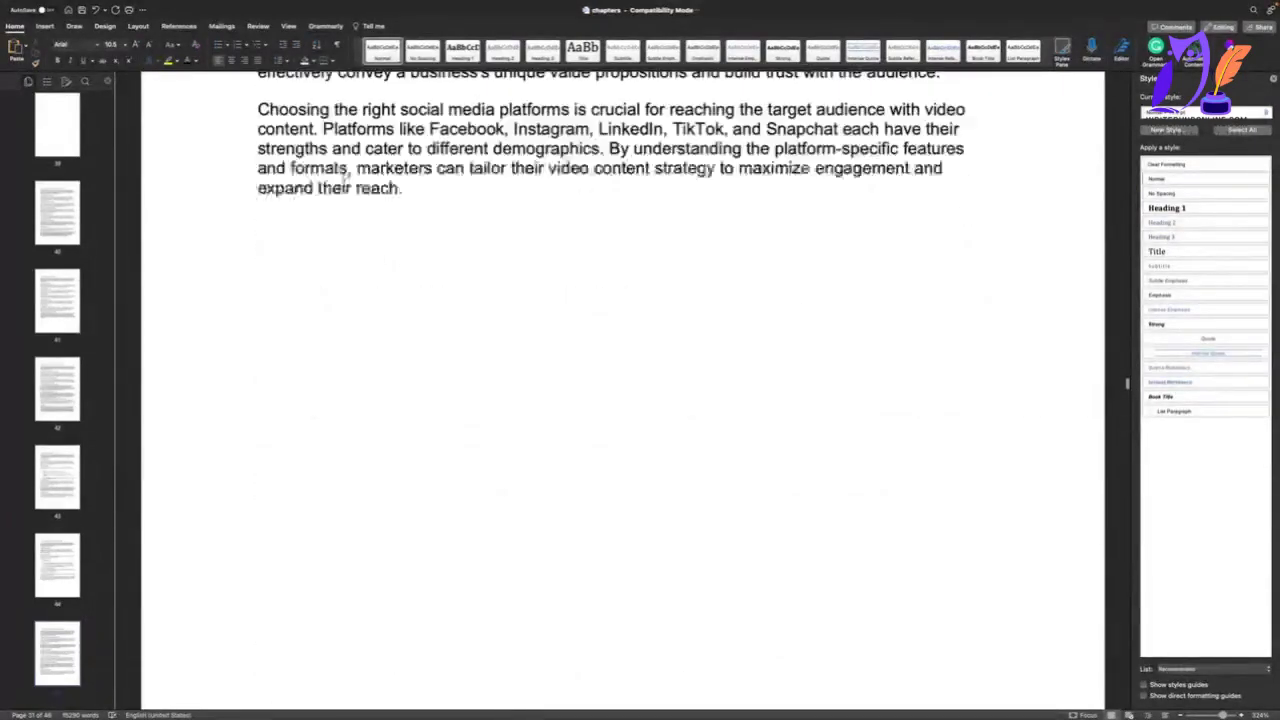
scroll(346, 178, down, 15)
scroll(346, 178, up, 2)
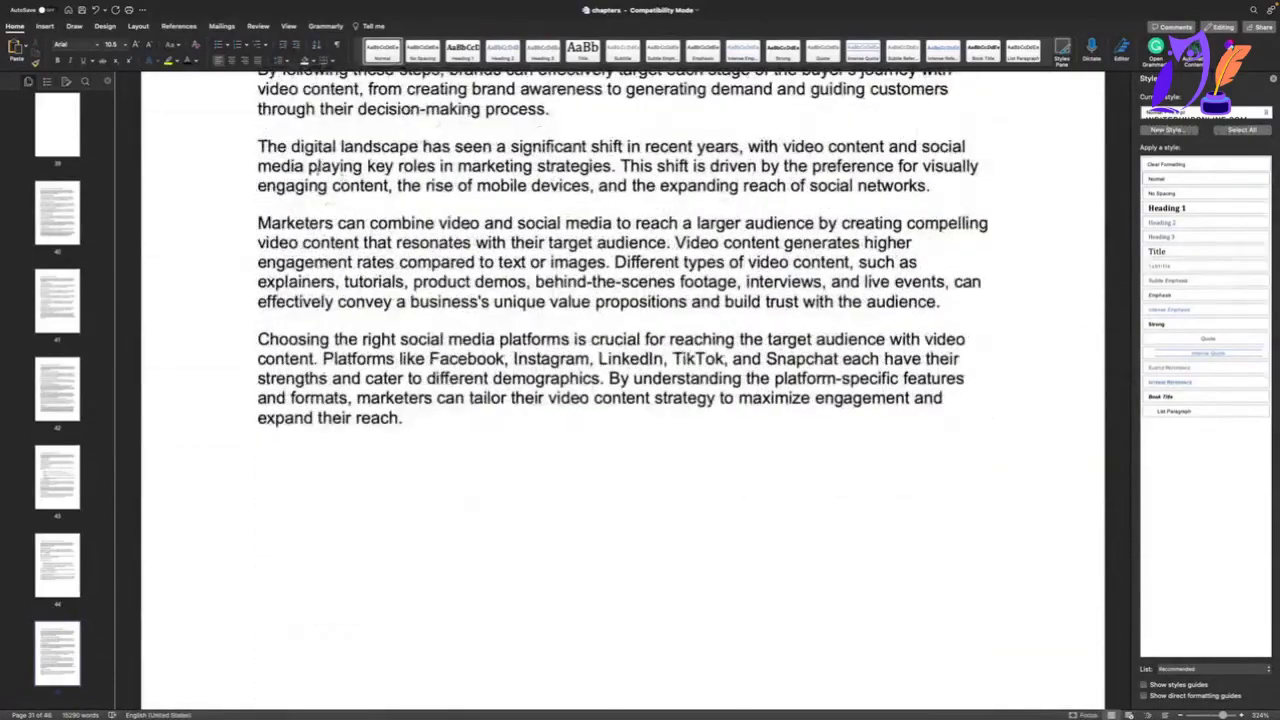
scroll(346, 178, up, 5)
scroll(346, 178, down, 12)
scroll(346, 178, down, 20)
scroll(346, 178, up, 4)
scroll(318, 176, up, 5)
scroll(317, 171, down, 1)
scroll(317, 171, down, 1)
Jump to the manuscript start and scroll down to the '1.1 Why Video Marketing Matters' heading
key(super+Home)
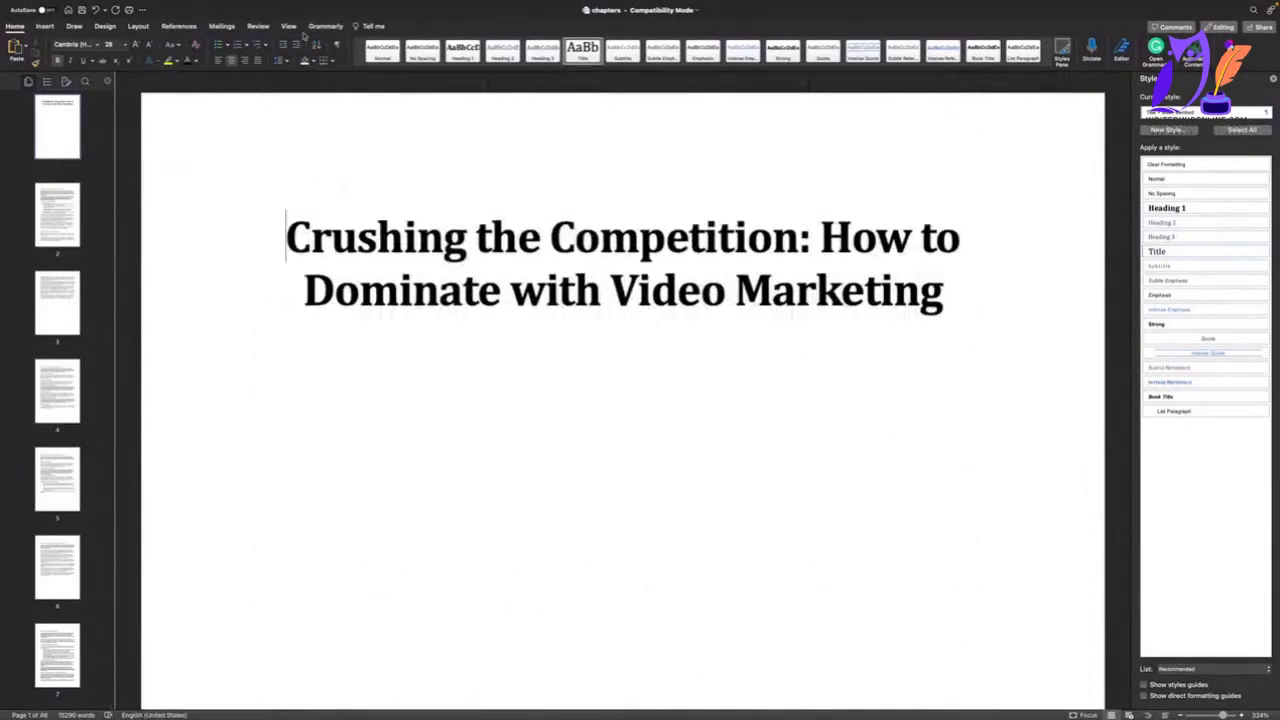
scroll(382, 112, down, 5)
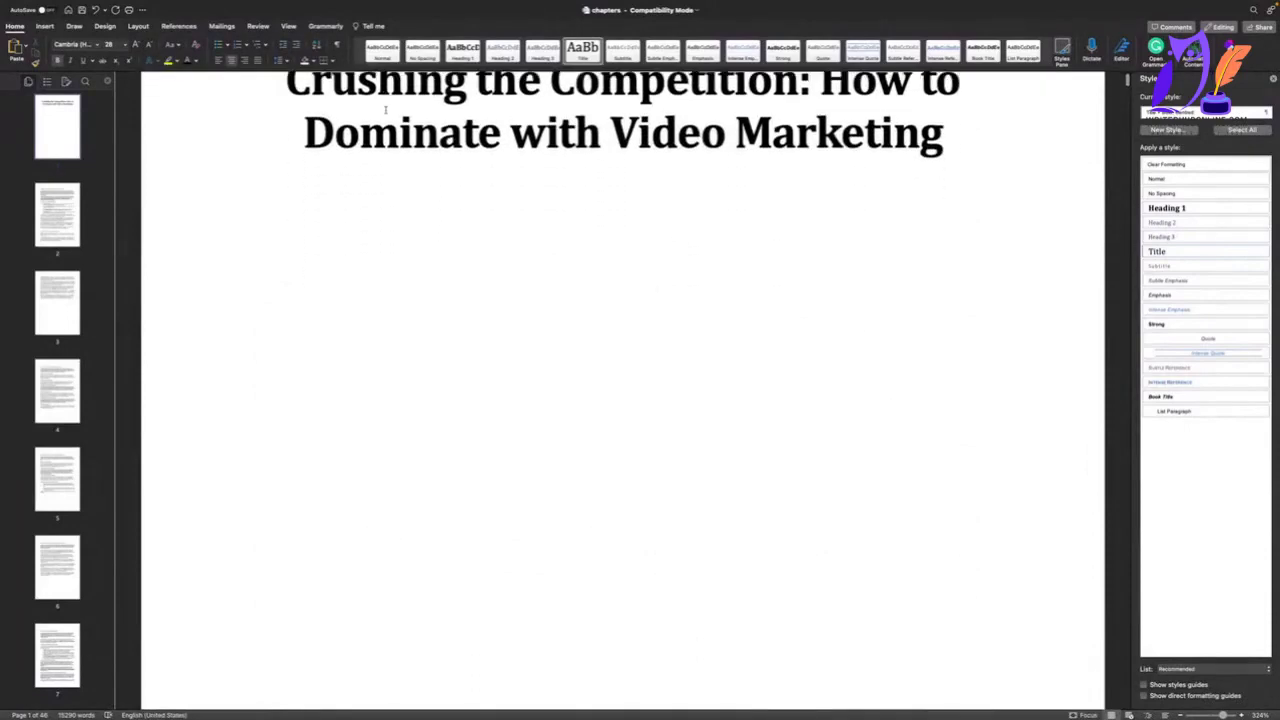
scroll(382, 112, up, 5)
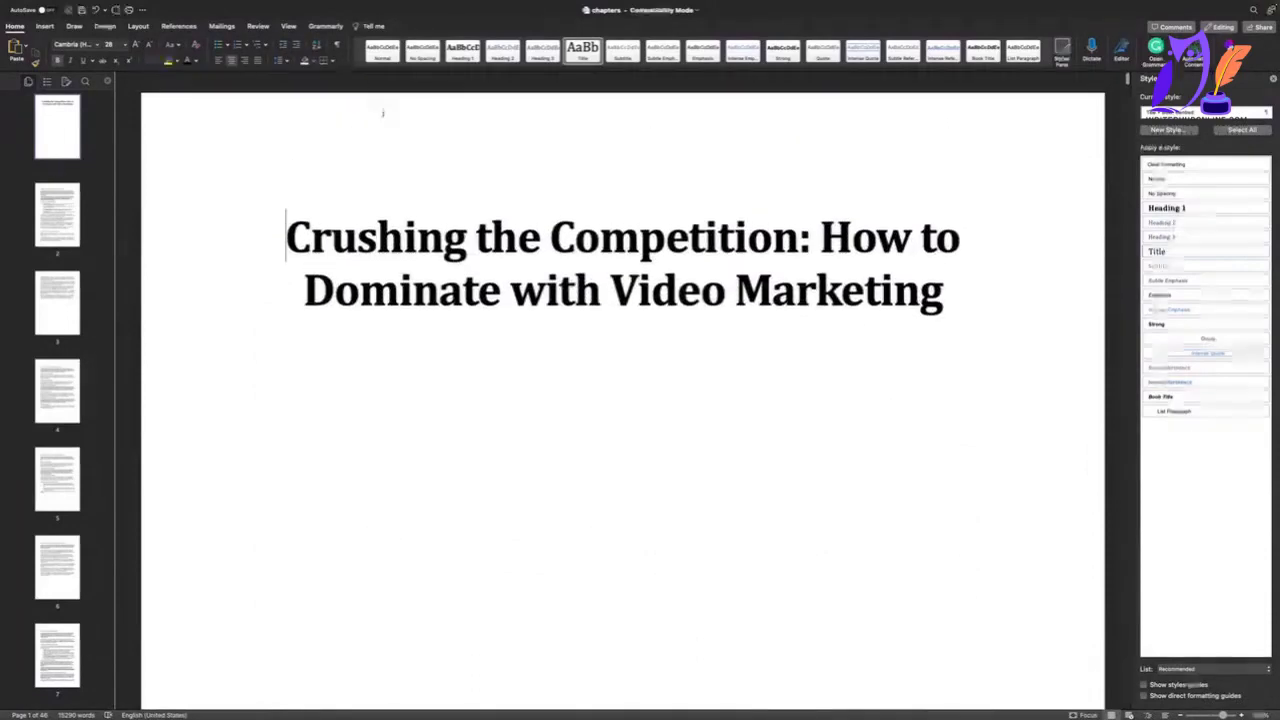
scroll(382, 112, down, 20)
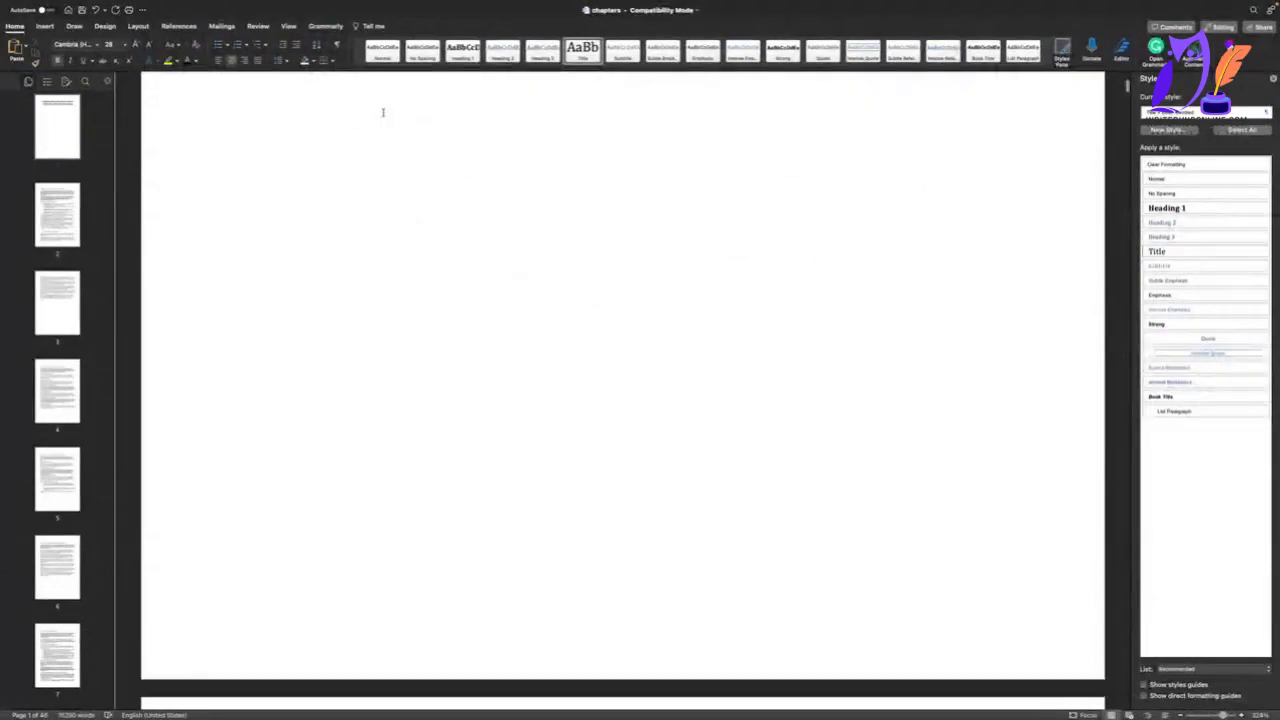
scroll(382, 112, down, 11)
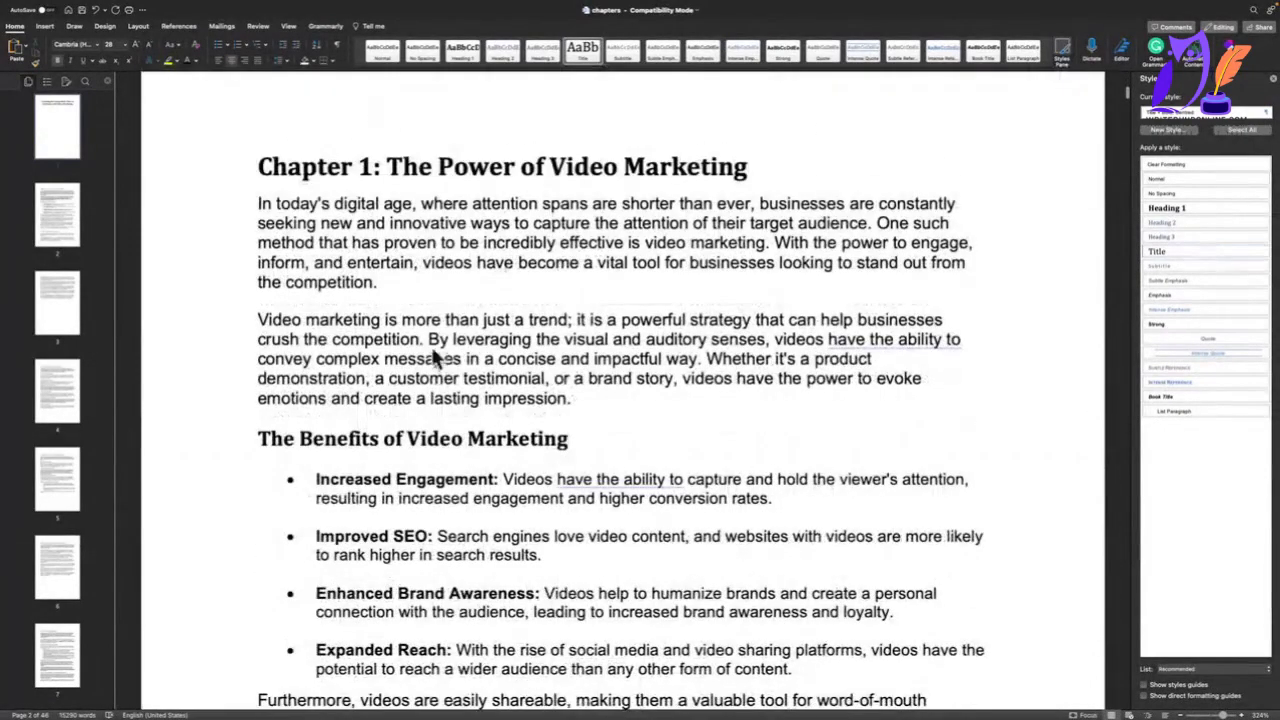
scroll(620, 400, down, 10)
scroll(620, 400, down, 4)
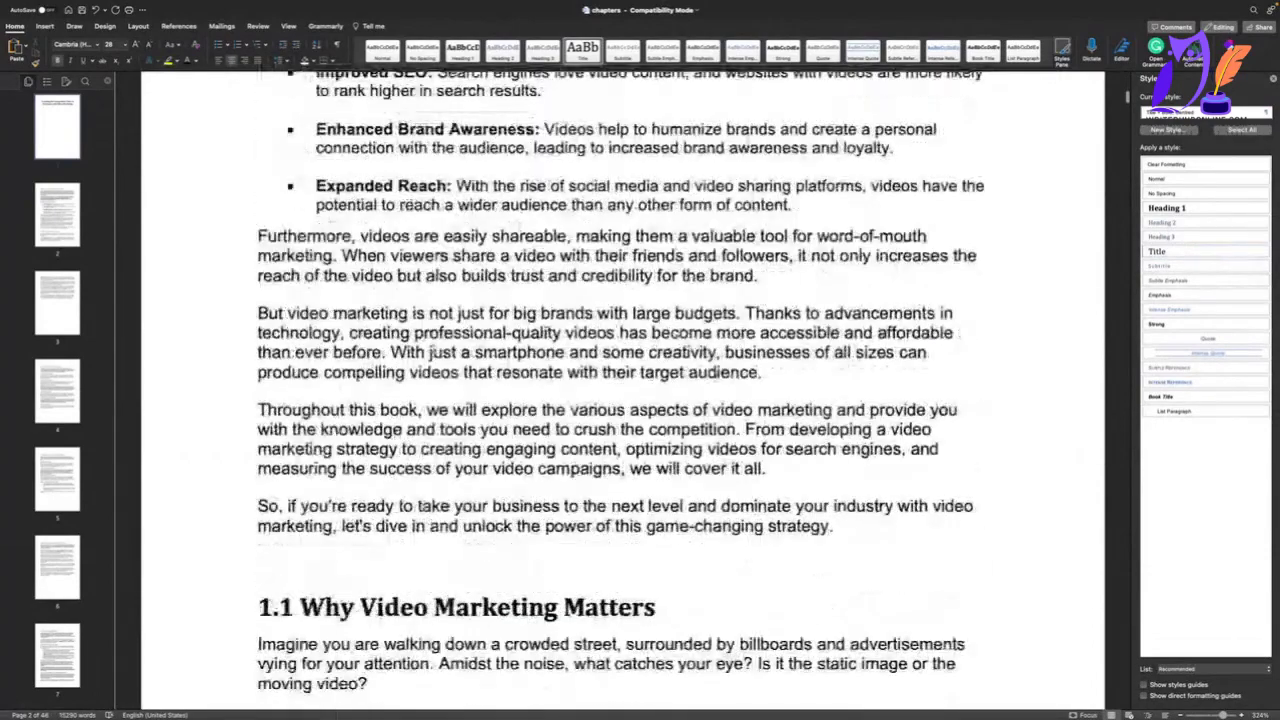
scroll(620, 400, down, 8)
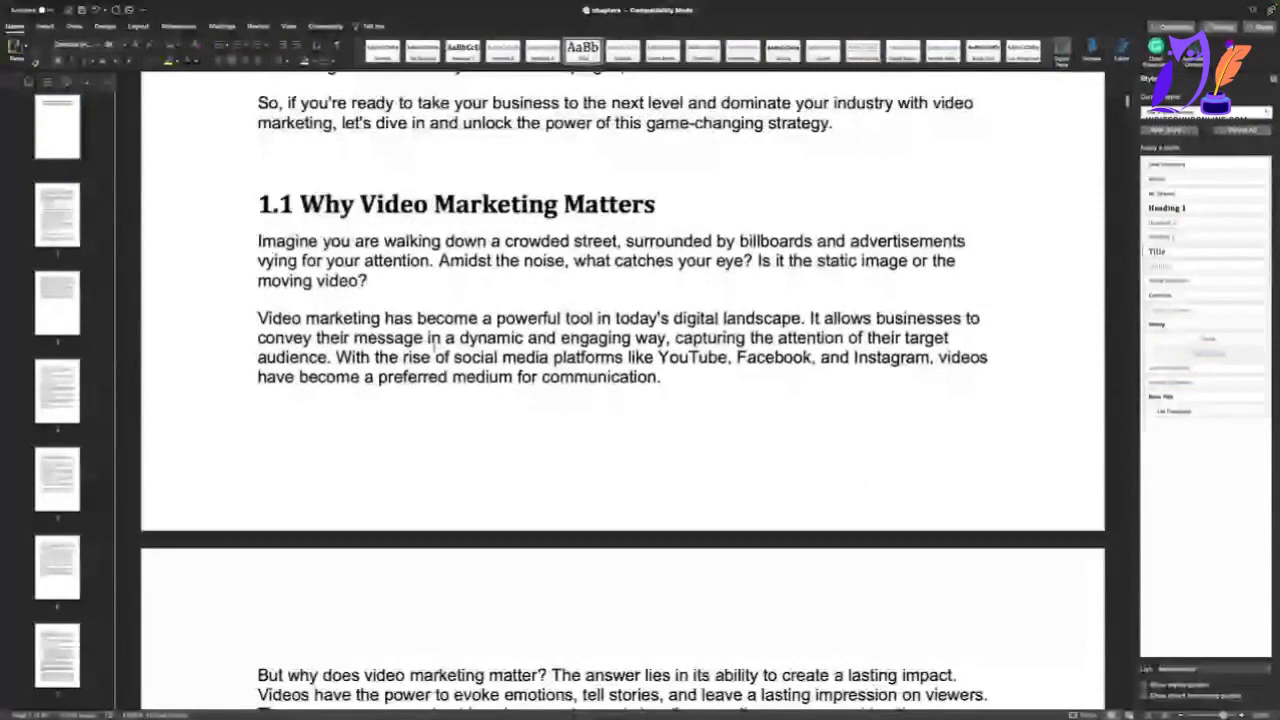
scroll(434, 340, down, 4)
scroll(434, 340, up, 3)
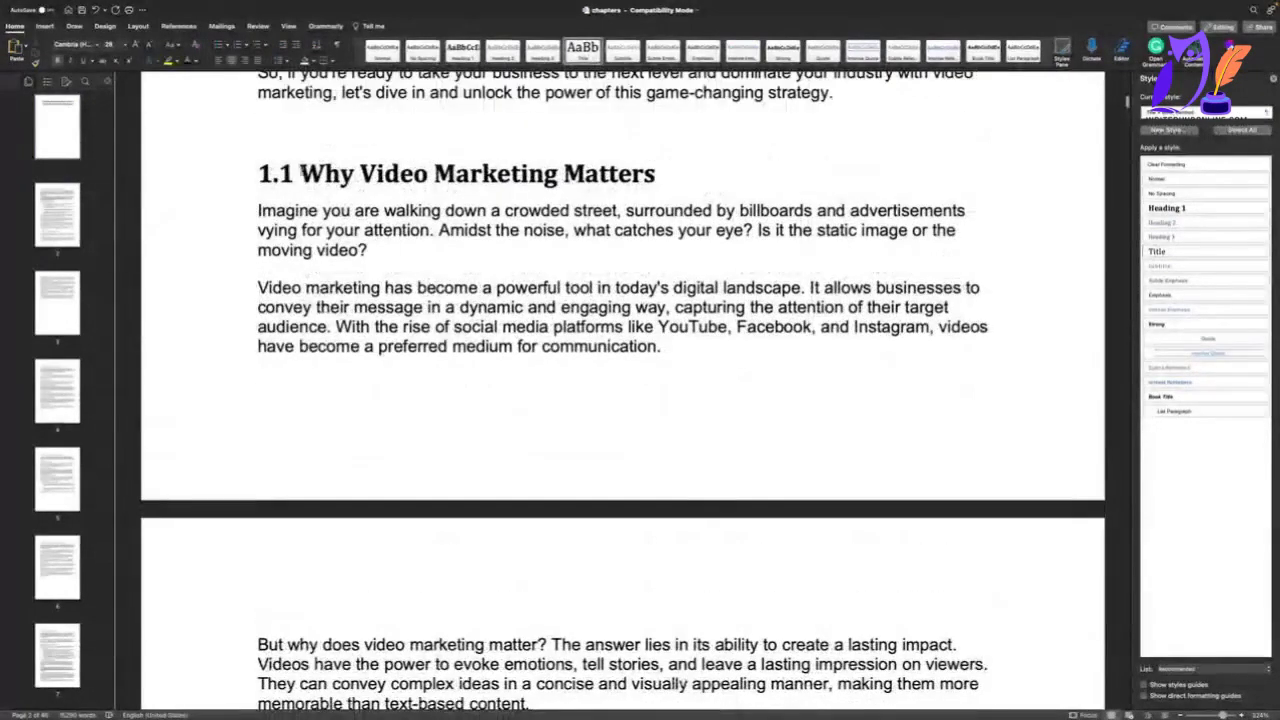
Delete the '1.1' and '1.2' numbers from the first two Chapter 1 headings
drag(300, 175, 259, 175)
key(BackSpace)
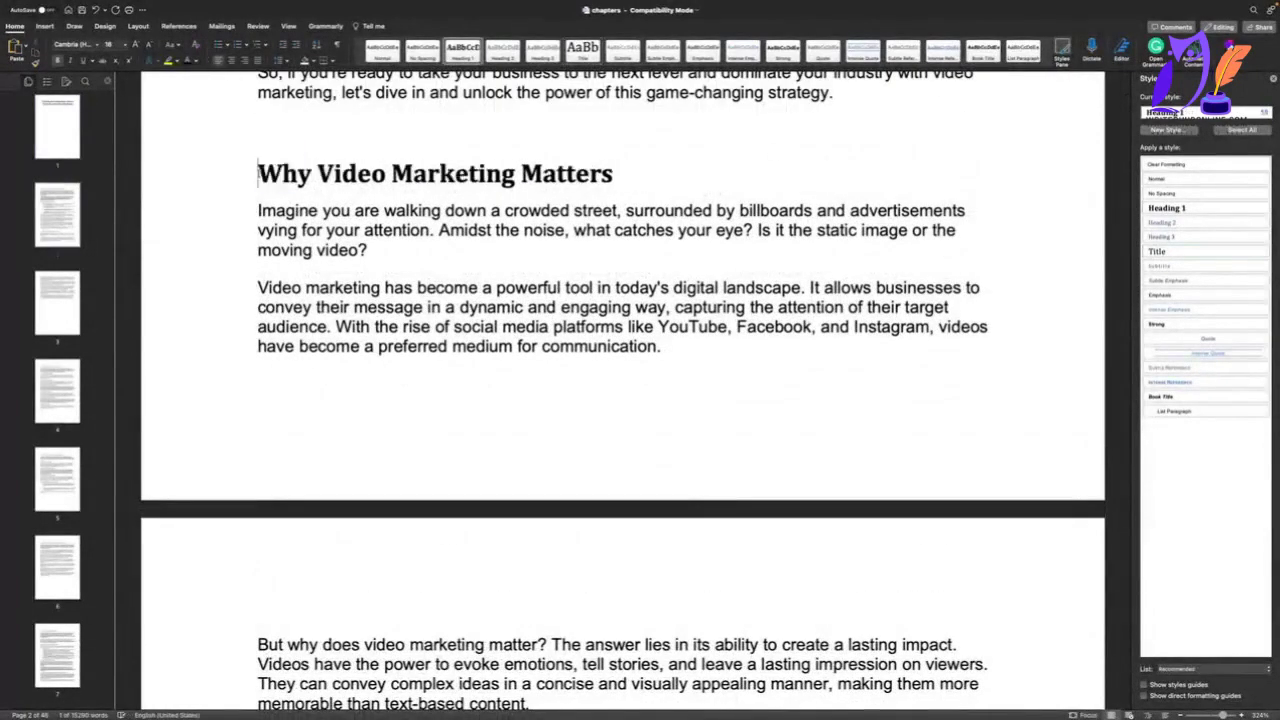
scroll(259, 173, down, 3)
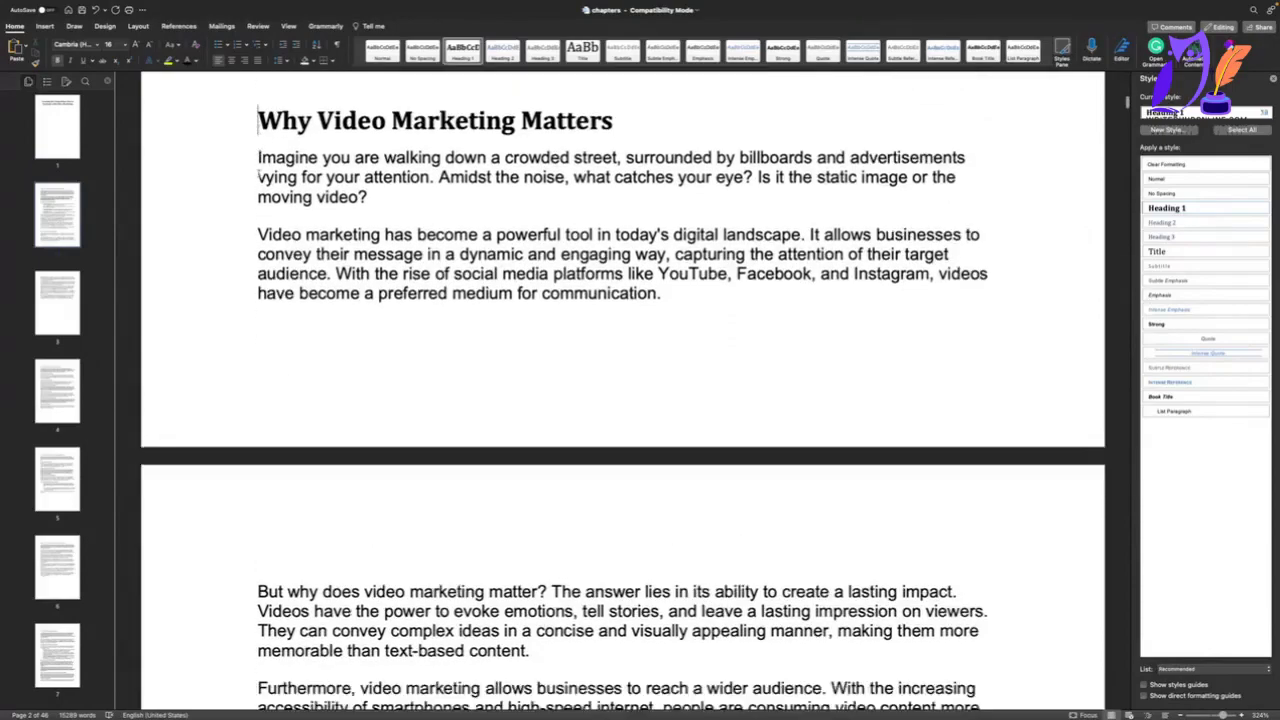
scroll(259, 173, down, 15)
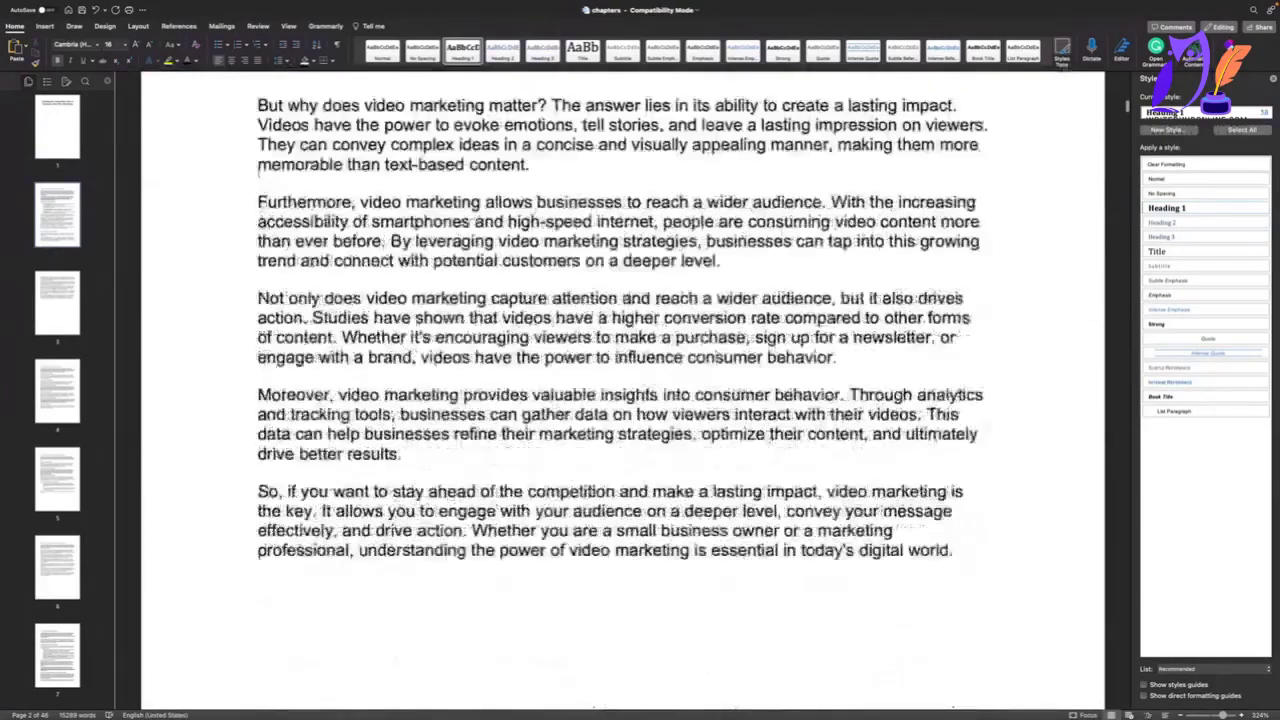
scroll(258, 173, up, 3)
click(265, 343)
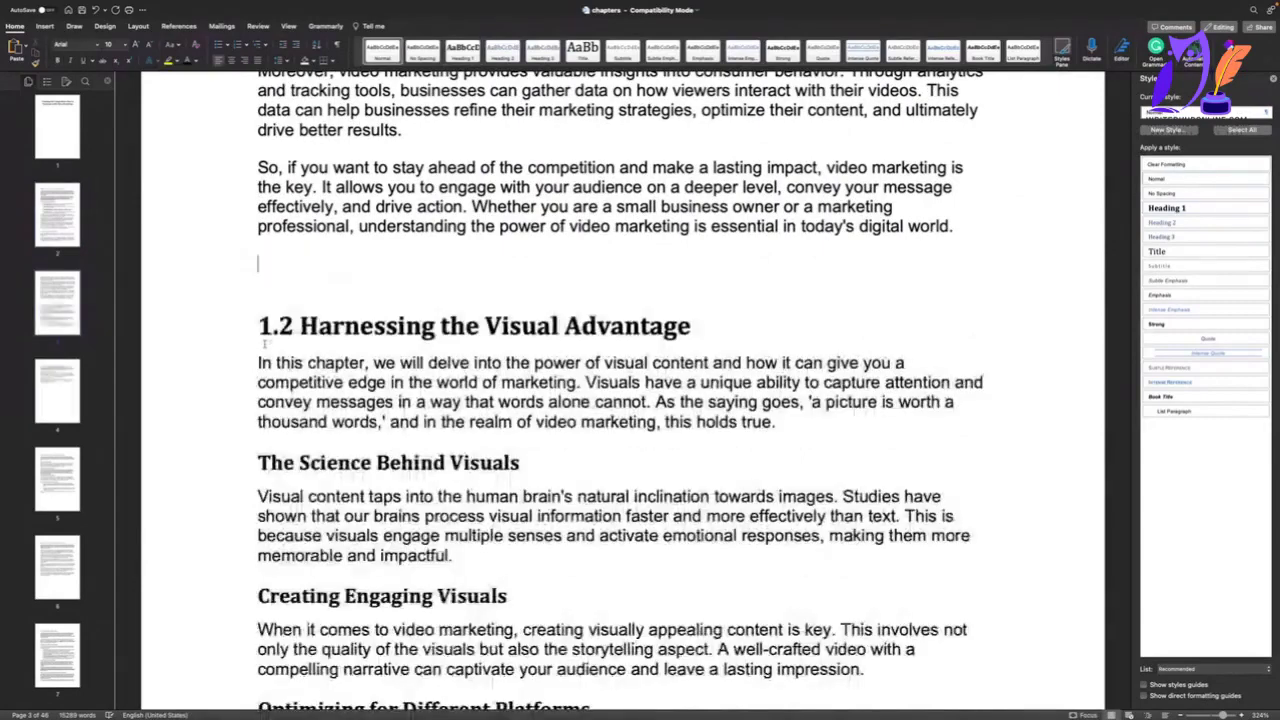
key(Up)
key(Delete)
key(Delete)
key(Delete)
key(Delete)
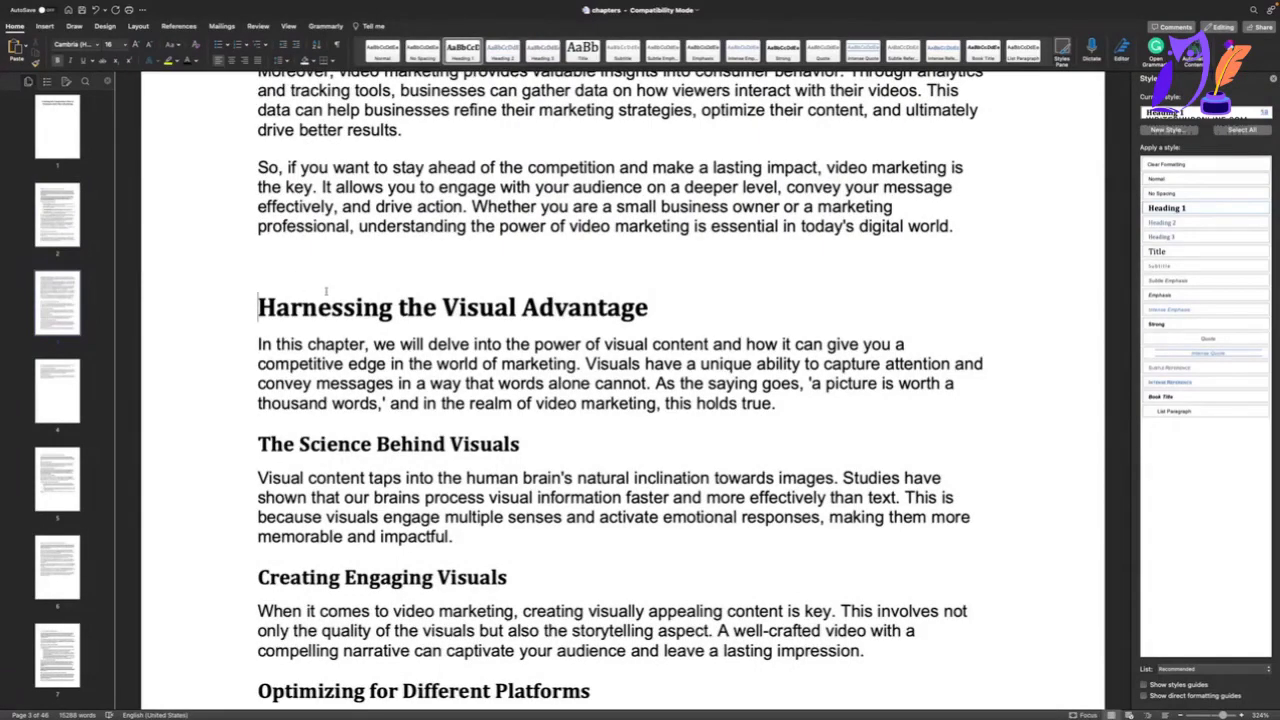
scroll(403, 302, up, 10)
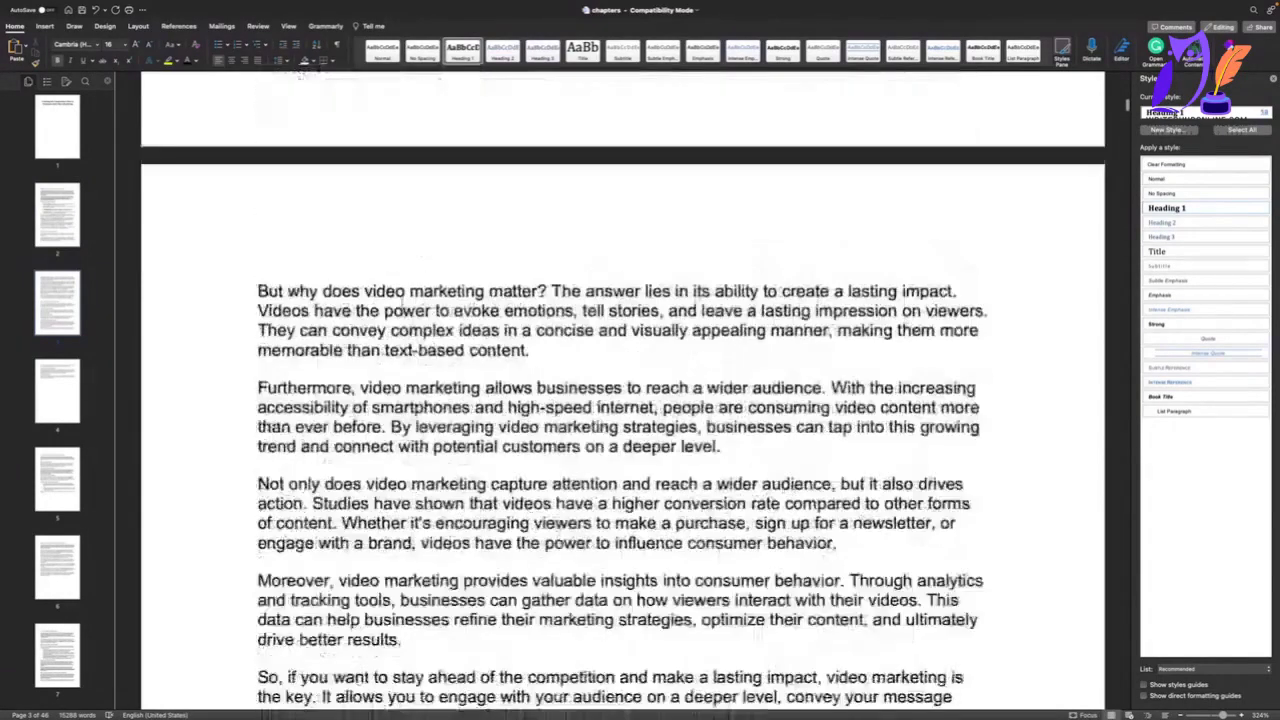
scroll(403, 298, down, 10)
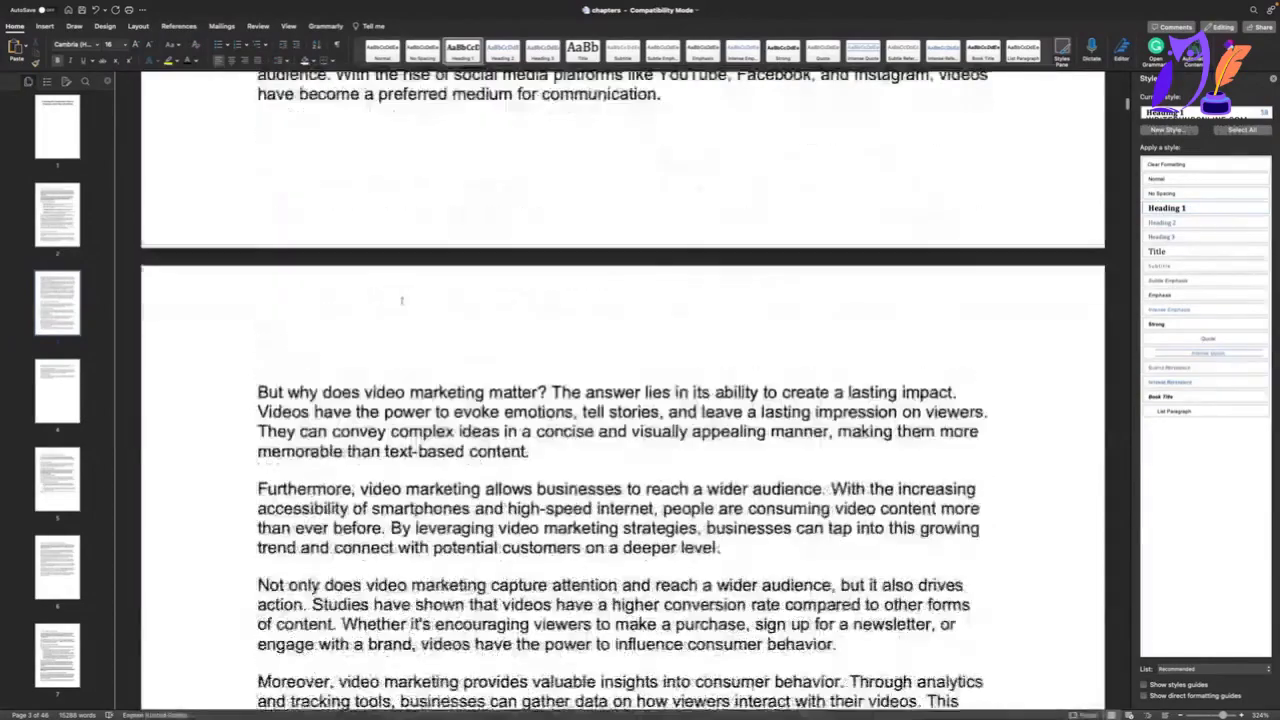
scroll(345, 485, down, 2)
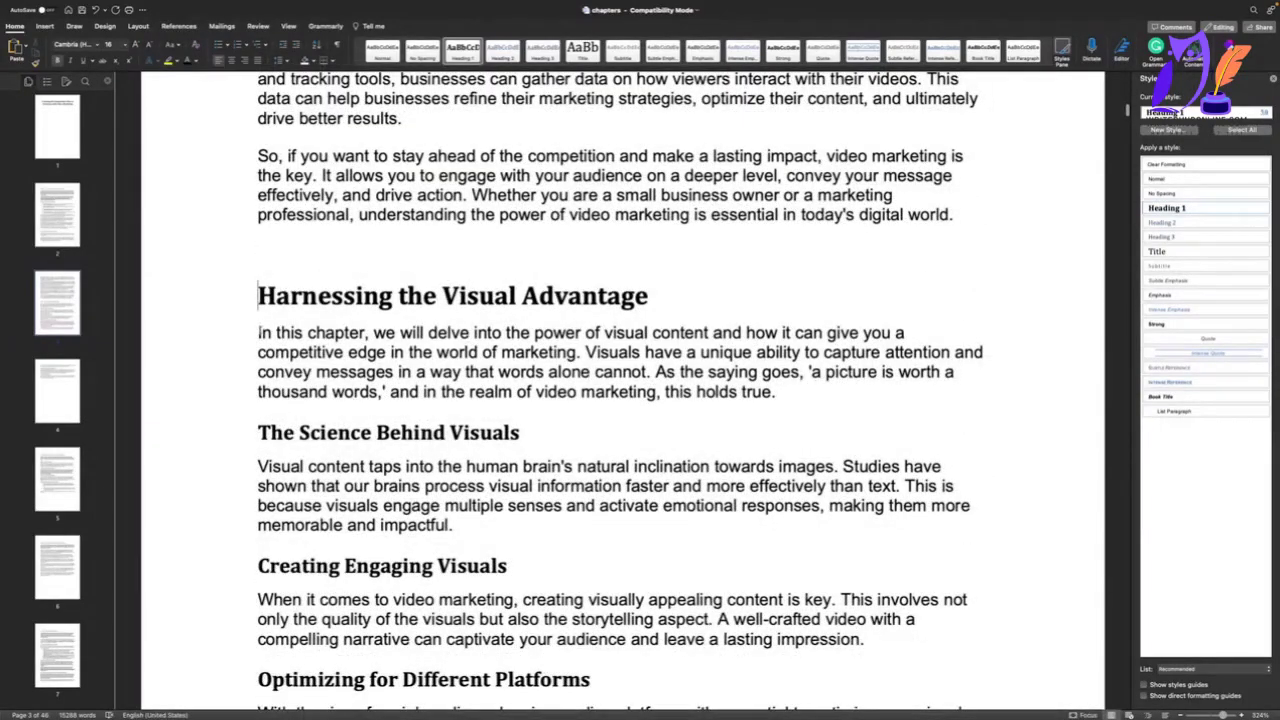
Change the paragraph's opening 'In this chapter,' to 'Now', so it reads 'Now we will delve…'
drag(259, 332, 366, 333)
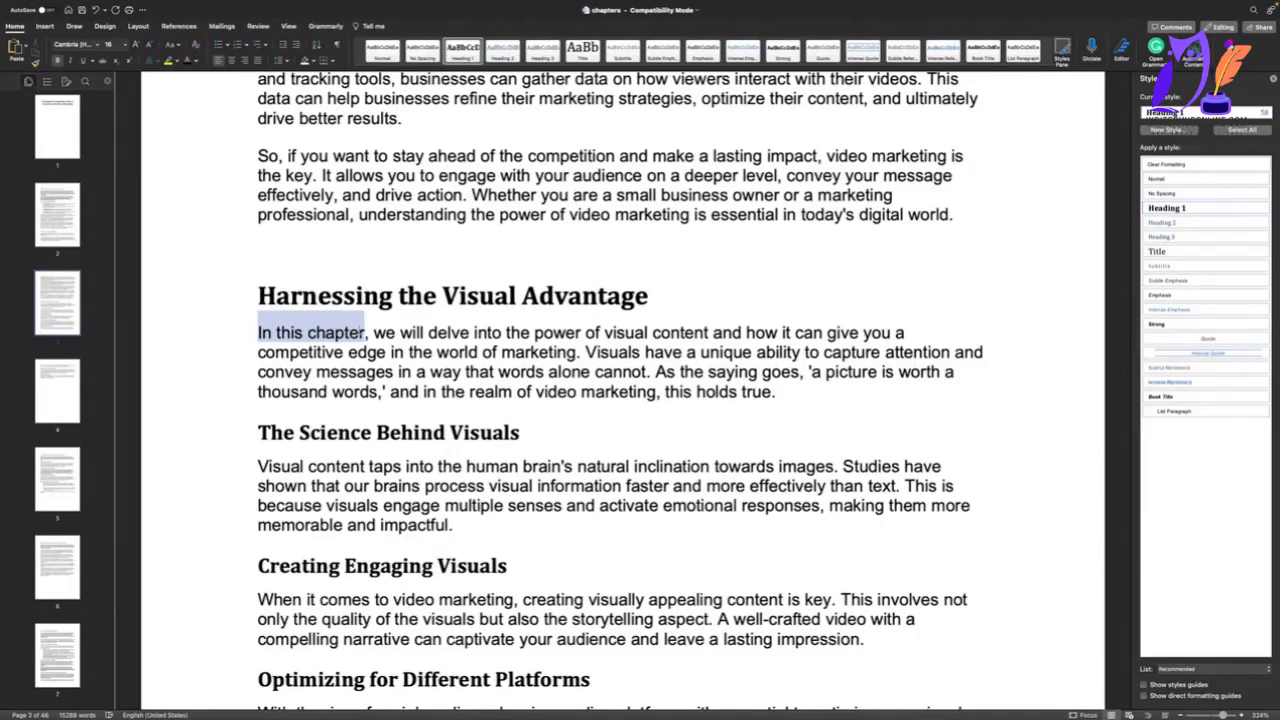
drag(366, 333, 372, 333)
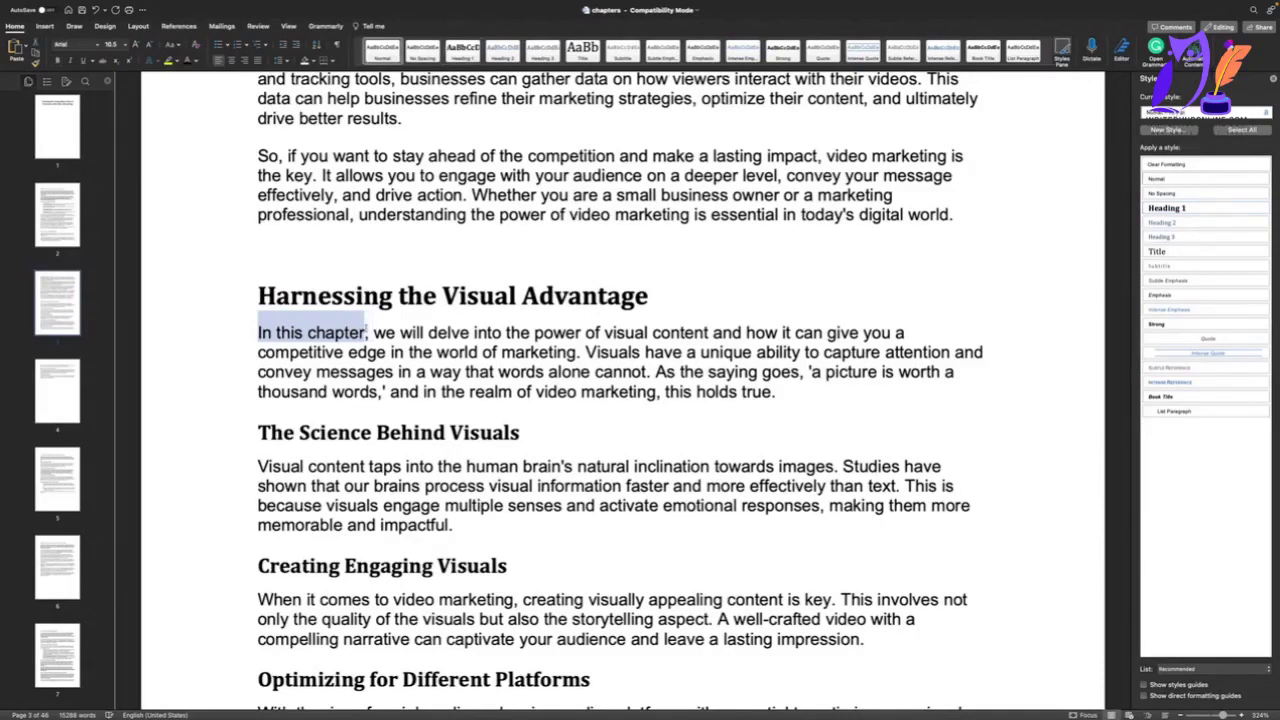
text(Now)
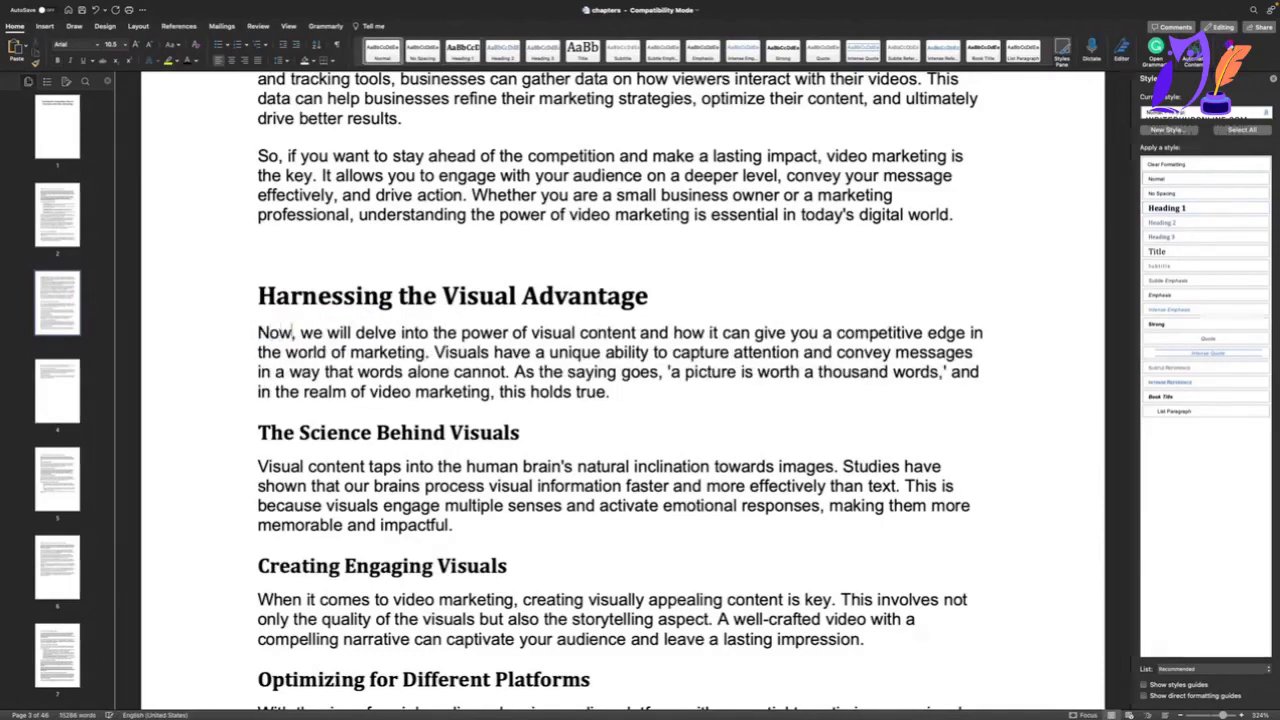
key(Delete)
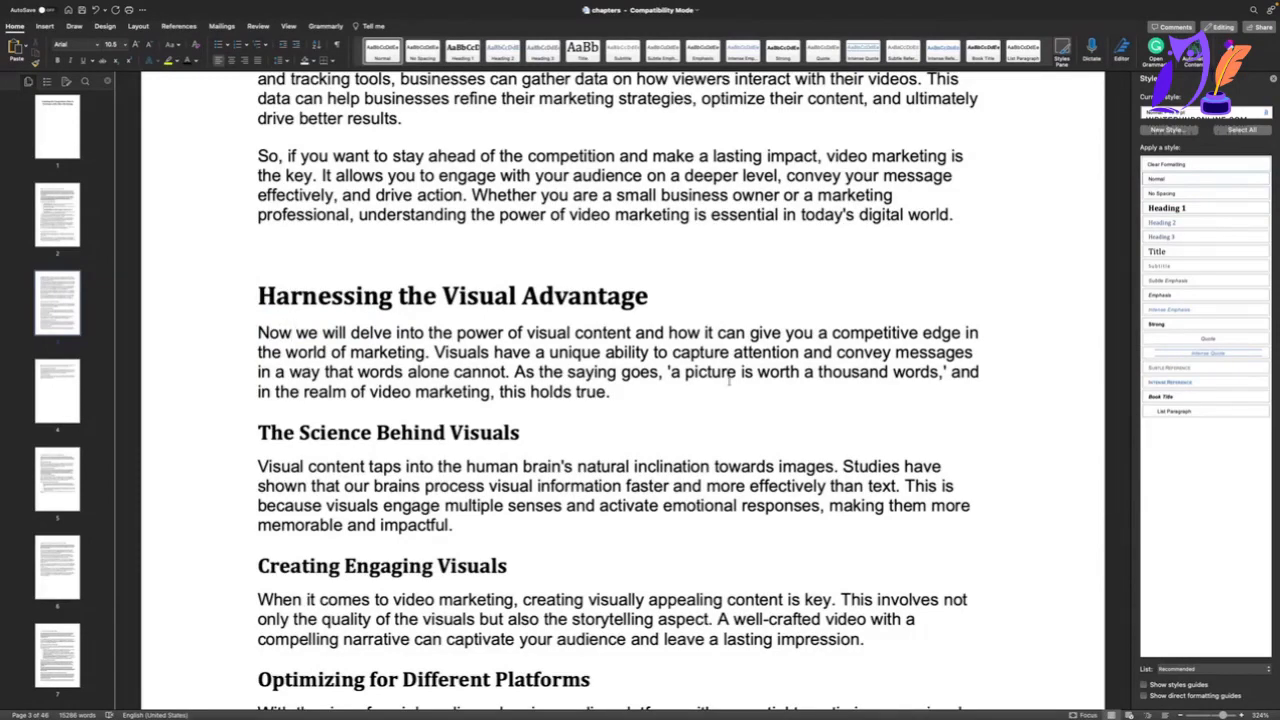
scroll(729, 379, down, 5)
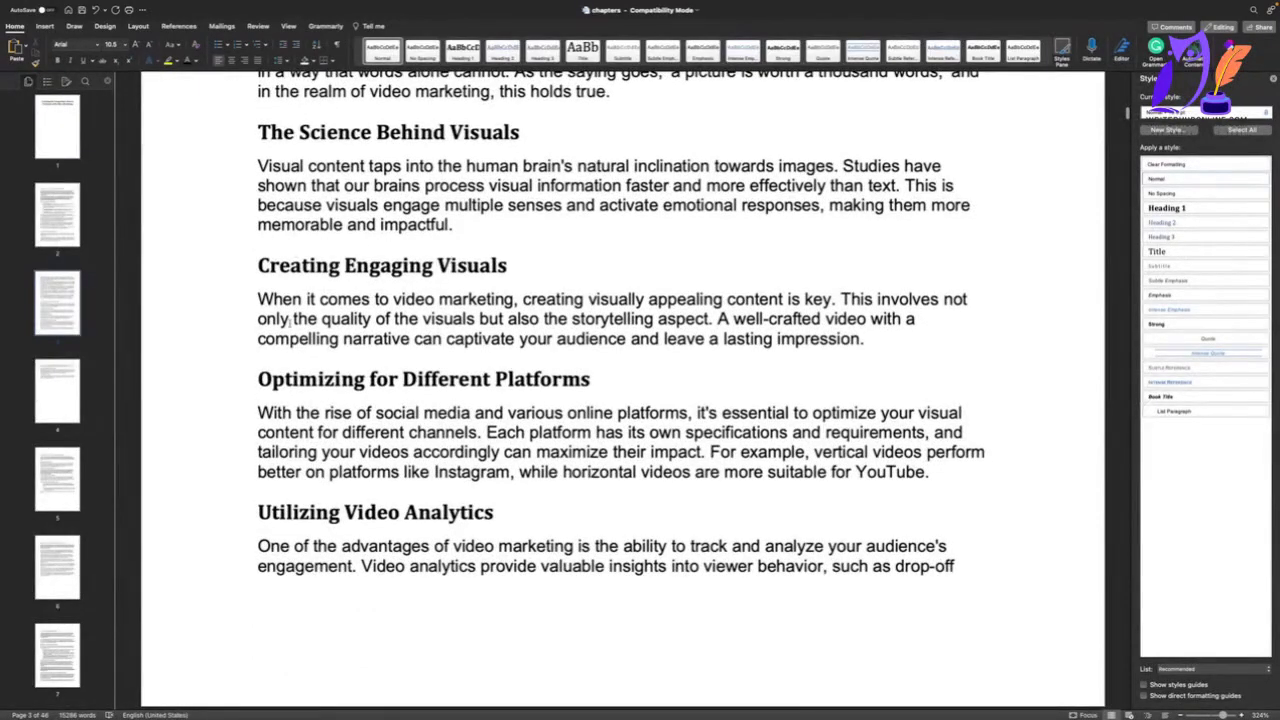
Delete the 'Creating Engaging Visuals', 'Utilizing Video Analytics' and 'The Power of Visuals' subheading lines
scroll(290, 320, down, 7)
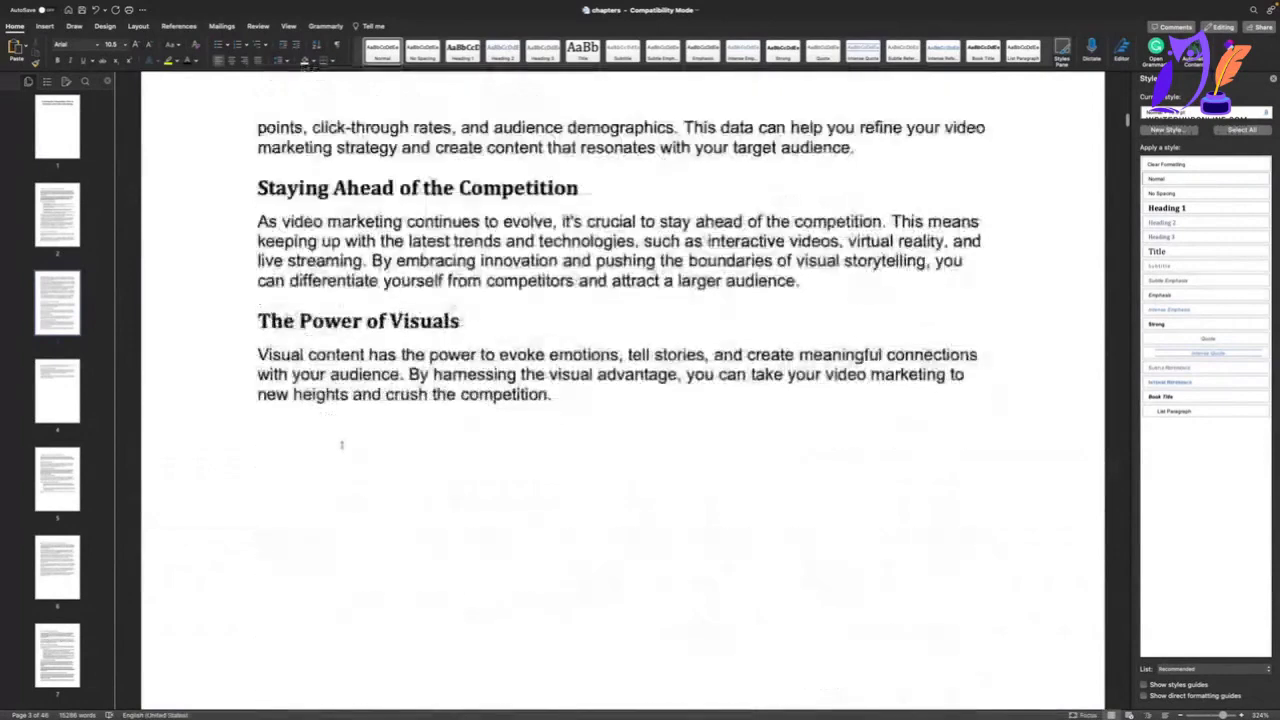
scroll(342, 447, up, 9)
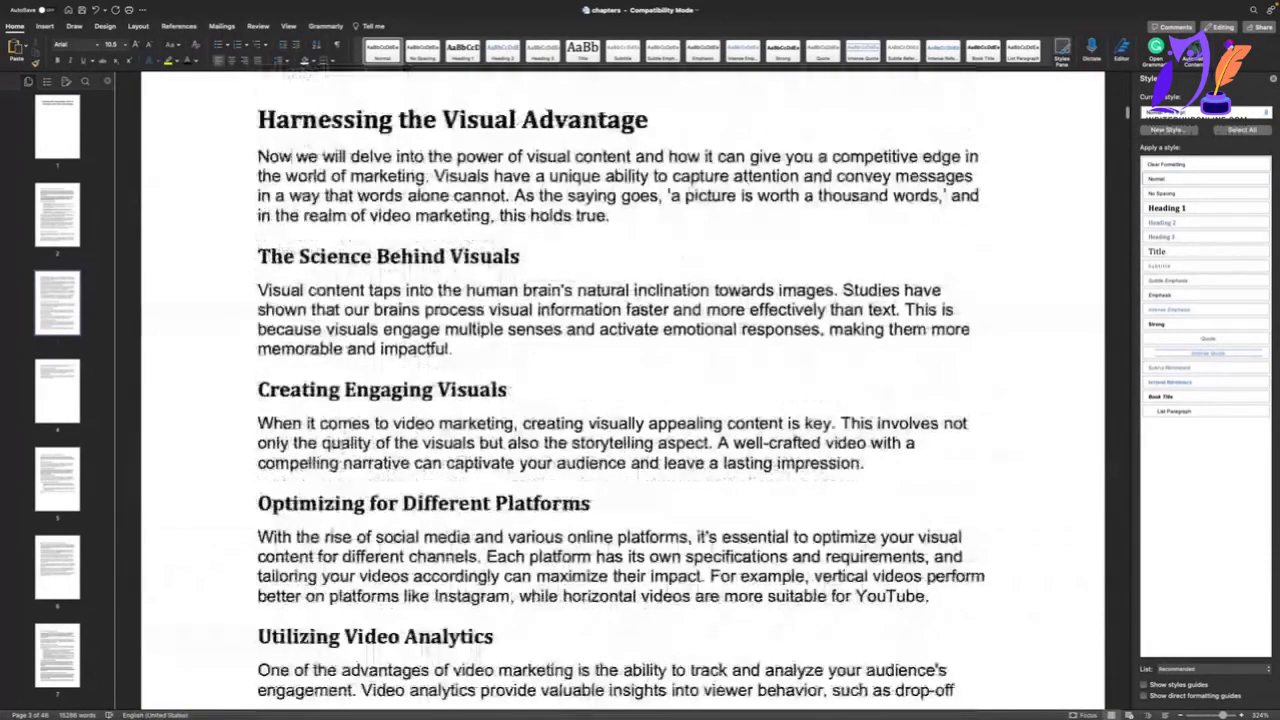
drag(514, 402, 262, 402)
key(BackSpace)
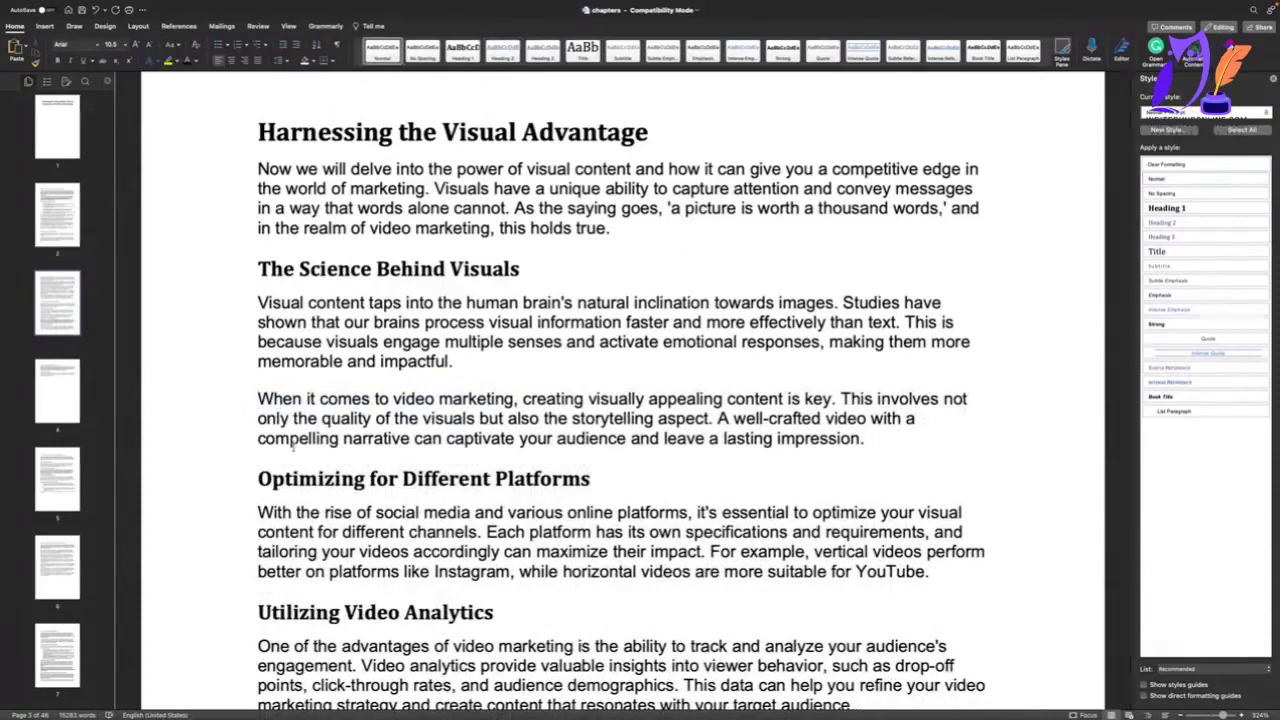
scroll(295, 425, down, 5)
mouse_move(505, 408)
mouse_down()
mouse_move(415, 408)
mouse_move(500, 408)
mouse_up()
drag(258, 404, 481, 404)
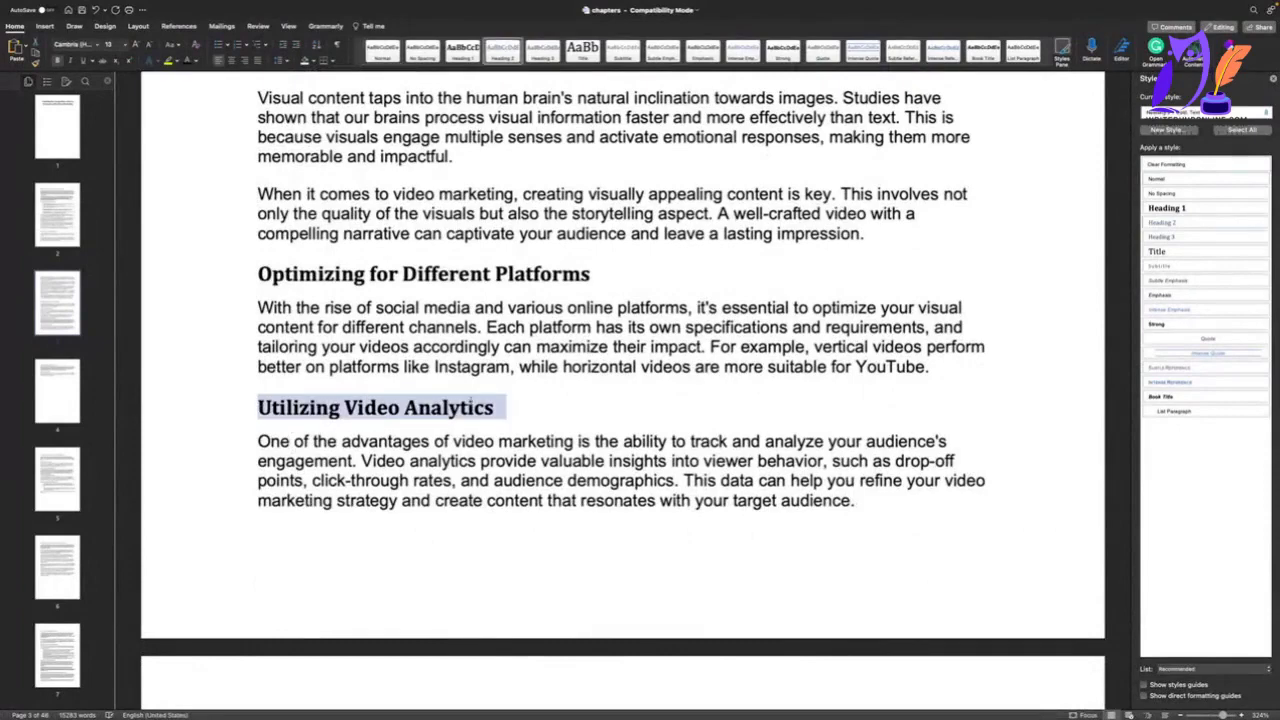
key(BackSpace)
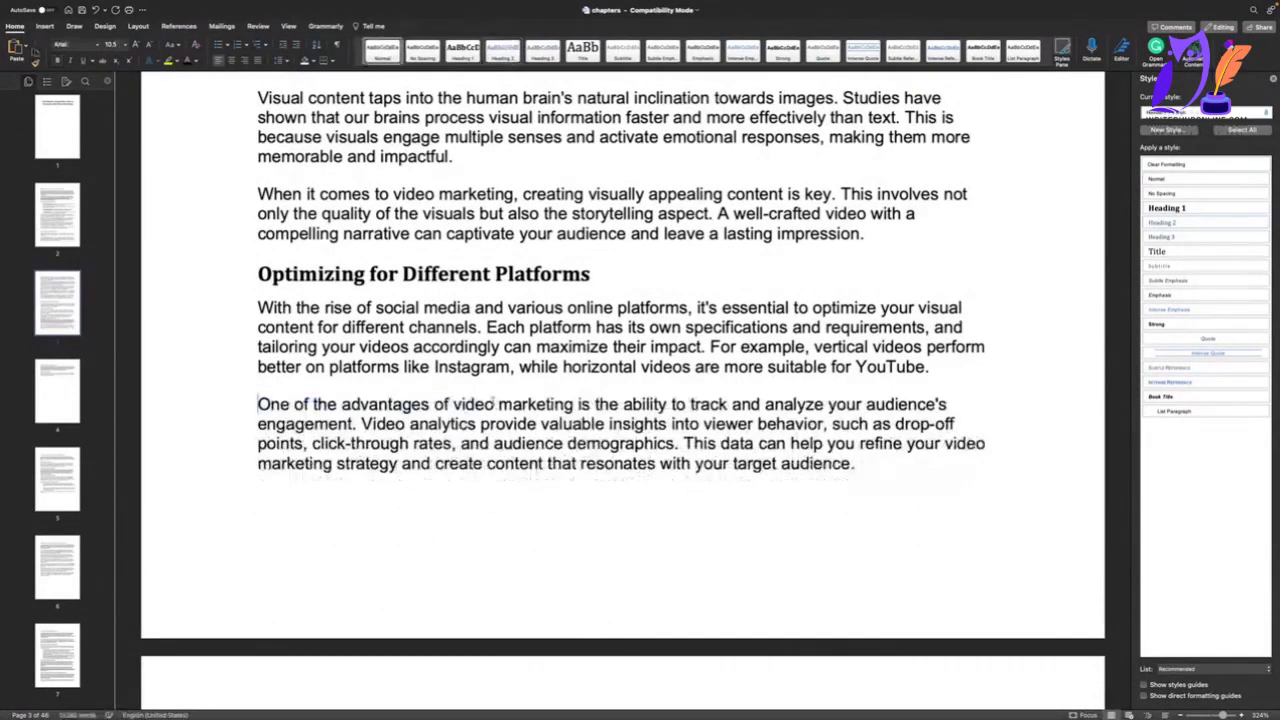
scroll(494, 406, down, 2)
scroll(469, 462, down, 5)
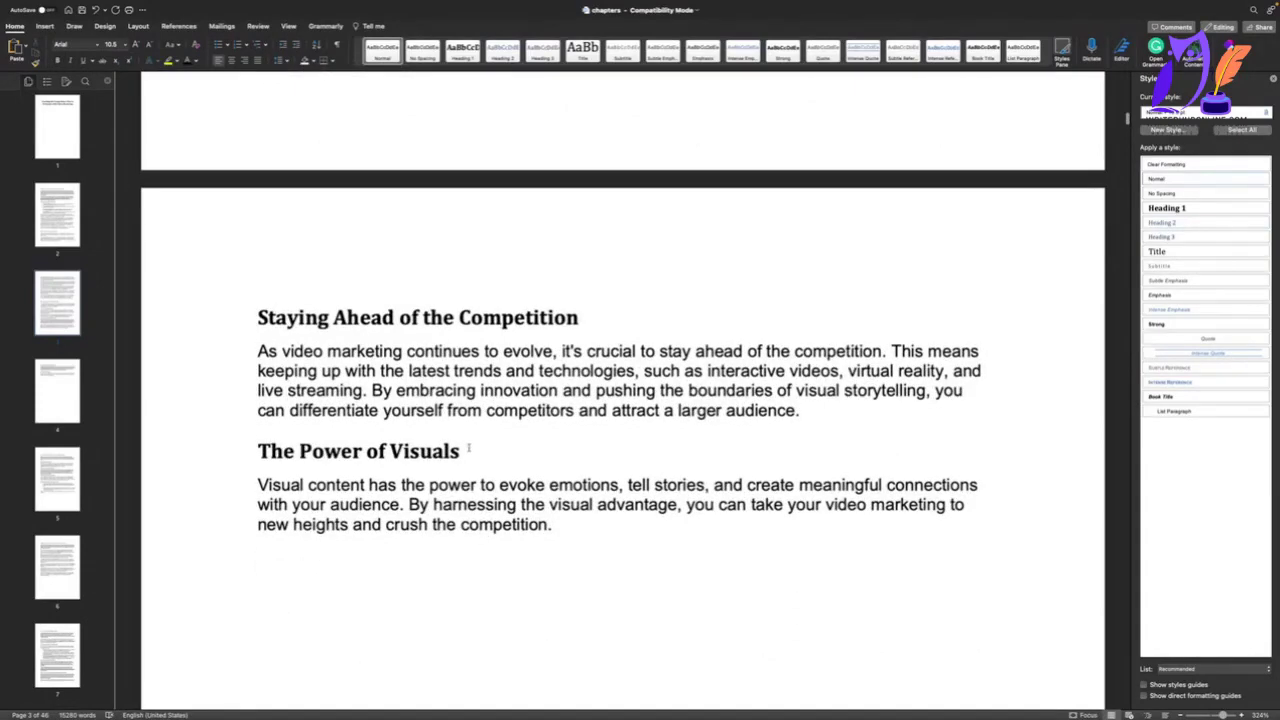
drag(468, 450, 212, 455)
key(BackSpace)
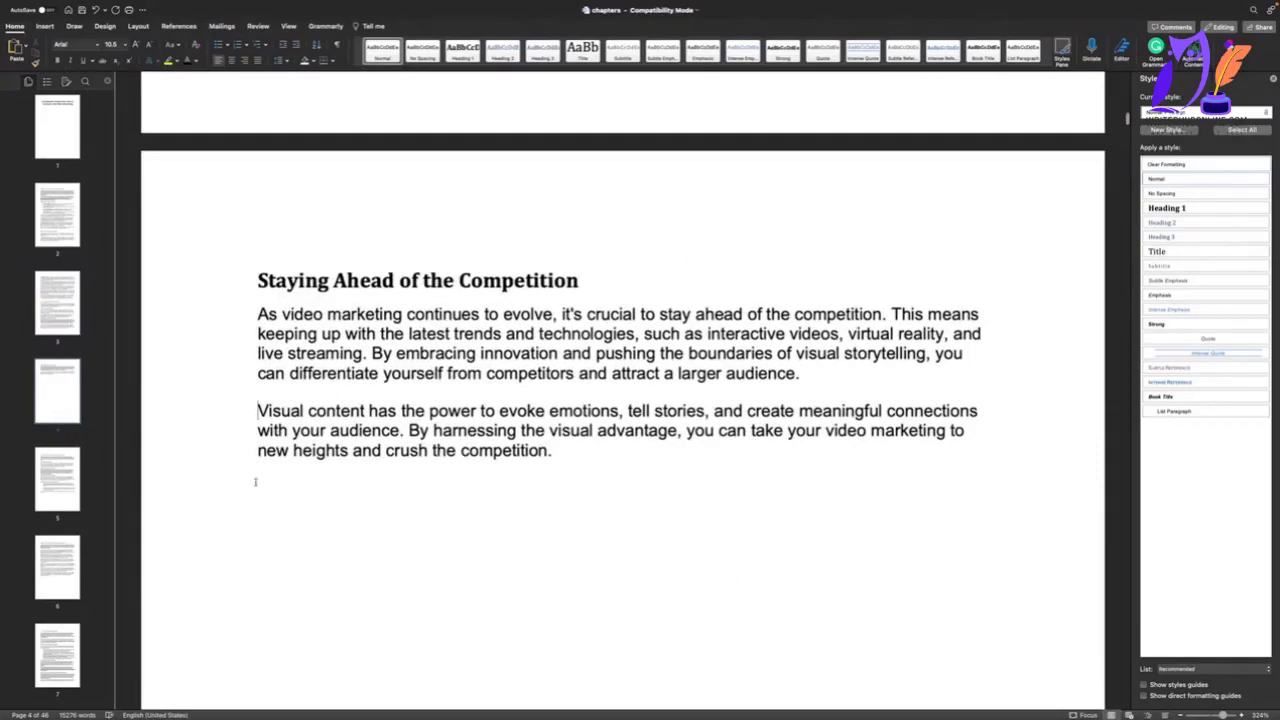
Remove the blank lines and the '1.3' number before 'Lights, Camera, Action: Getting Started'
drag(255, 482, 306, 626)
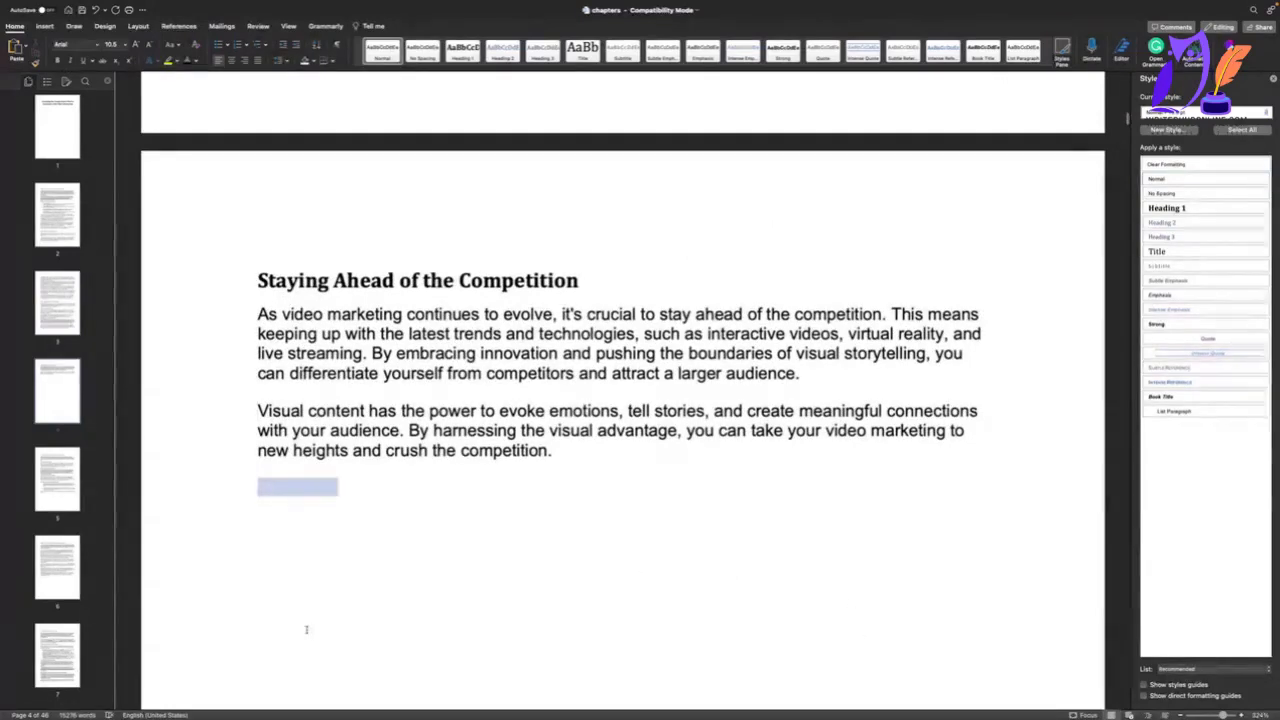
key(BackSpace)
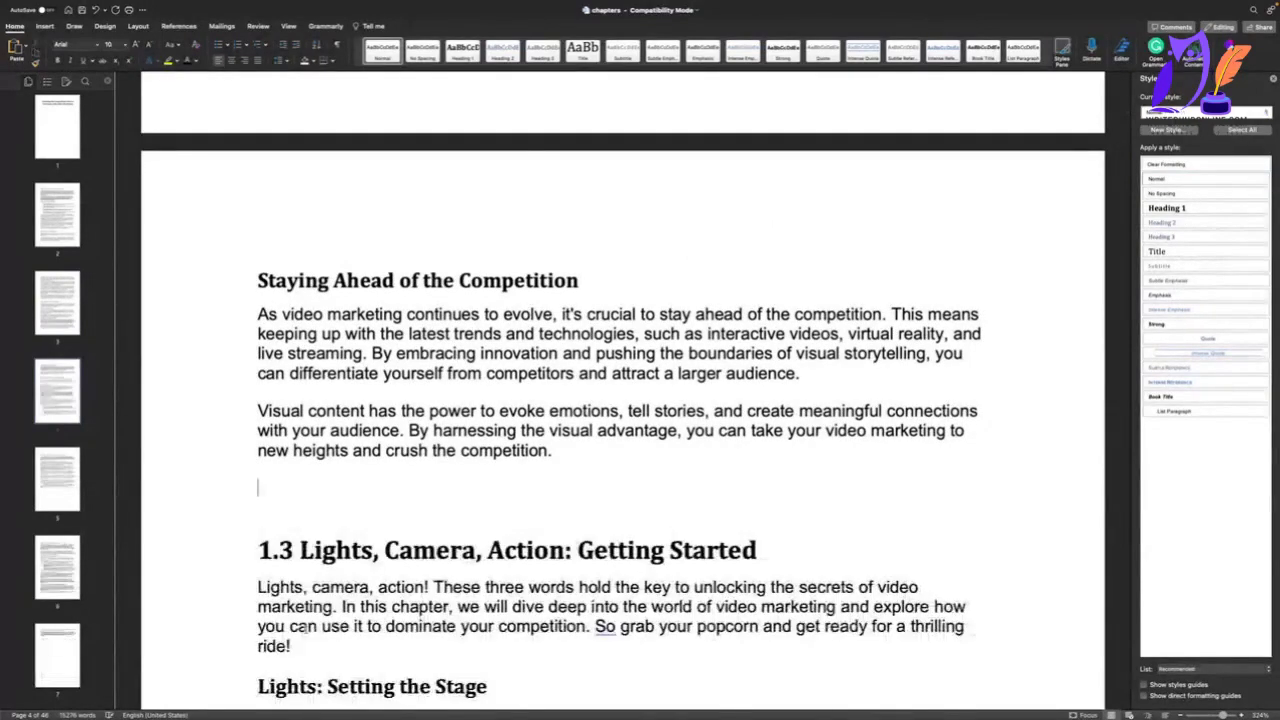
key(Delete)
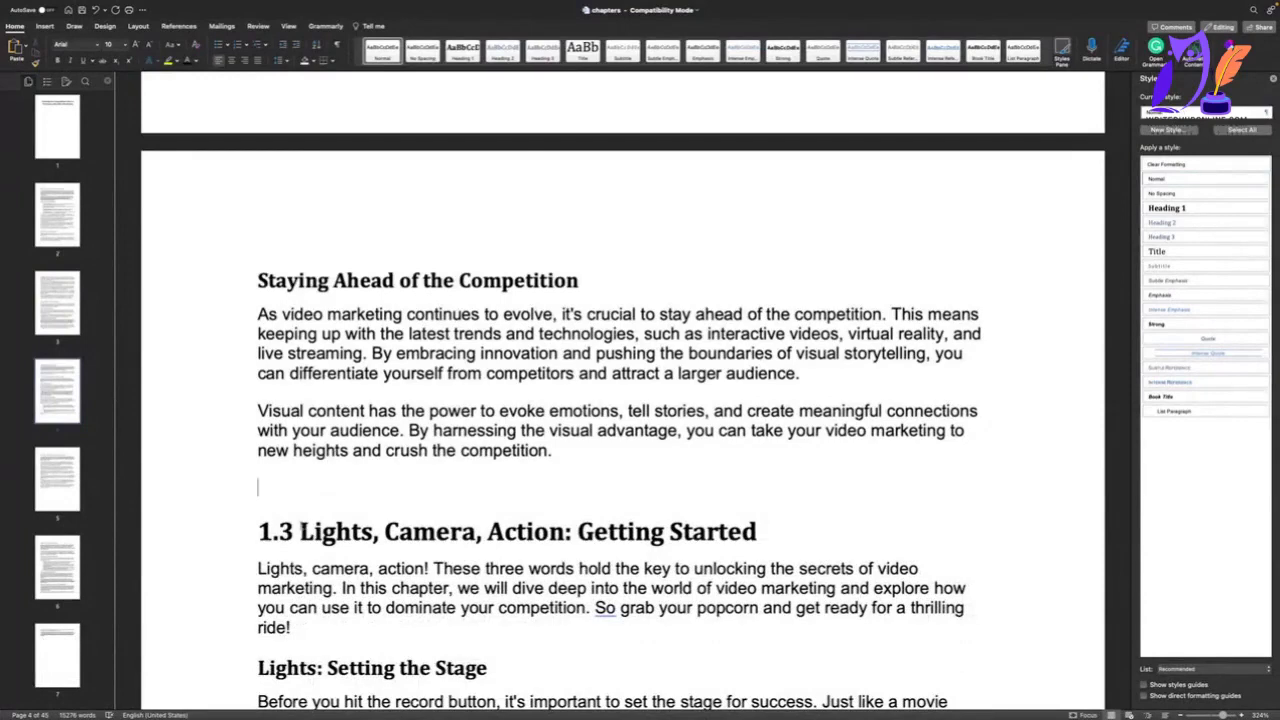
drag(304, 530, 257, 531)
key(BackSpace)
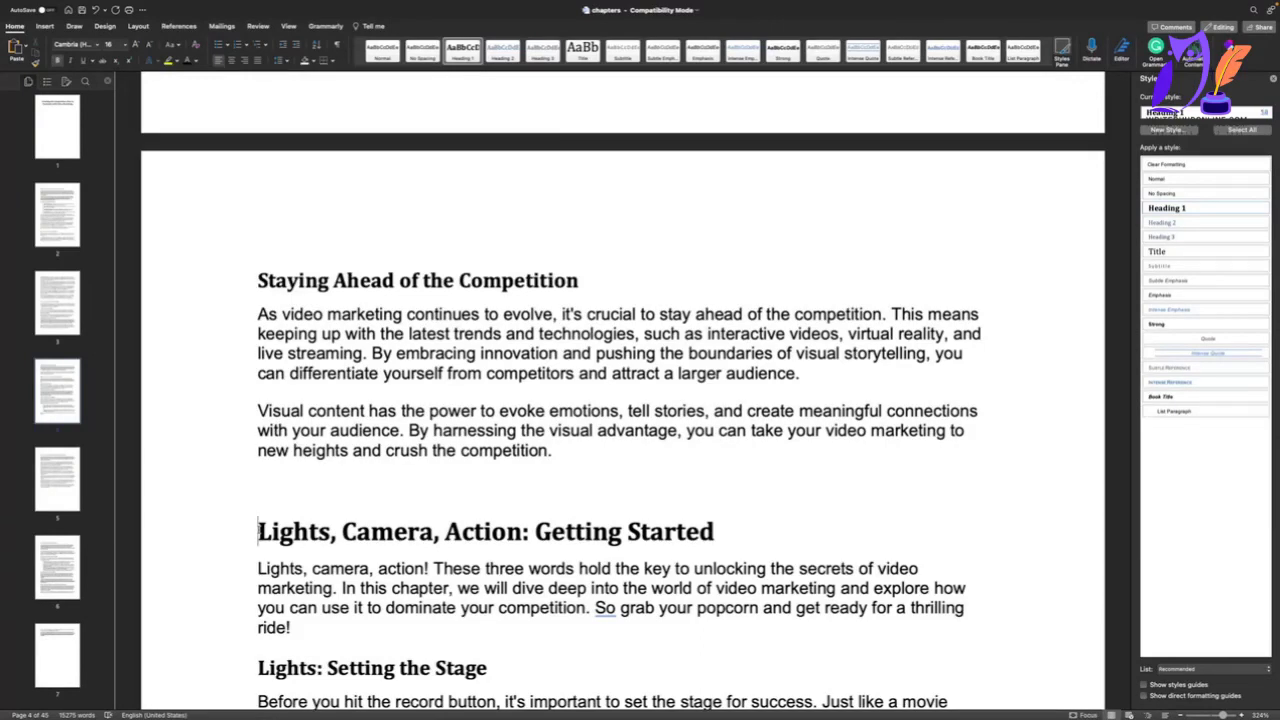
Delete the sentence about grabbing popcorn
scroll(353, 548, down, 5)
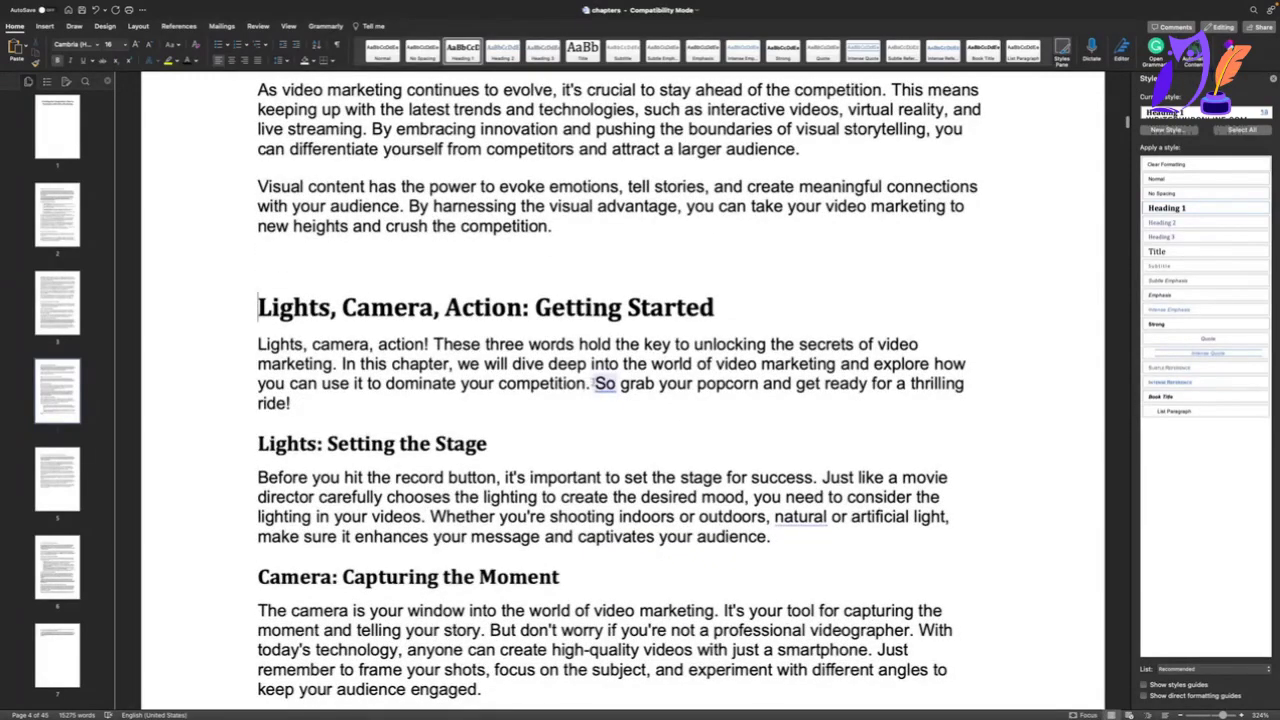
drag(594, 384, 601, 400)
key(BackSpace)
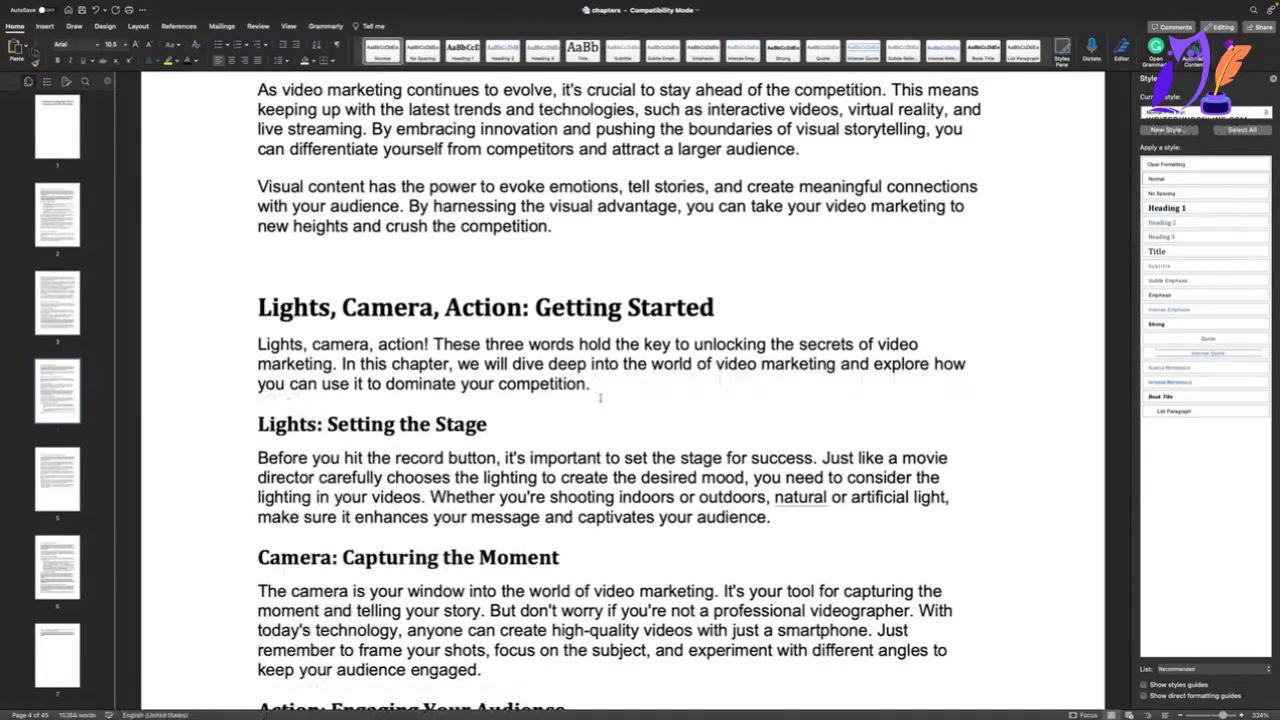
Delete the closing paragraph that follows the expert quotes
scroll(452, 428, down, 1)
scroll(452, 428, down, 10)
scroll(452, 428, up, 2)
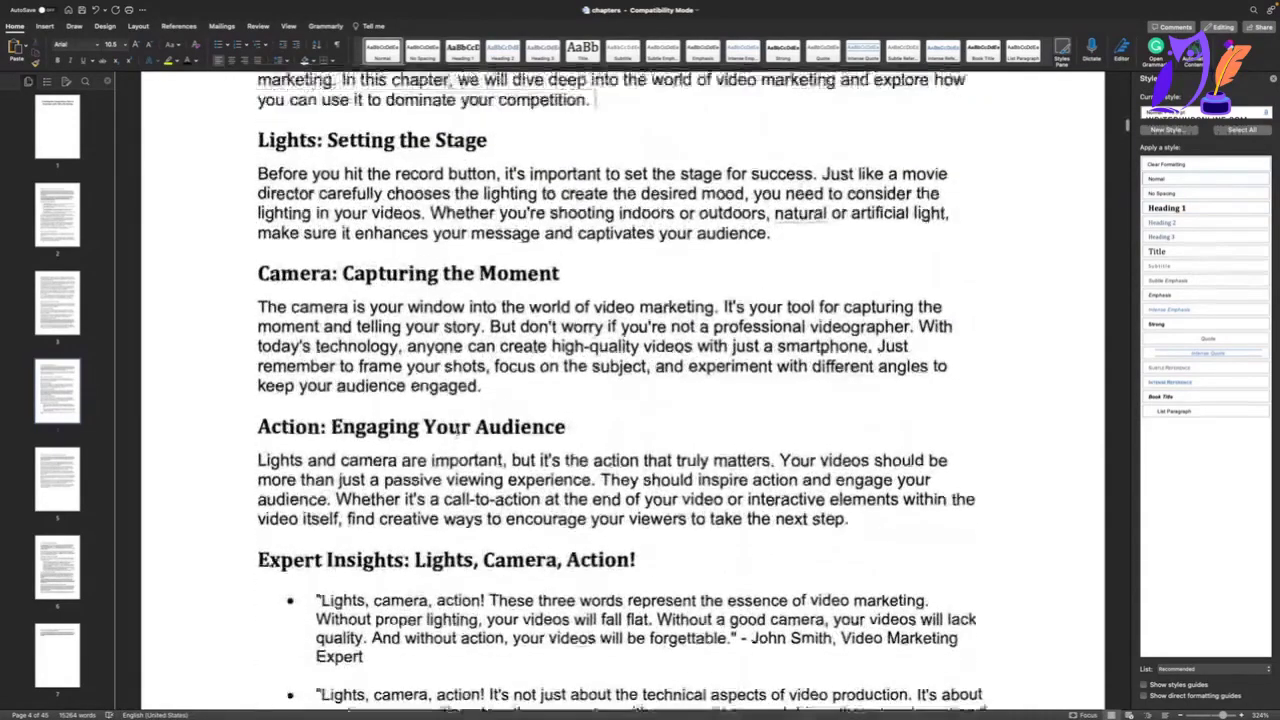
scroll(431, 422, down, 1)
scroll(456, 428, down, 12)
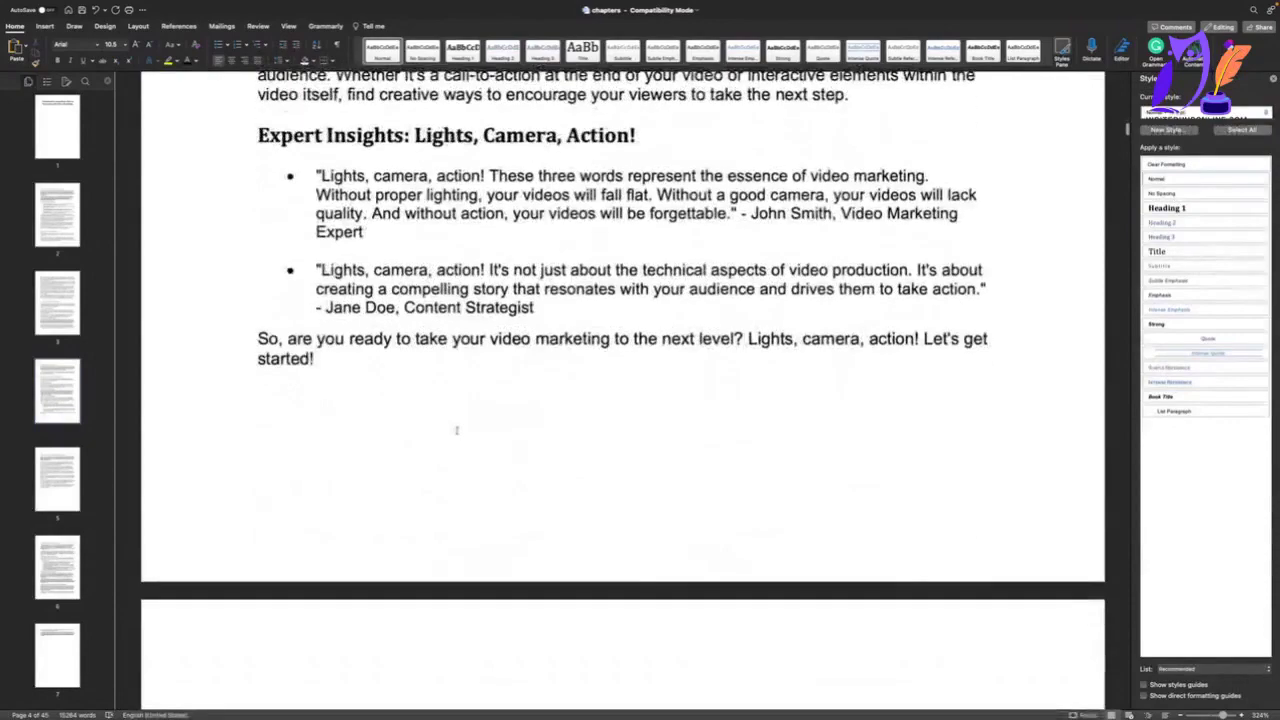
scroll(341, 355, down, 5)
scroll(341, 355, up, 4)
scroll(338, 340, down, 1)
drag(335, 332, 250, 314)
key(BackSpace)
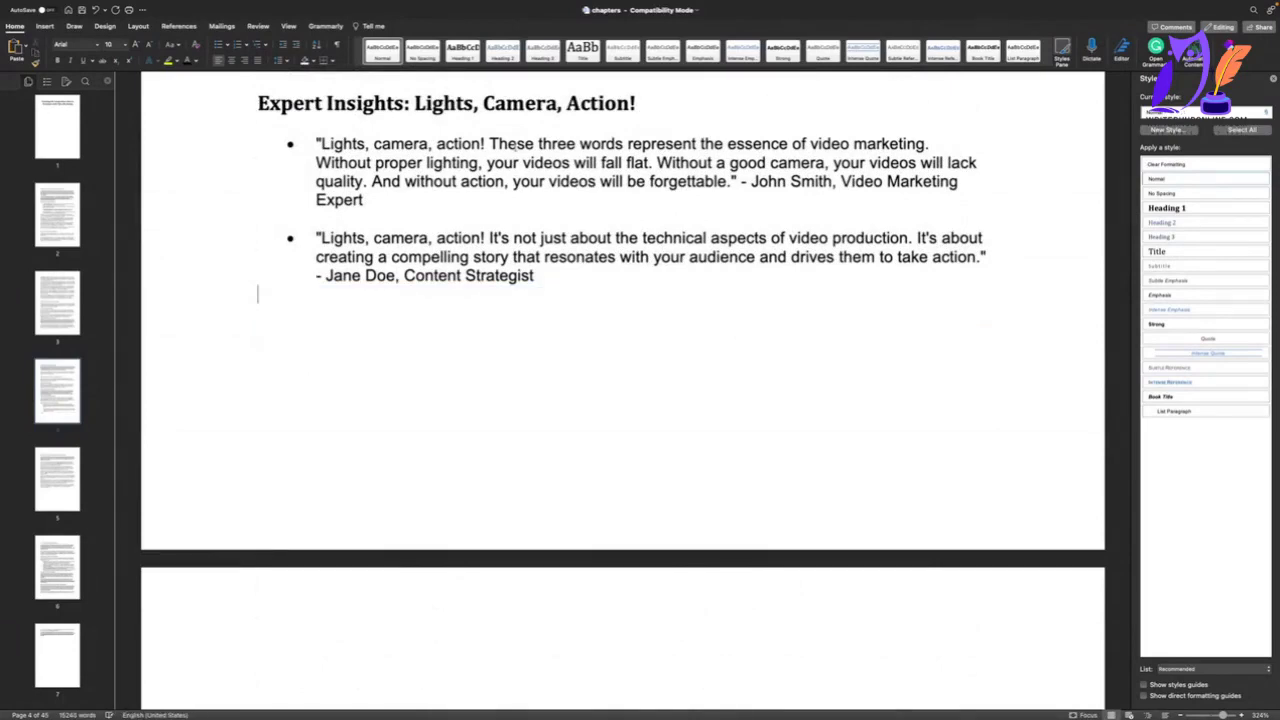
scroll(521, 150, up, 5)
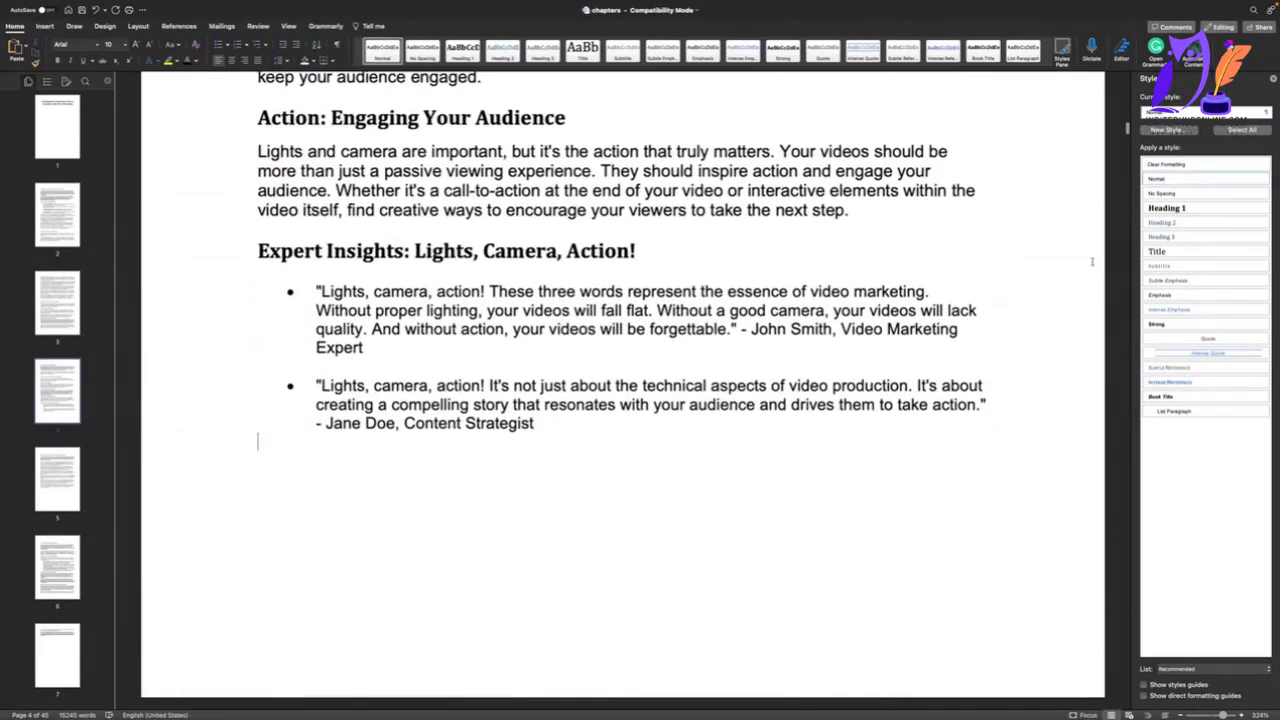
Remove the first quote's author name and the comma before 'Video Marketing Expert'
click(750, 329)
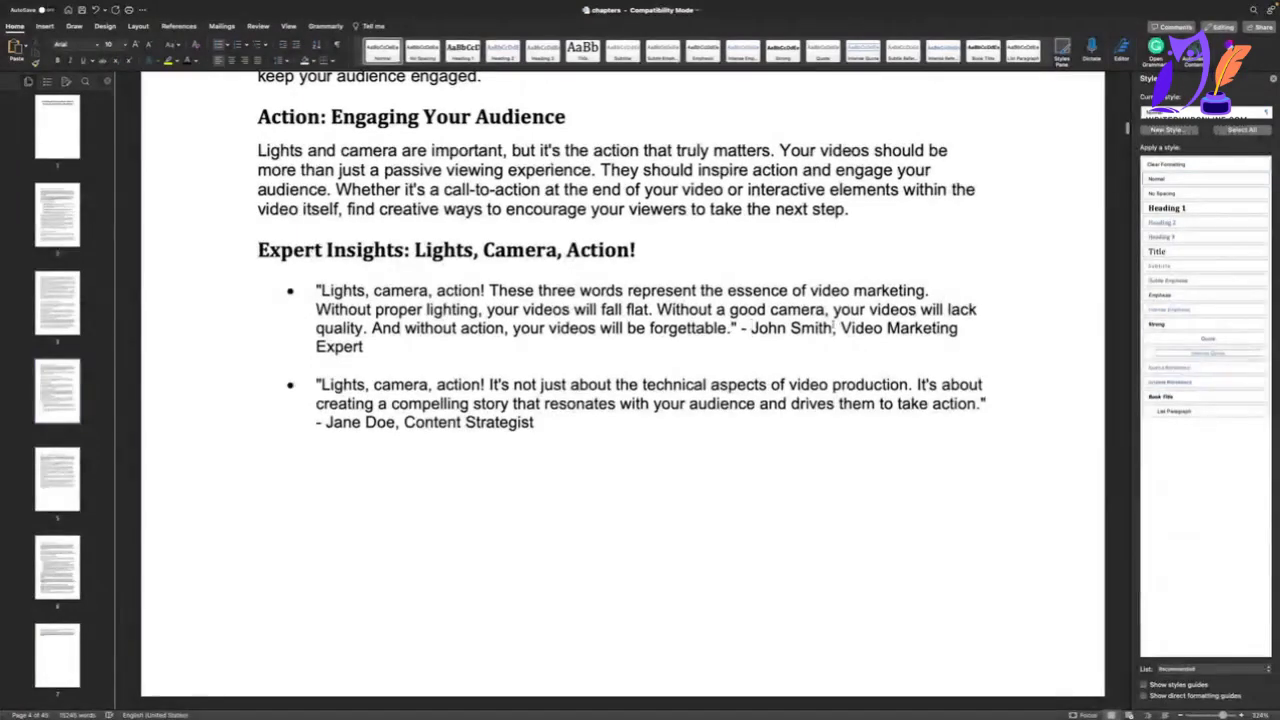
drag(752, 328, 833, 328)
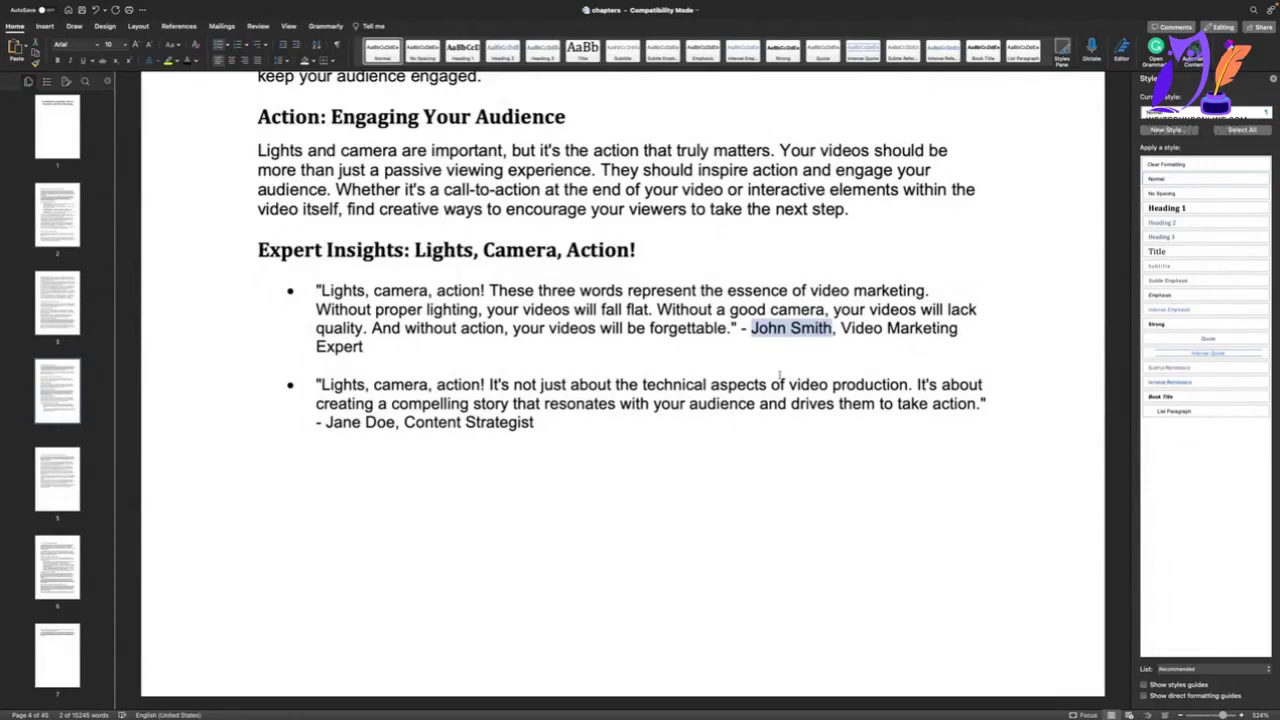
key(BackSpace)
key(Delete)
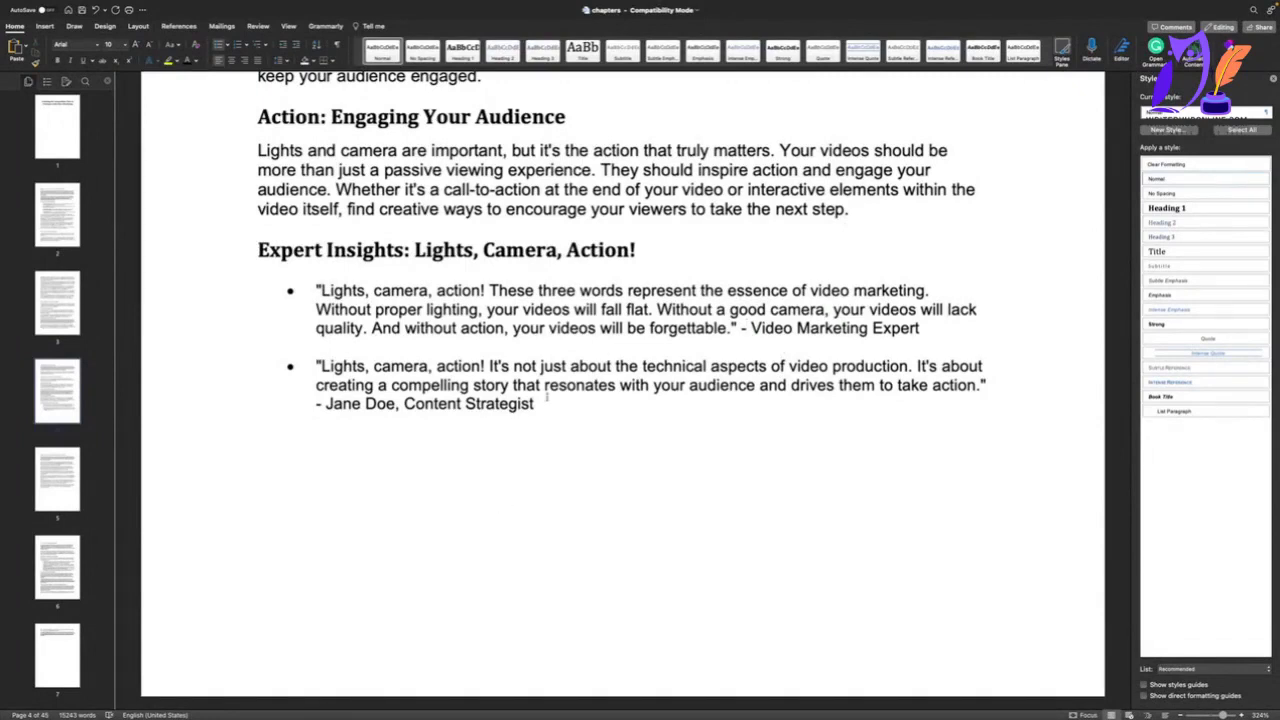
Replace the second quote author's surname with a different surname
double_click(388, 403)
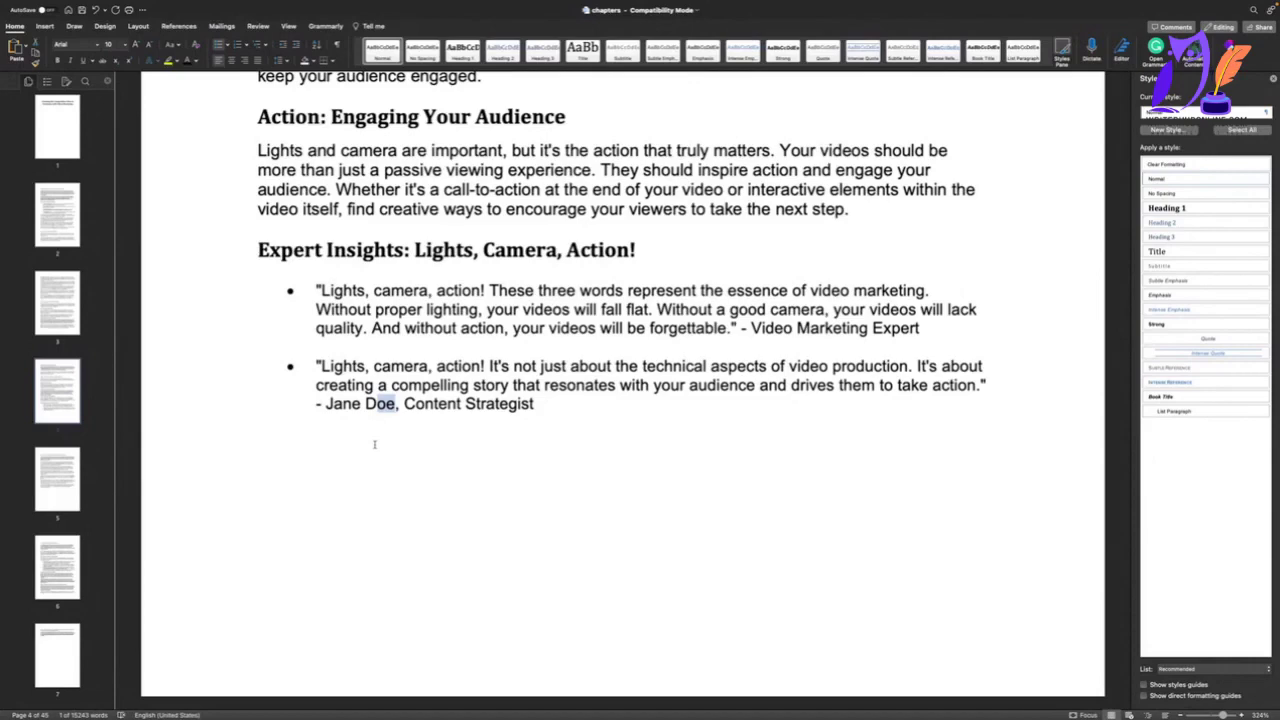
text(illinge)
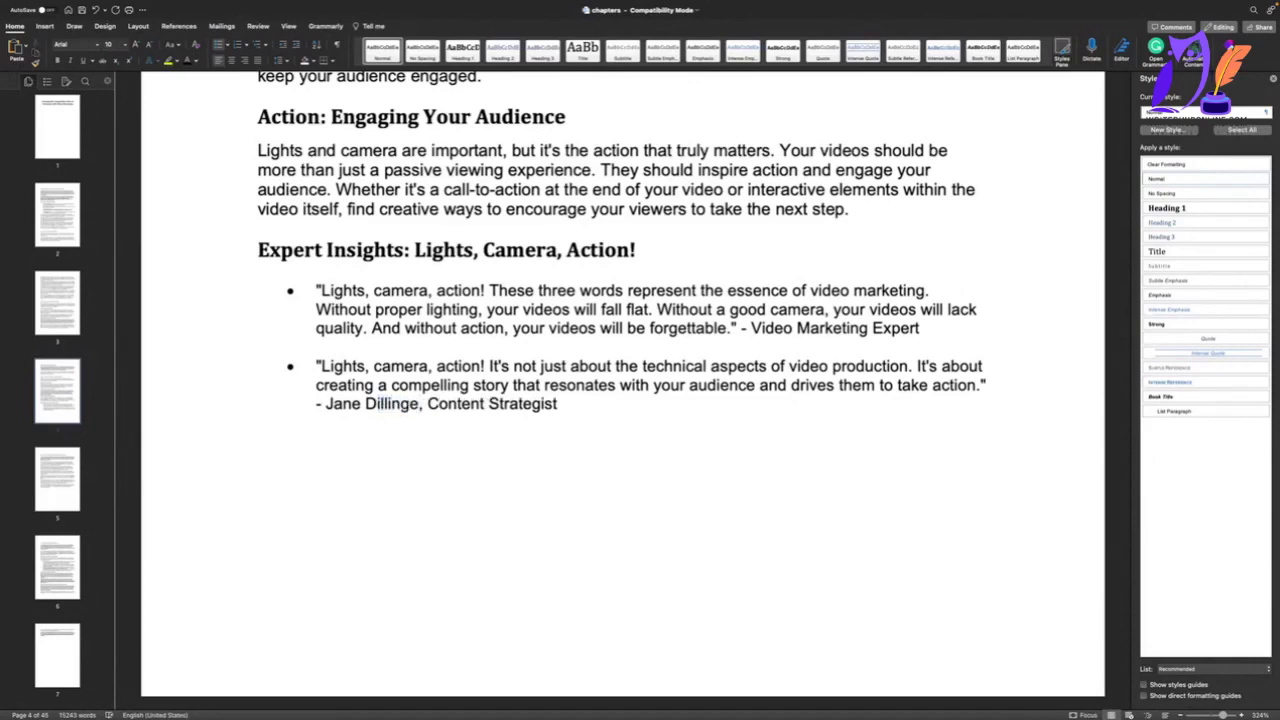
text(r)
scroll(538, 421, down, 10)
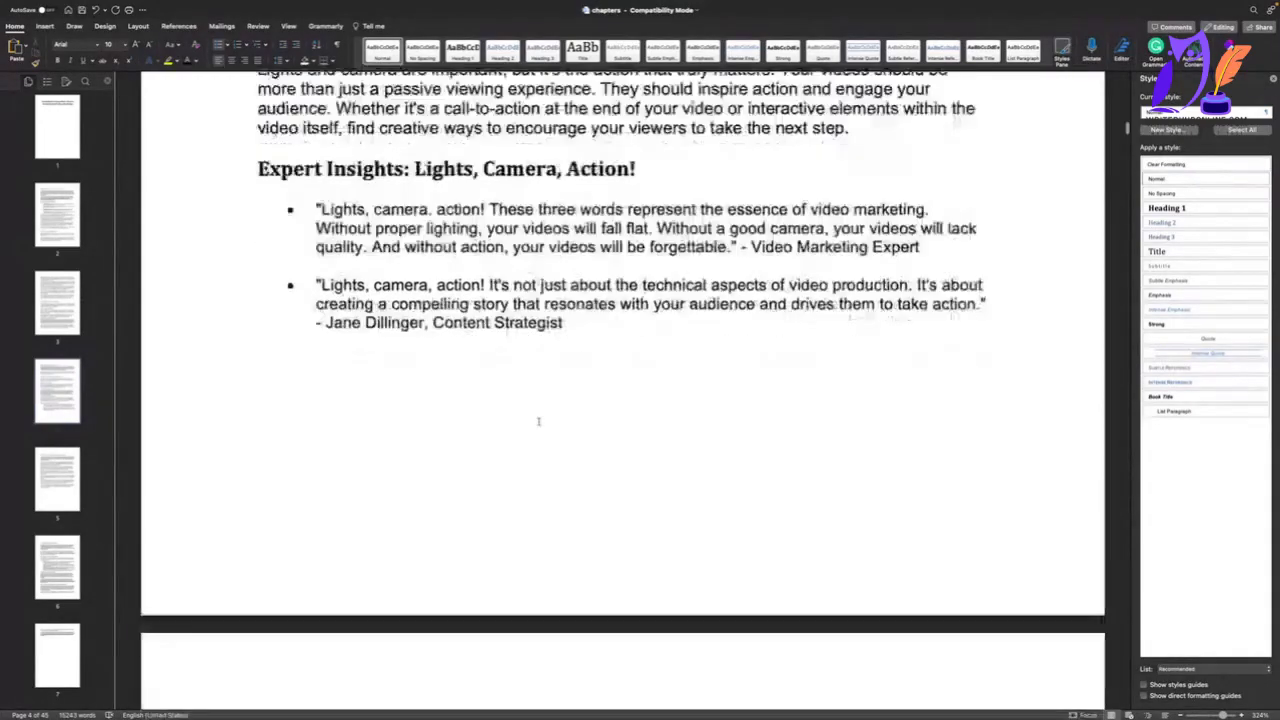
Delete Chapter 2's opening sentence 'In the world of video marketing, content is king.'
scroll(538, 421, down, 3)
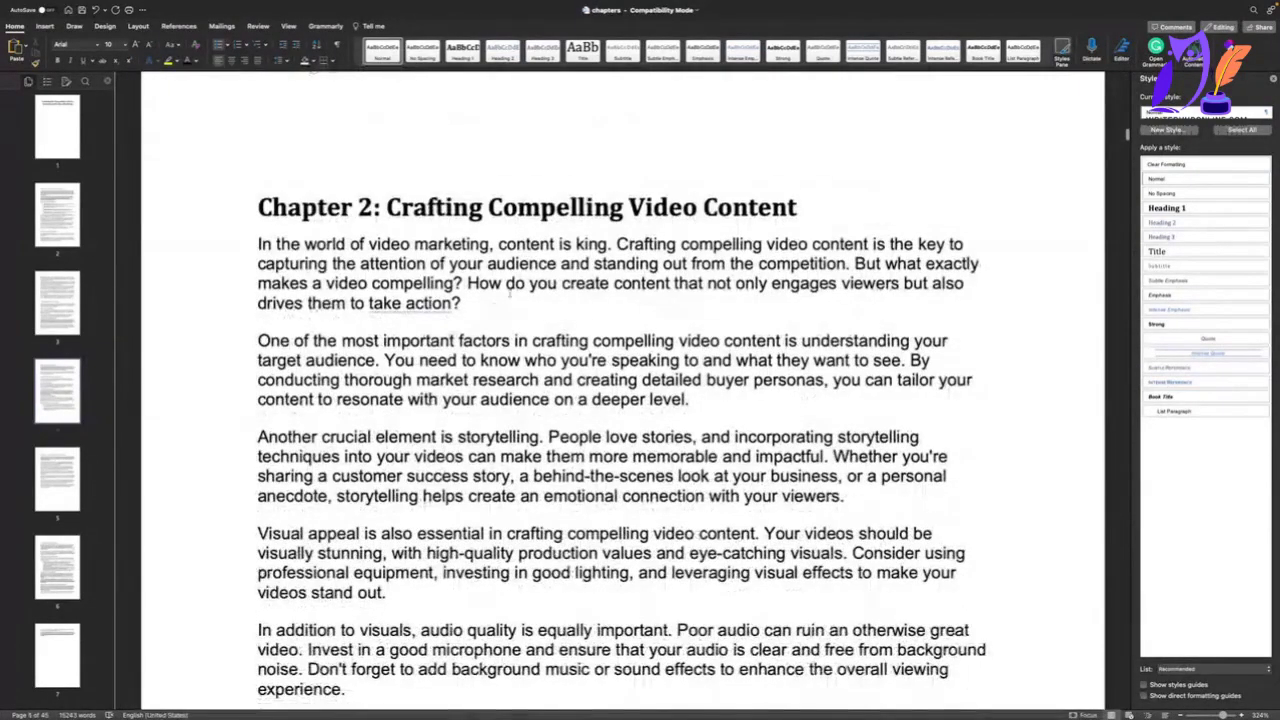
scroll(530, 300, up, 1)
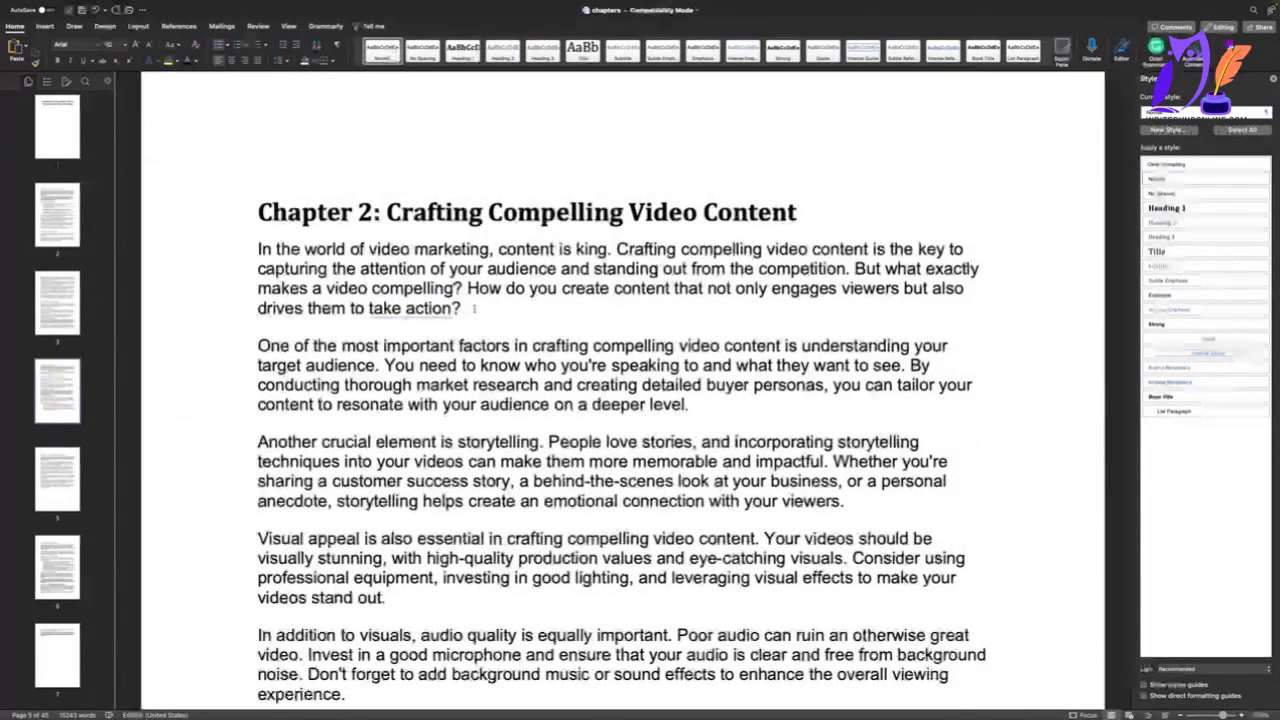
drag(259, 248, 613, 250)
key(BackSpace)
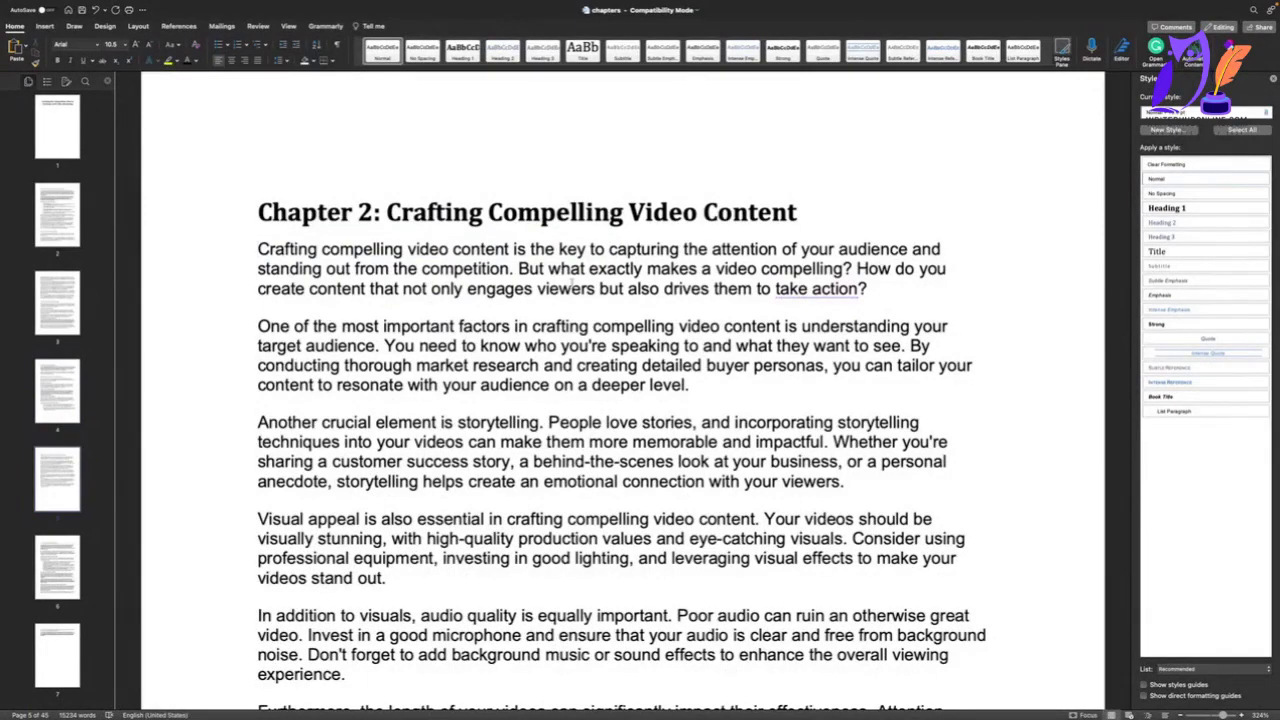
Scroll to the end of Chapter 2, the paragraph ending 'recommended to users.'
scroll(412, 424, down, 10)
scroll(411, 424, up, 3)
scroll(411, 424, down, 1)
scroll(411, 424, down, 1)
scroll(411, 424, up, 8)
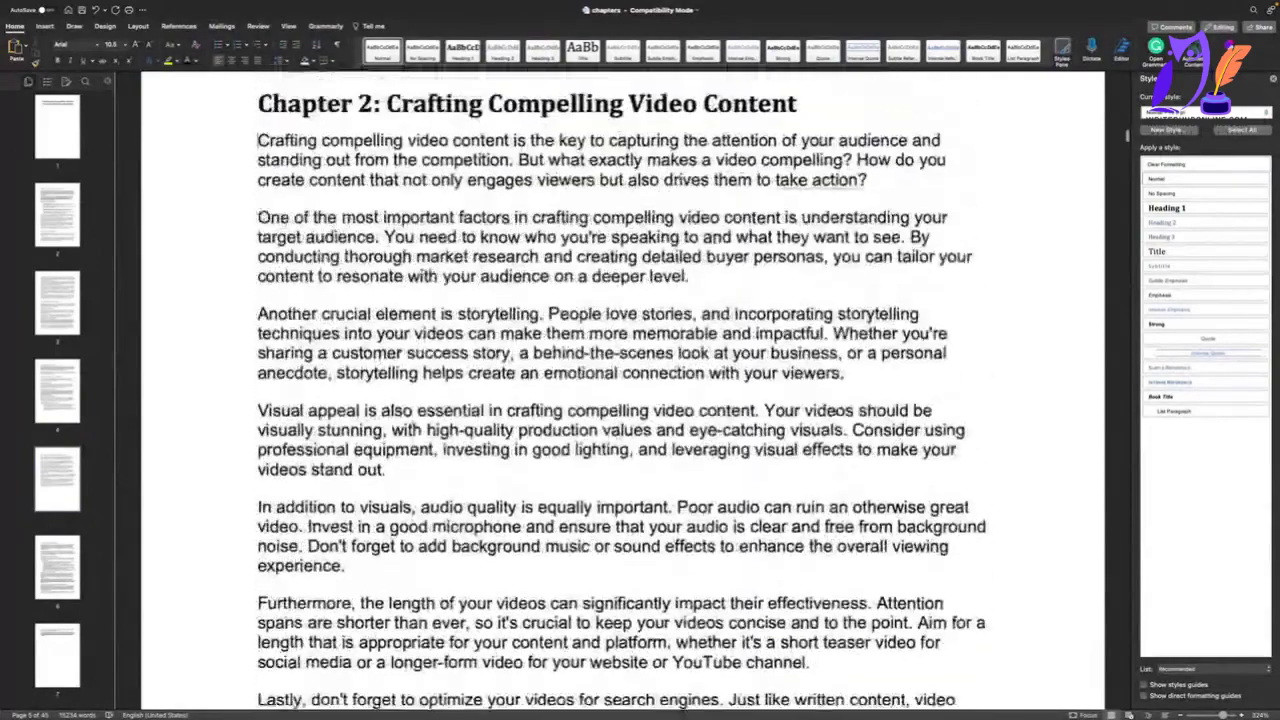
scroll(411, 424, down, 4)
scroll(411, 424, down, 8)
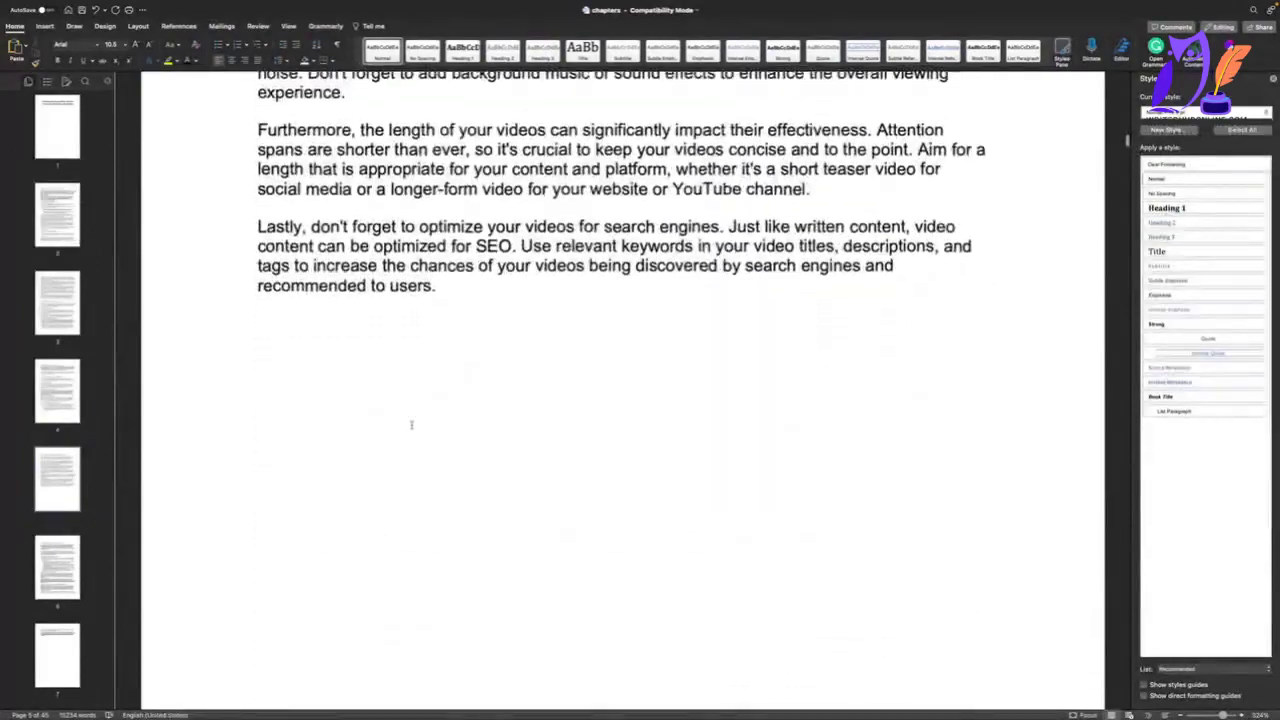
Paste the Storytelling through Video section below Chapter 2 and strip the '2.1 ' heading prefix
click(251, 200)
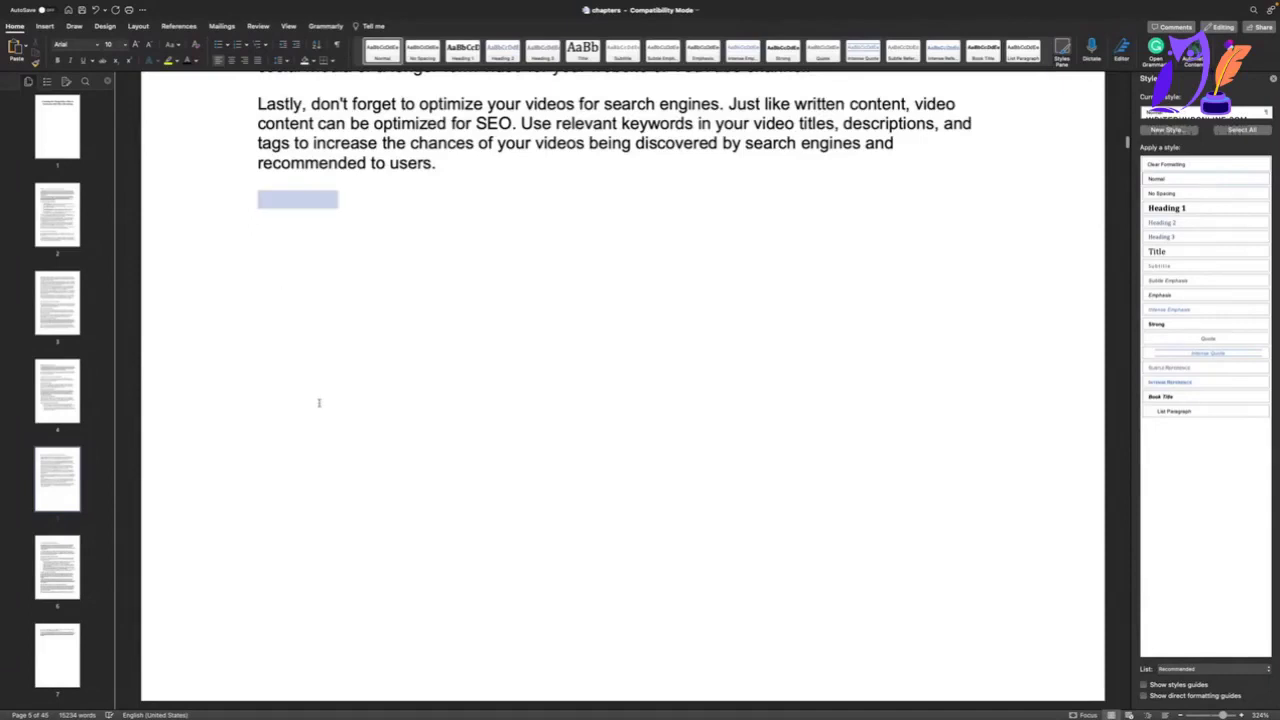
text(2.1 Storytelling through Video In the digital age, where attention spans are shorter than ever, capturing and maintaining the interest of your audience is crucial. And what better way to do that than through the power of storytelling? Storytelling through video has emerged as a game-changer in the world of marketing, allowing businesses to connect with their target audience on a deeper level and leave a lasting impression. Video has the unique ability to combine visual and auditory elements, creating a multi-sensory experience that engages viewers in a way that text or images alone cannot. It allows you to convey emotions, evoke empathy, and transport your audience to different worlds. By harnessing the power of storytelling, you can create videos that resonate with your audience, build brand loyalty, and ultimately crush the competition.)
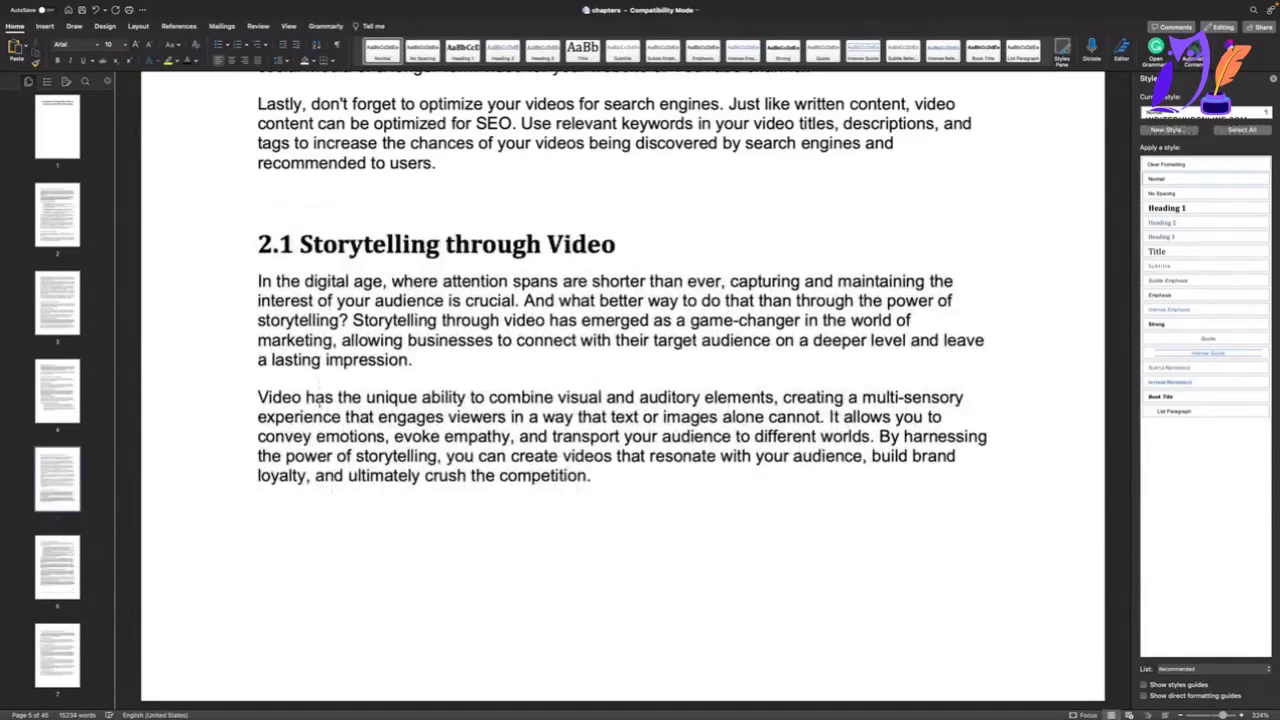
key(Up)
key(Delete)
key(Delete)
key(Delete)
key(Delete)
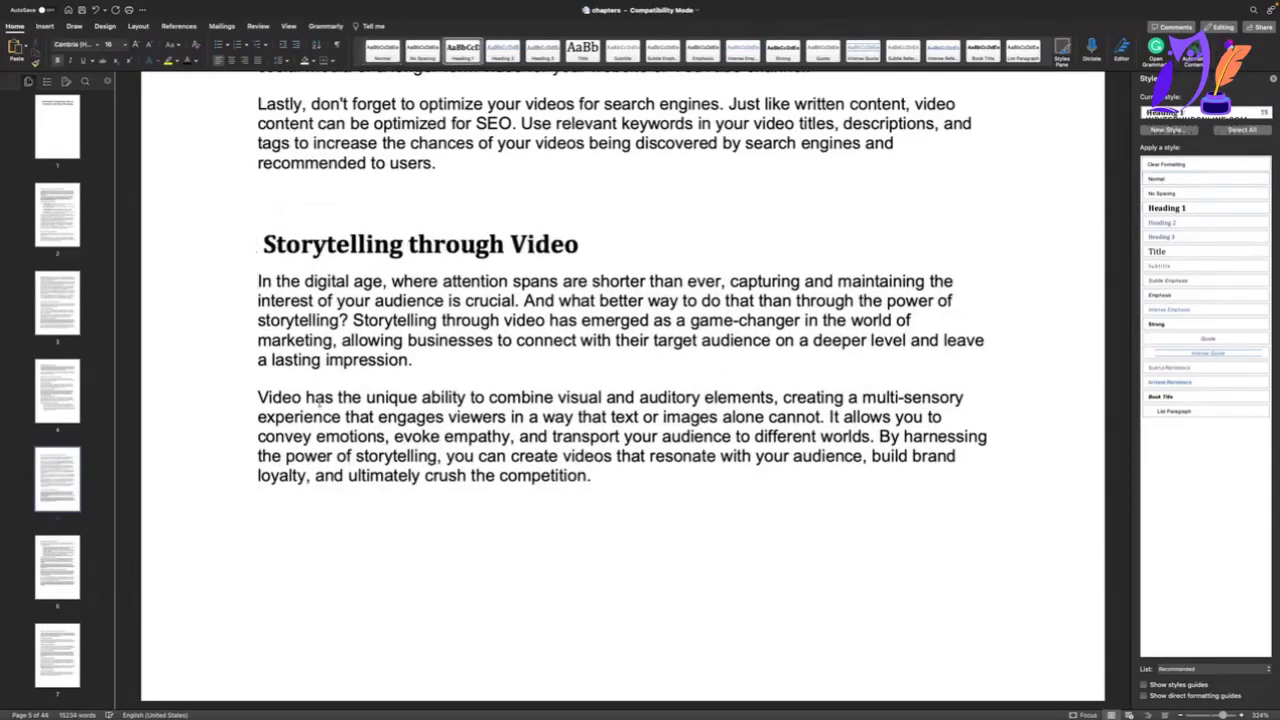
scroll(326, 398, up, 20)
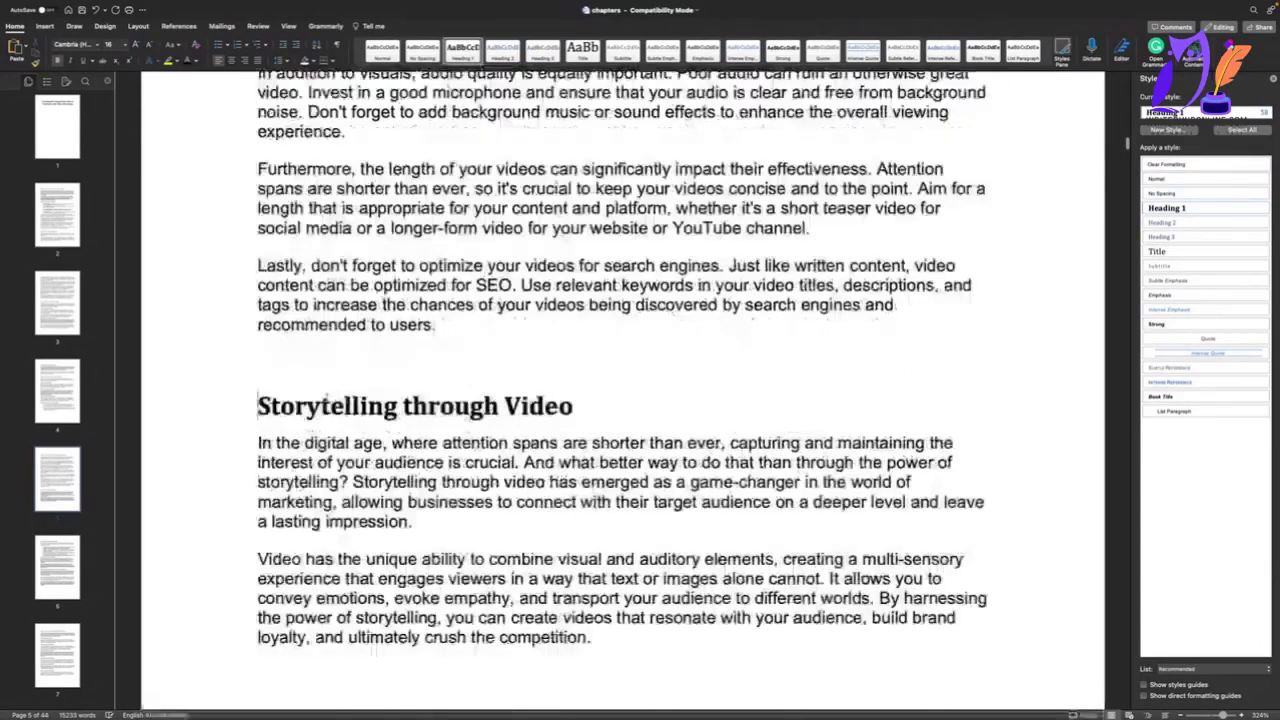
scroll(245, 535, down, 15)
scroll(262, 573, up, 10)
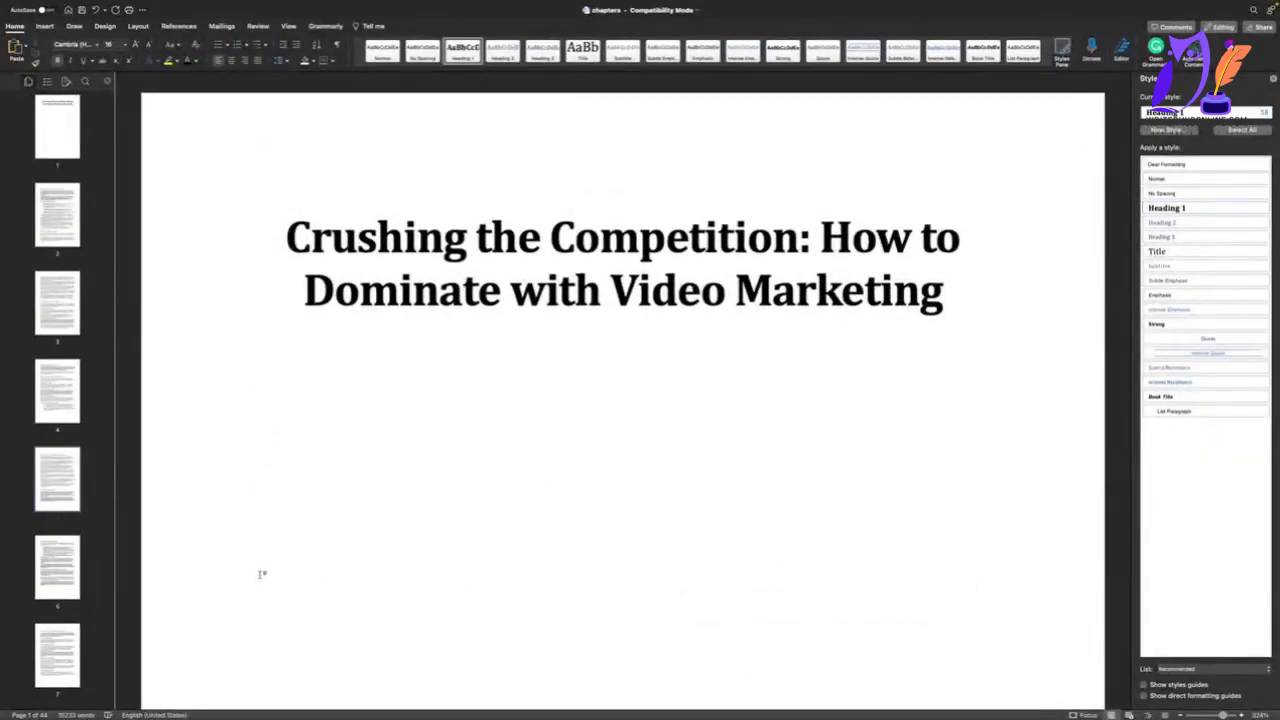
scroll(323, 506, down, 5)
scroll(323, 506, down, 5)
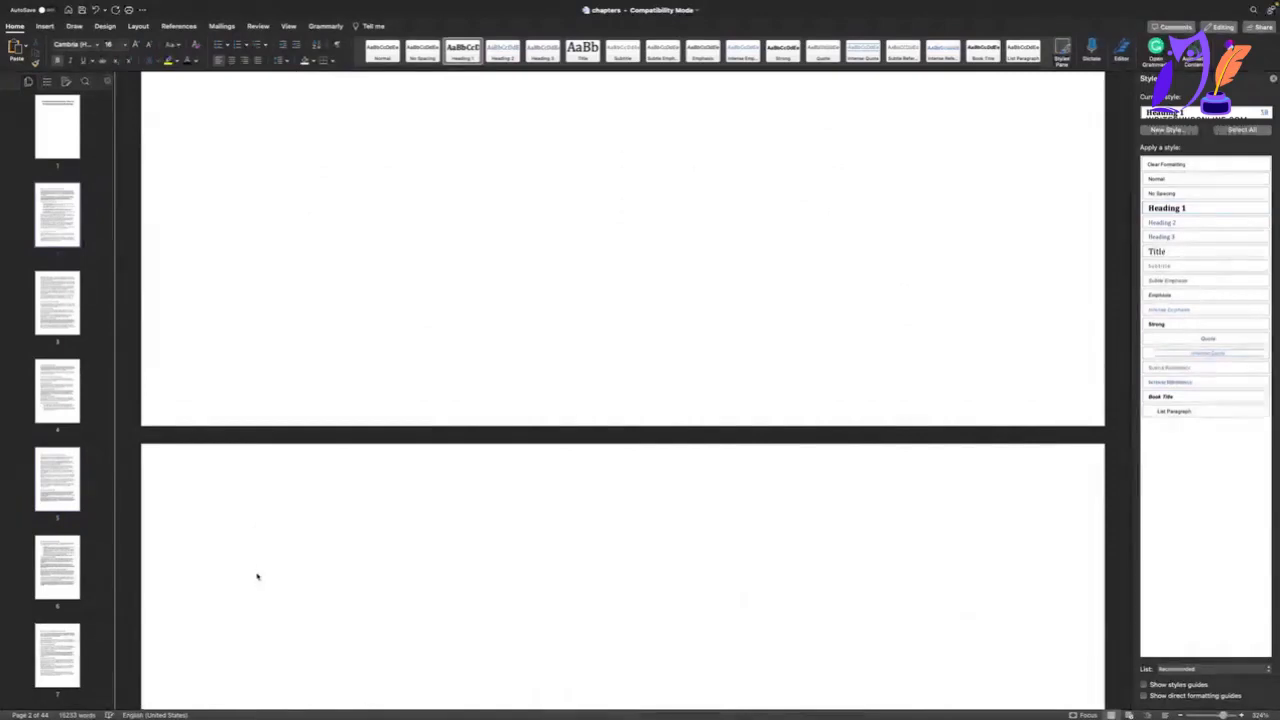
Insert a table of contents with default settings on blank page 2, found via Tell Me
scroll(257, 572, up, 2)
scroll(258, 572, down, 4)
scroll(258, 572, up, 2)
click(259, 566)
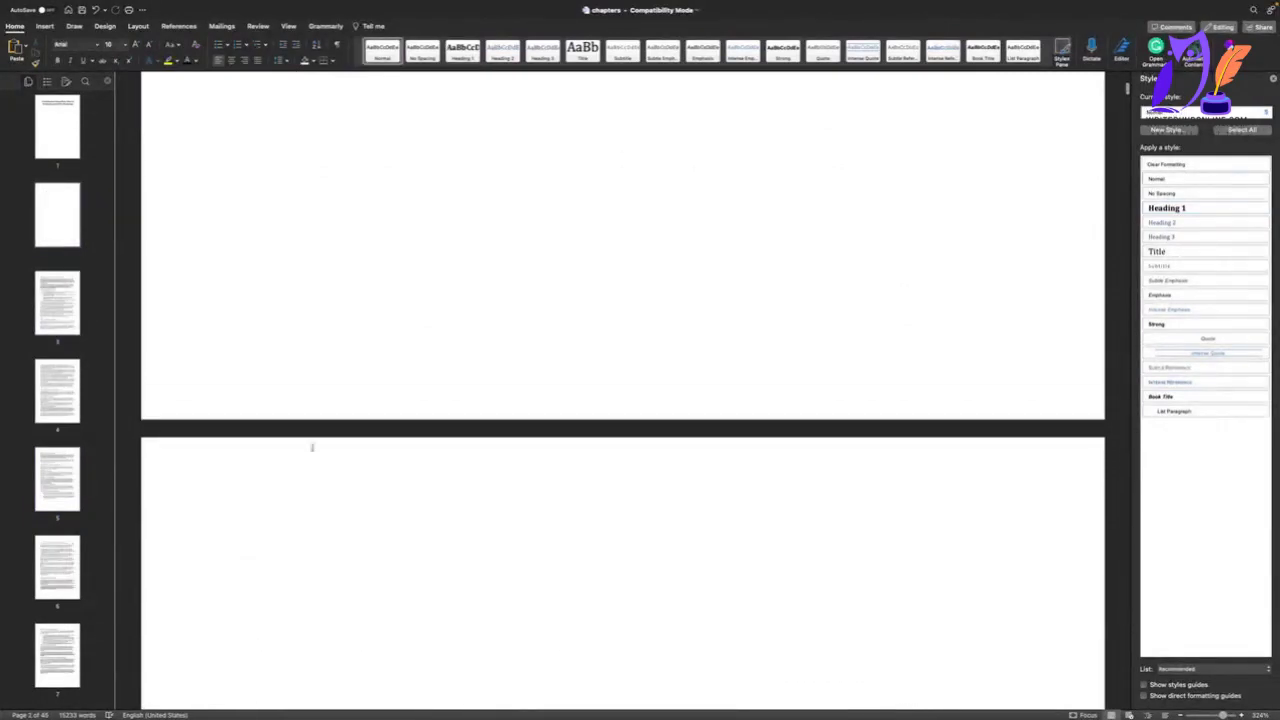
click(380, 320)
click(260, 569)
click(369, 28)
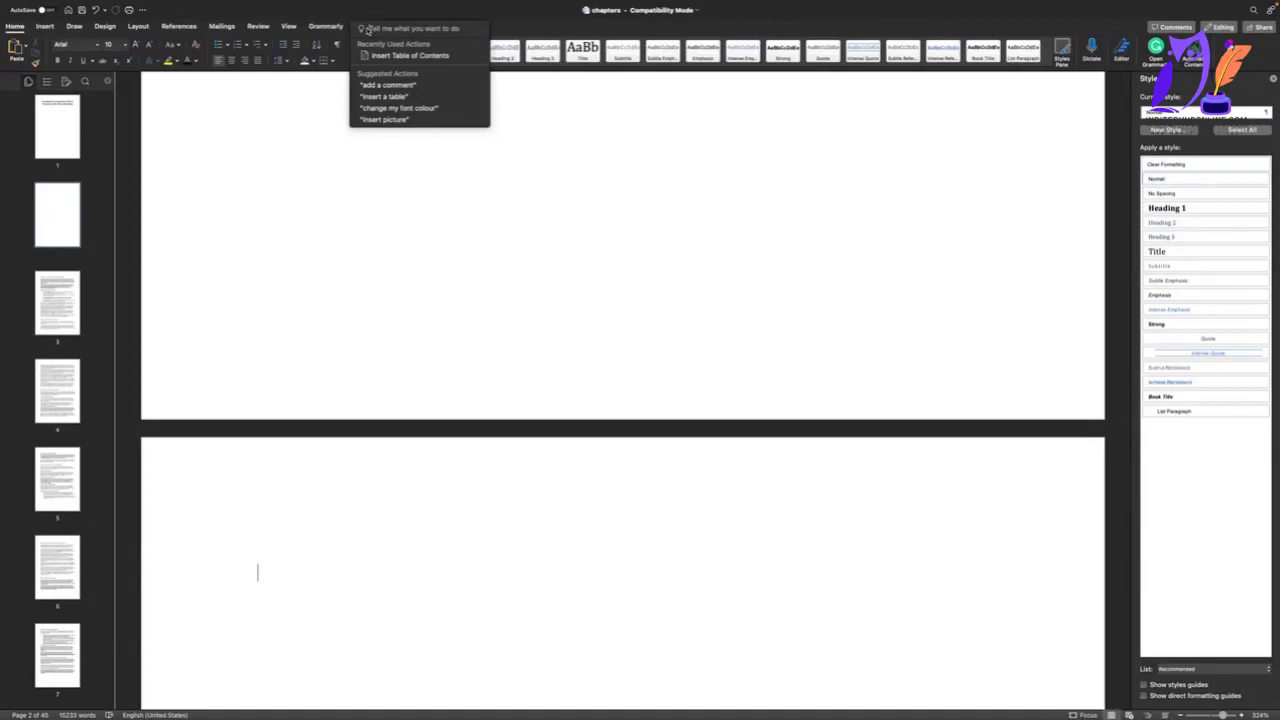
text(Insert table conte)
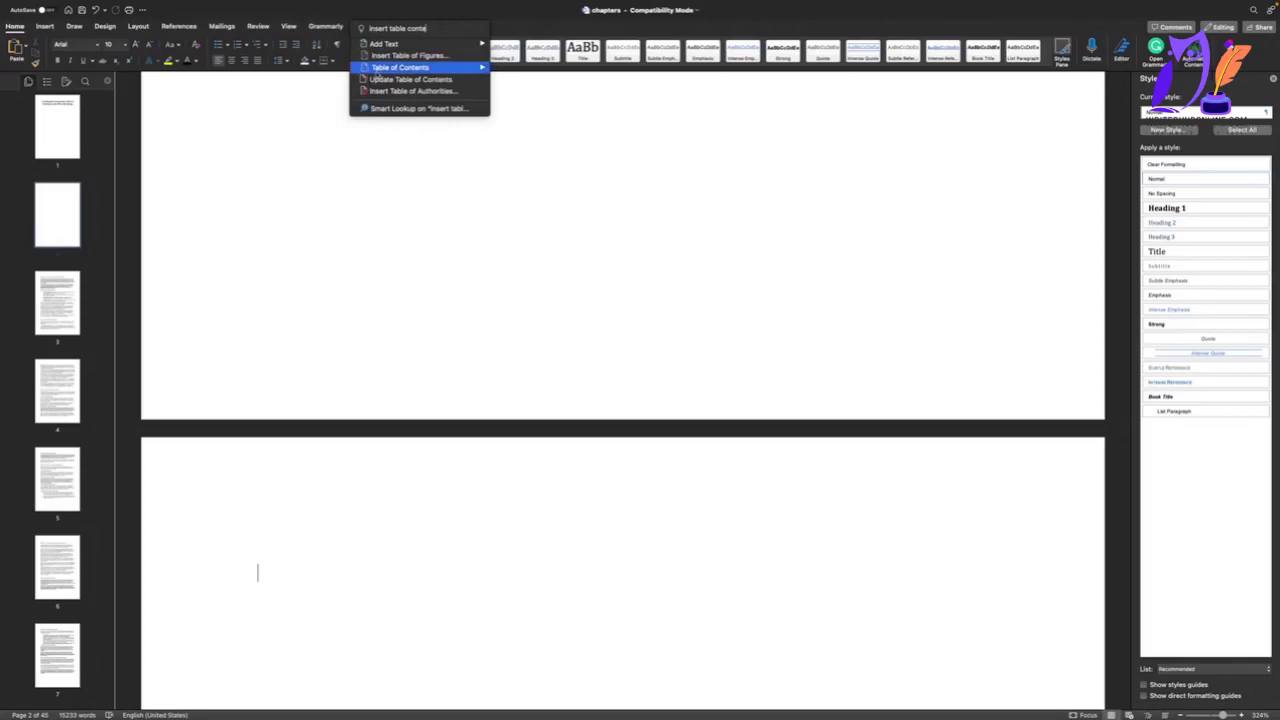
mouse_move(378, 72)
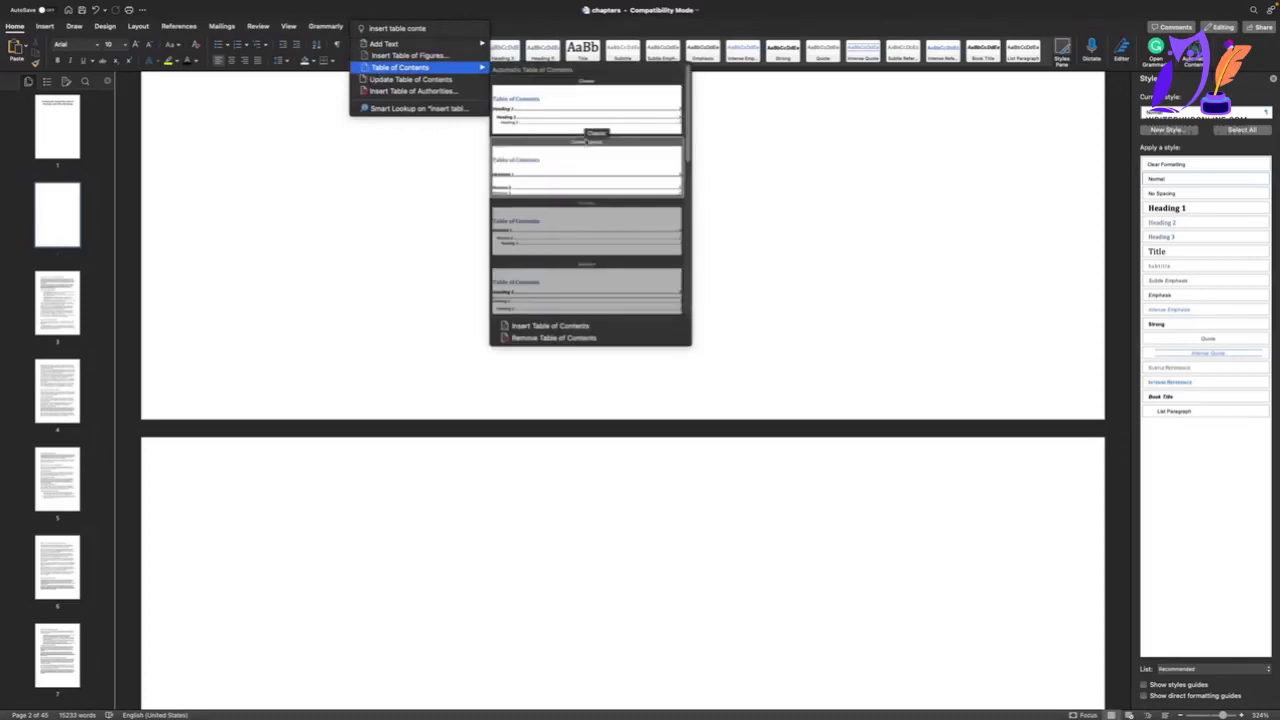
click(566, 327)
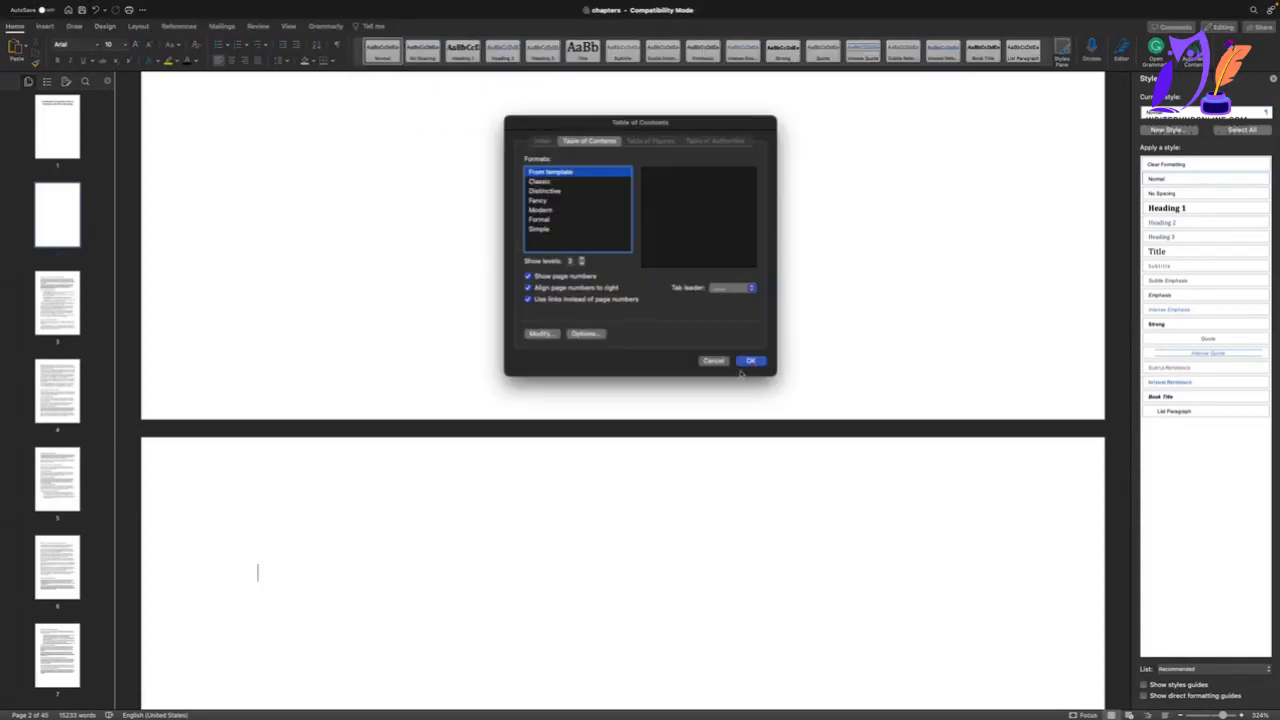
key(Return)
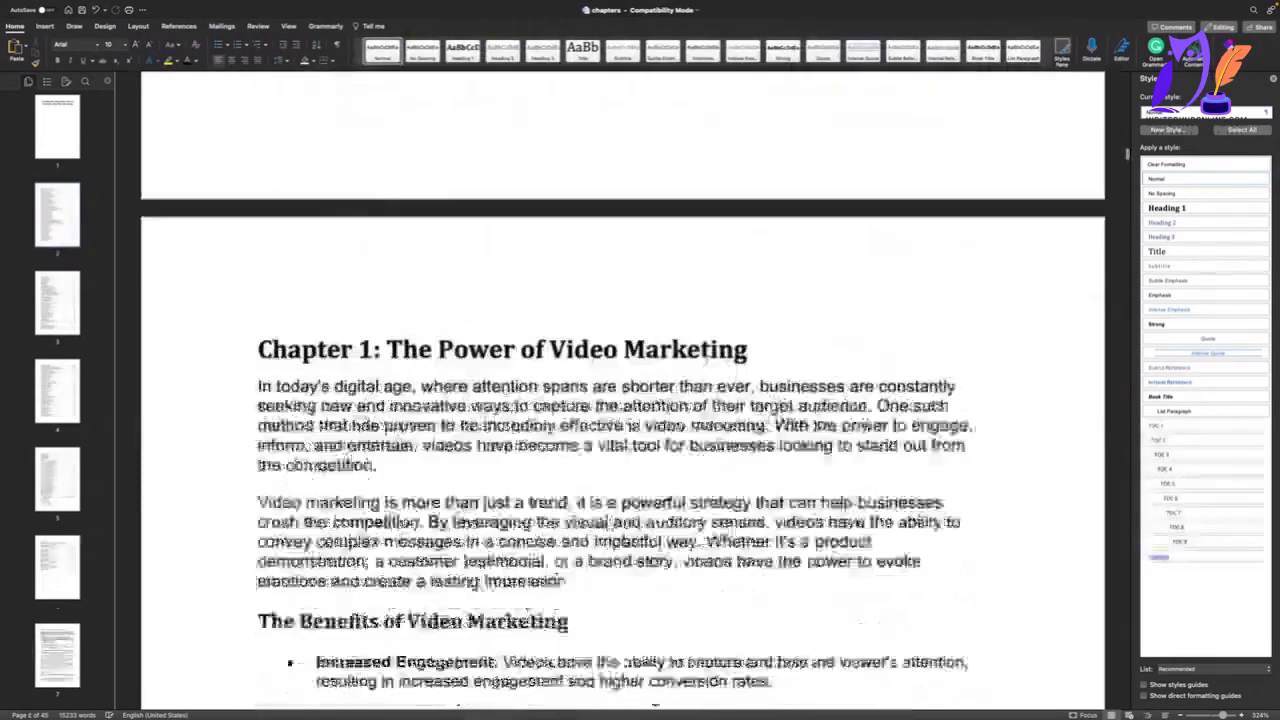
scroll(707, 363, up, 15)
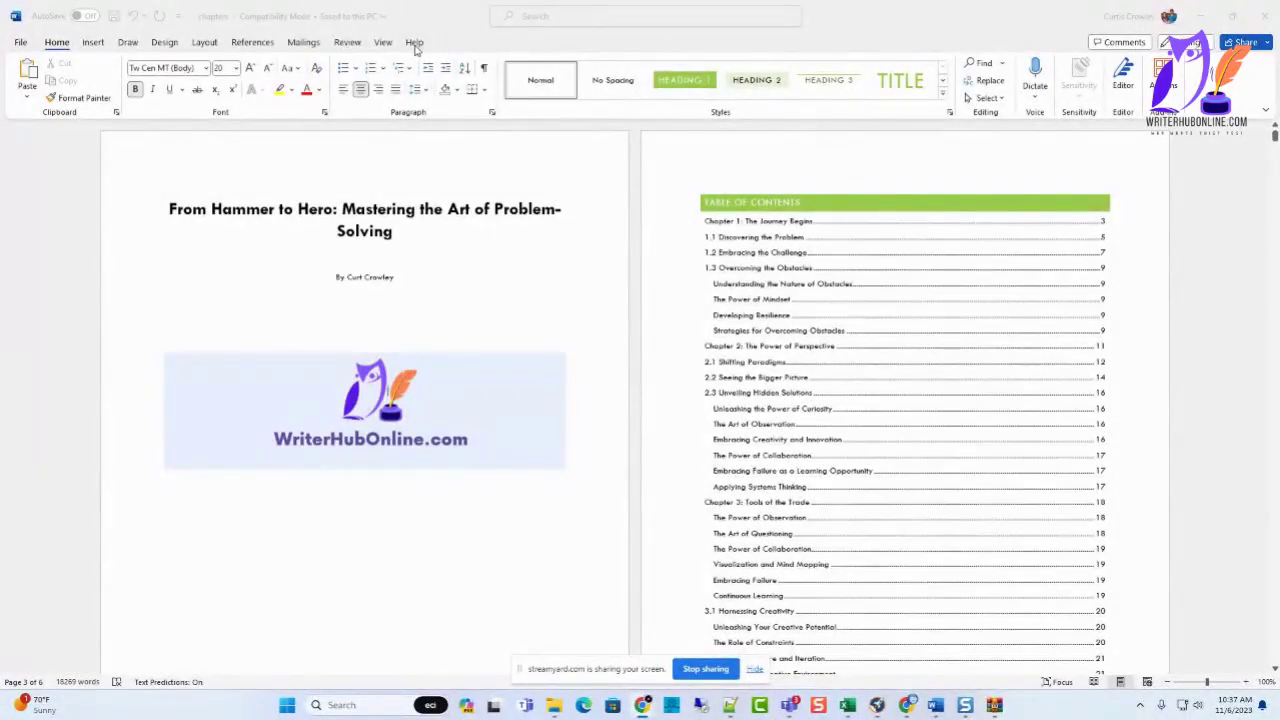
Open the Help pane from the Help tab, then return to the Home tab
click(415, 44)
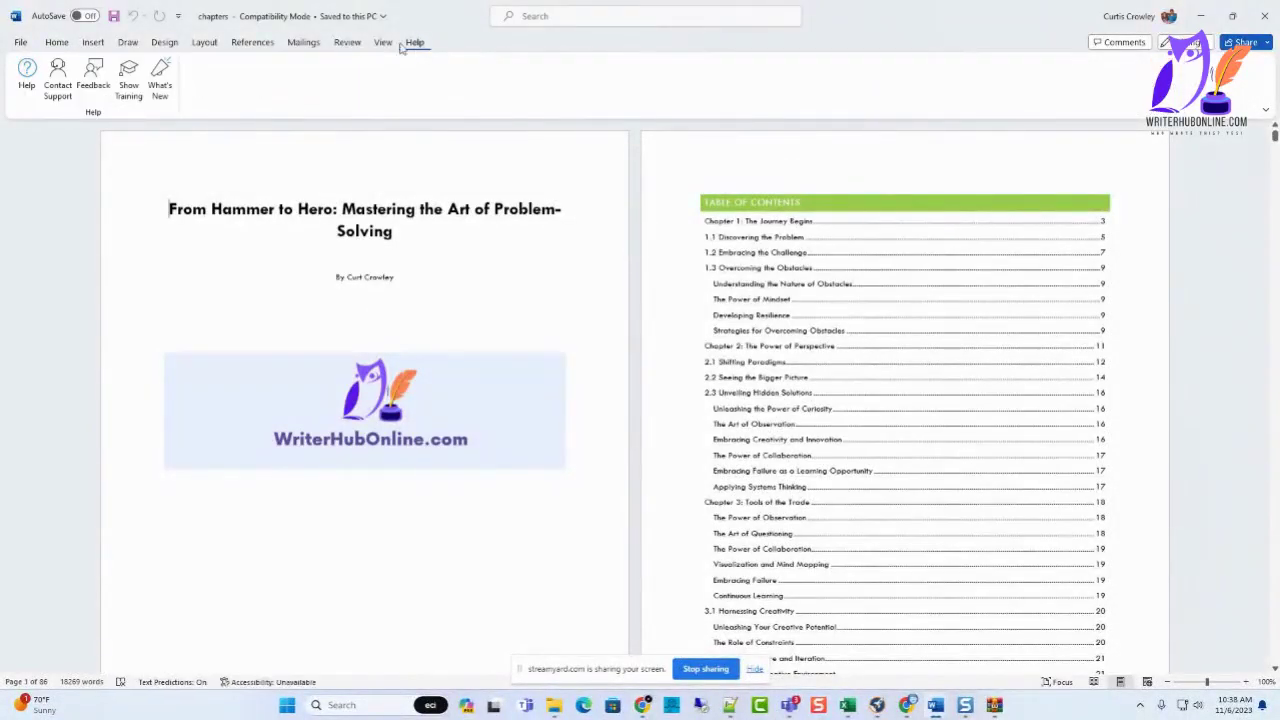
click(32, 83)
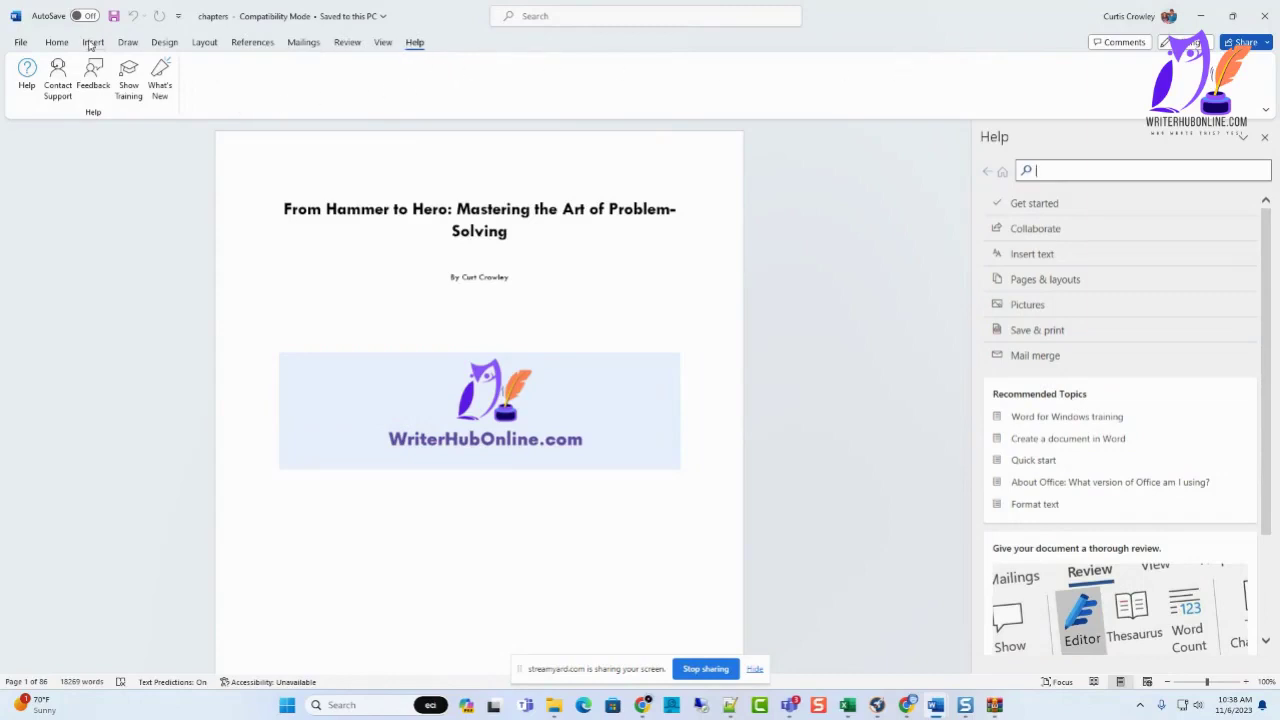
click(52, 43)
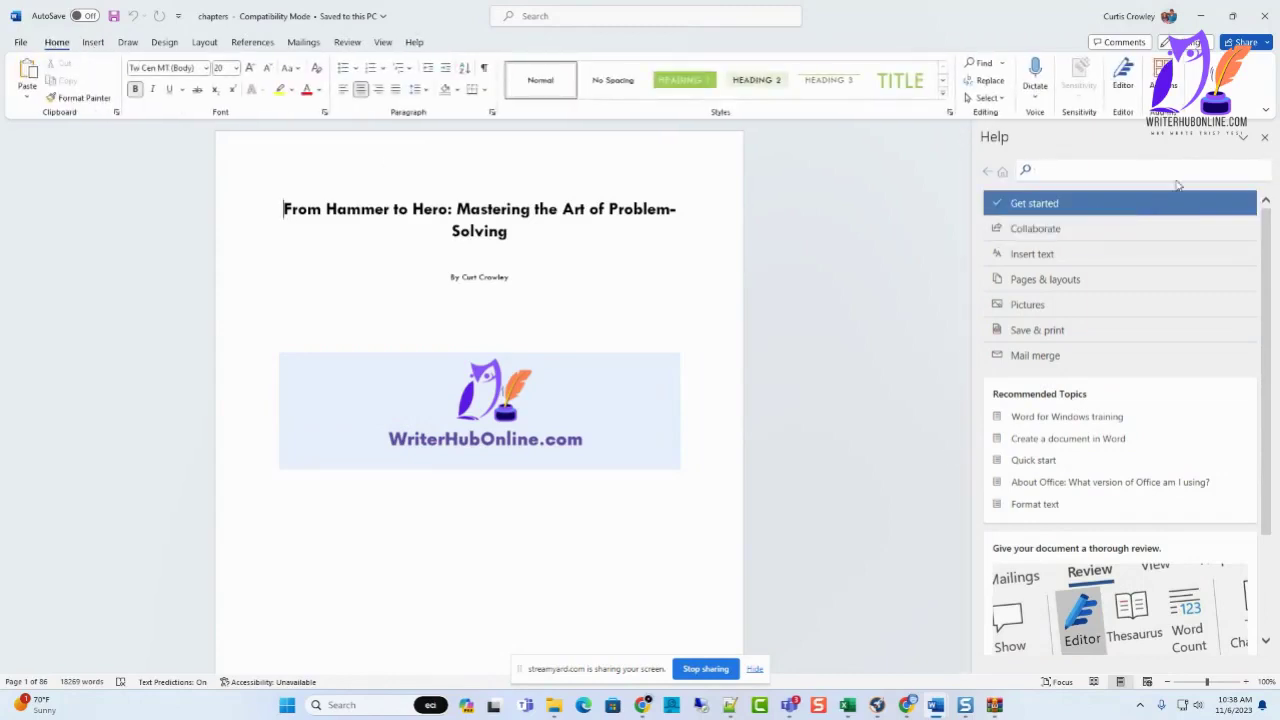
Close Help and select all text formatted like 'CHAPTER 1: THE JOURNEY BEGINS'
click(1264, 137)
scroll(526, 270, down, 12)
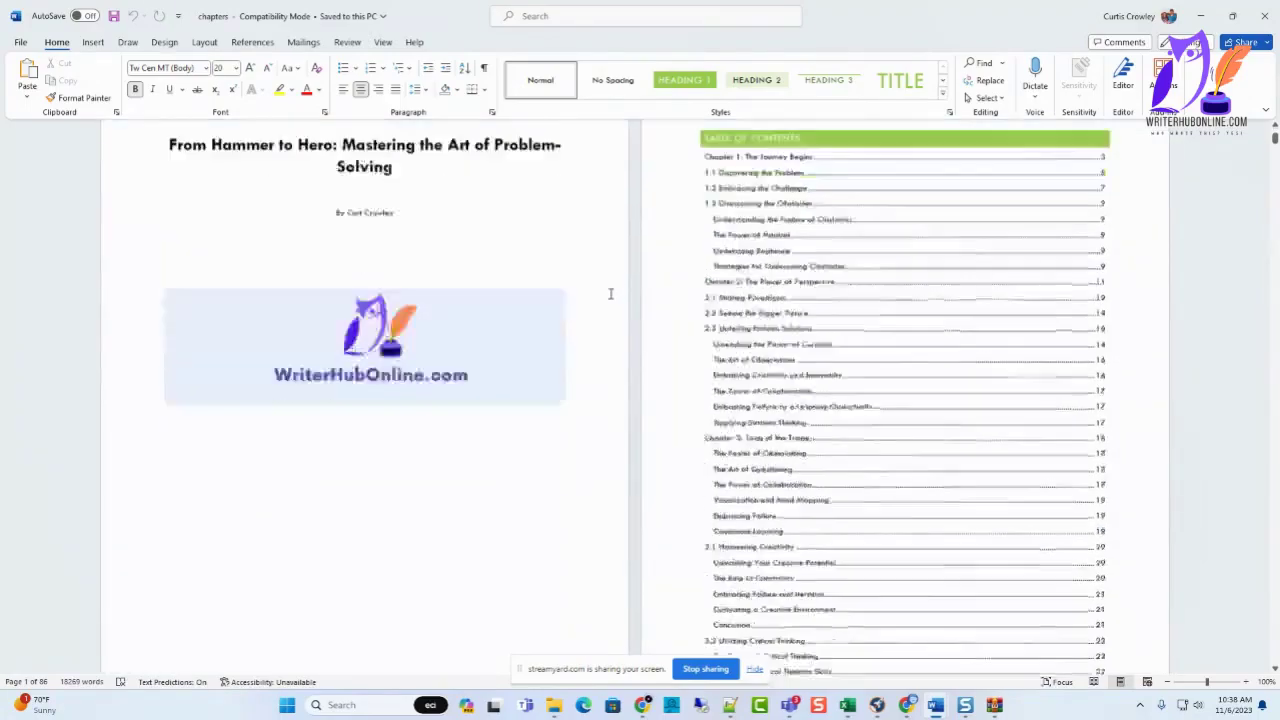
scroll(461, 290, down, 10)
scroll(437, 295, up, 1)
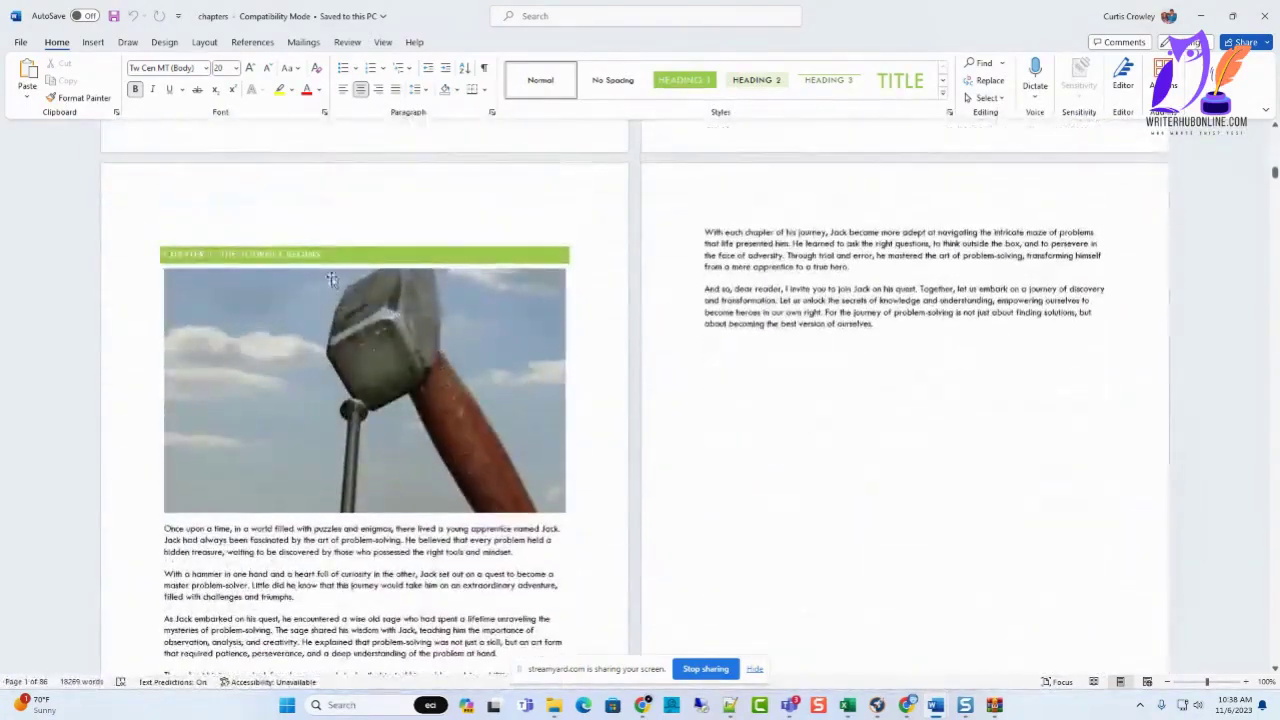
triple_click(211, 254)
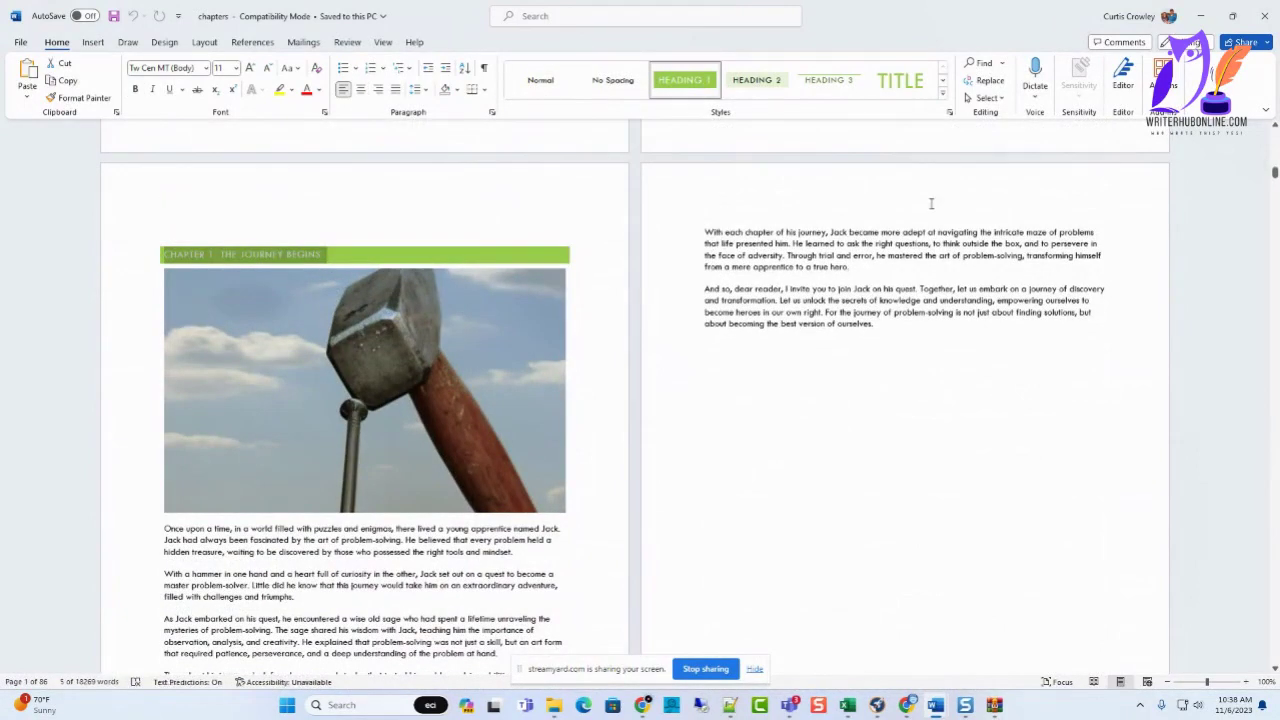
click(988, 98)
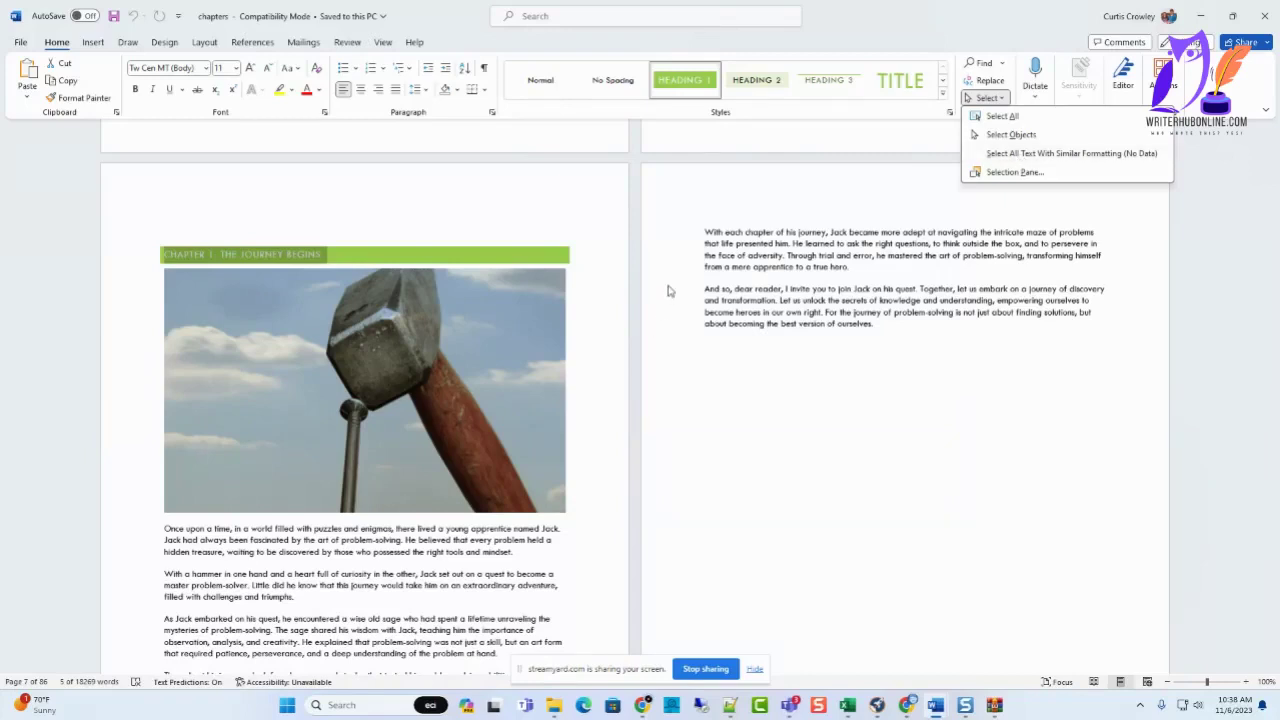
click(1016, 160)
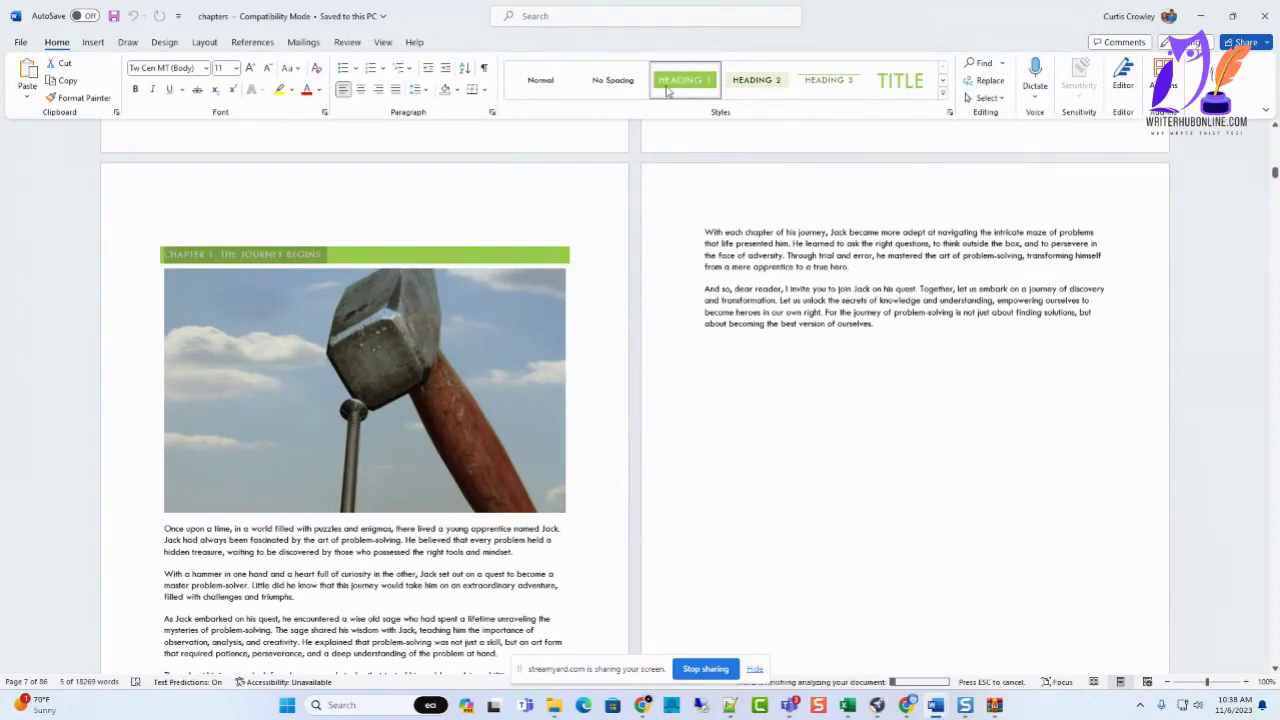
Select all subheadings formatted like 'UNDERSTANDING THE NATURE OF OBSTACLES'
scroll(603, 317, down, 15)
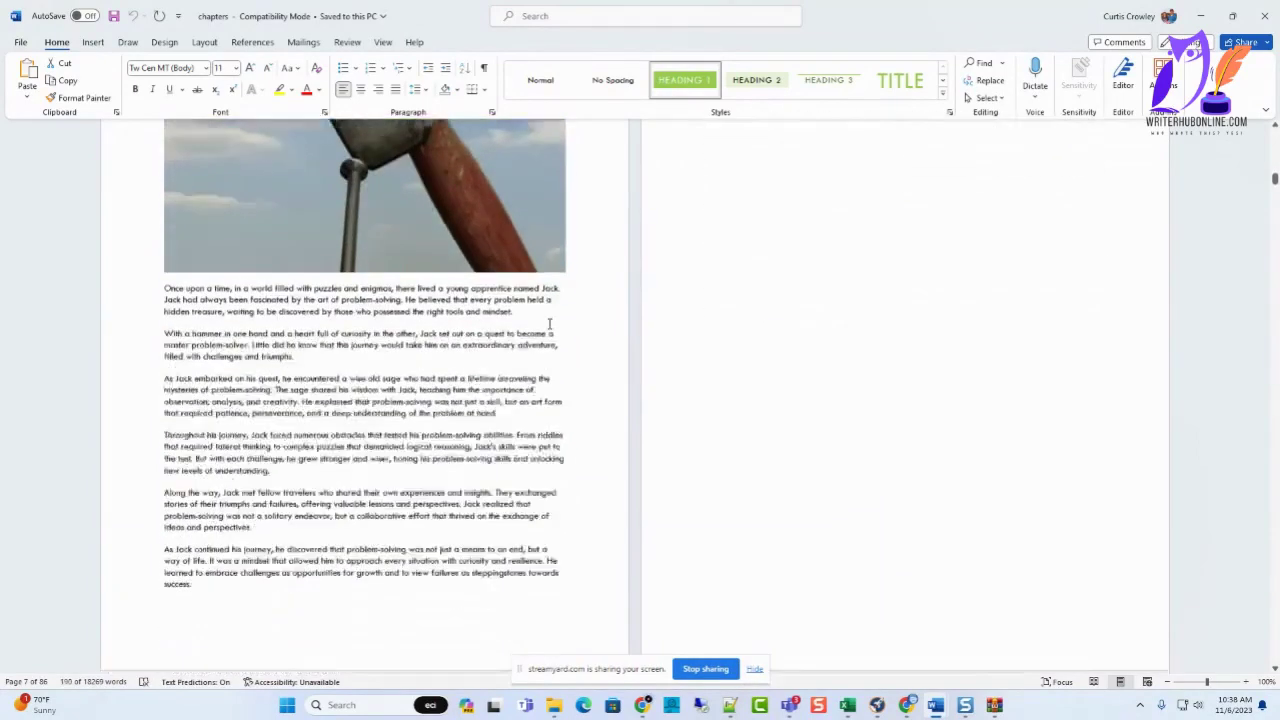
scroll(228, 311, down, 20)
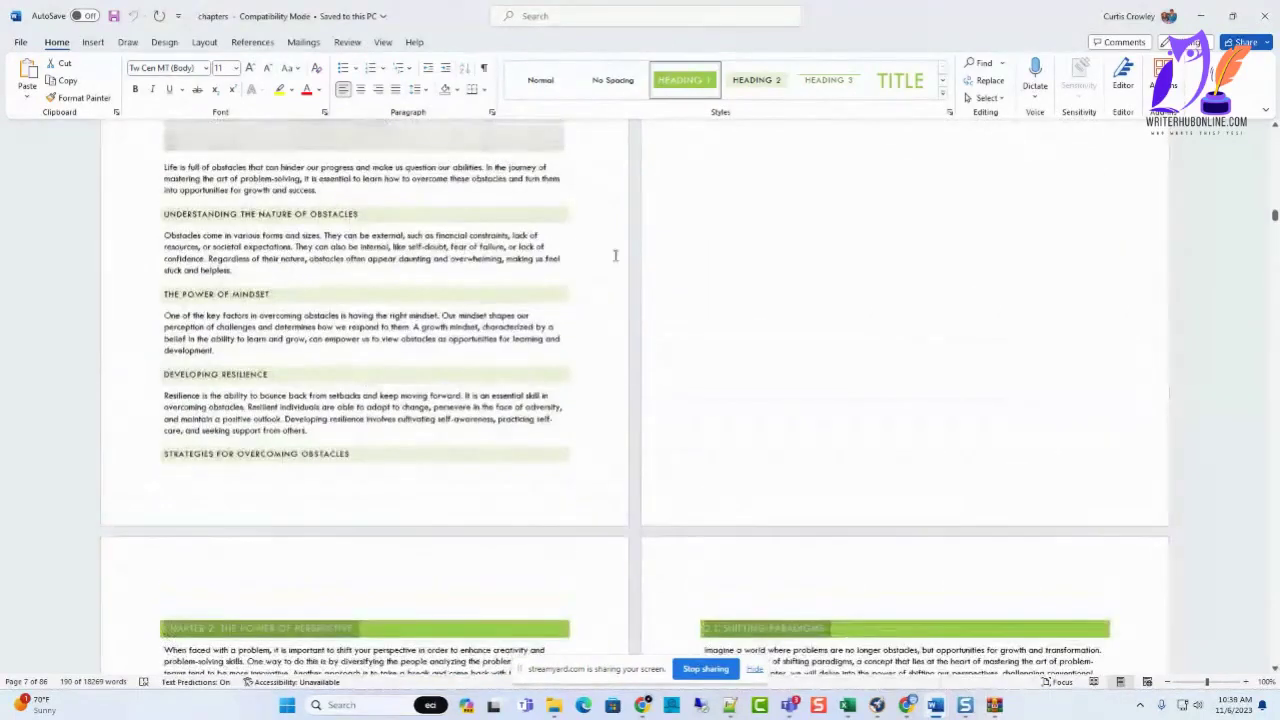
scroll(711, 254, up, 3)
drag(373, 345, 162, 341)
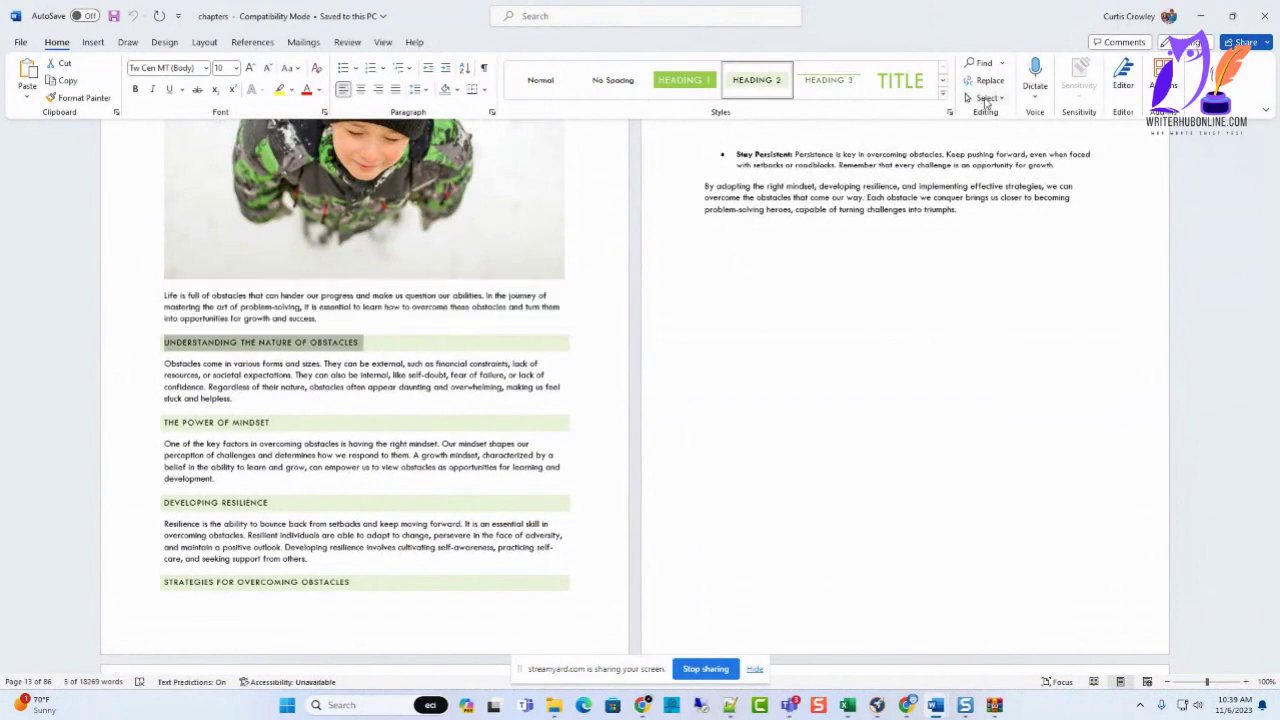
click(987, 98)
click(1021, 154)
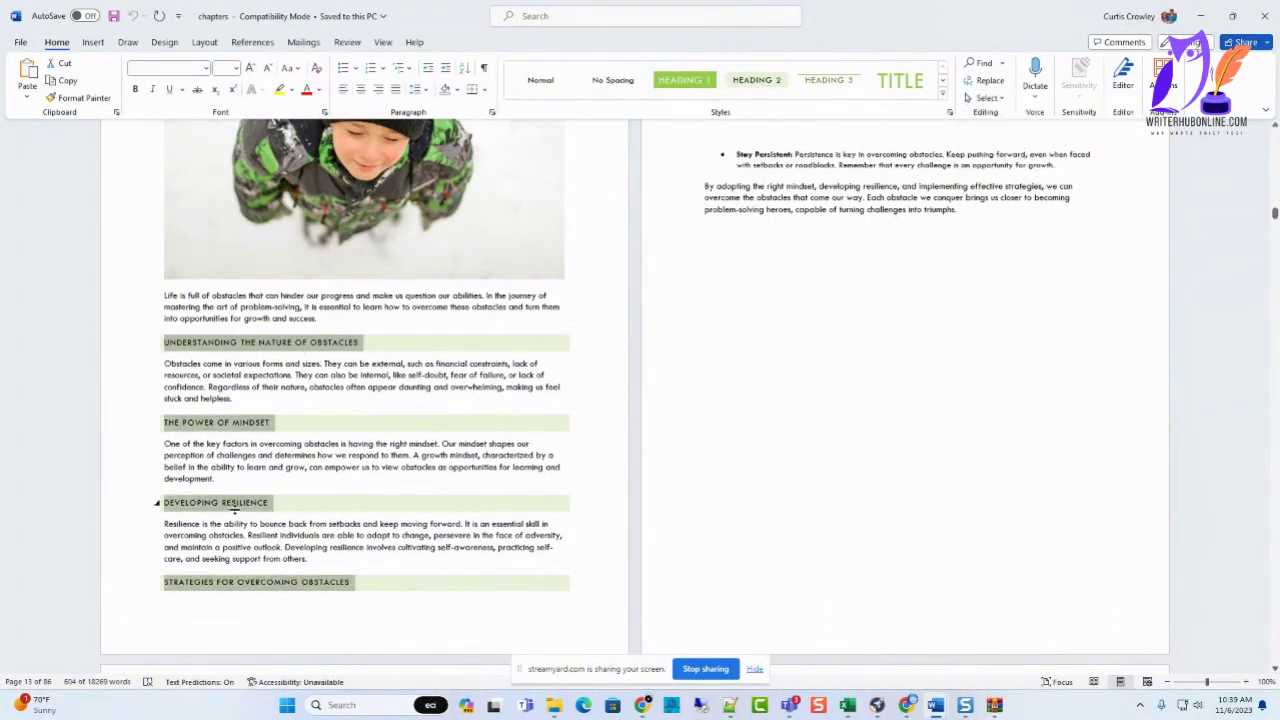
scroll(250, 500, up, 5)
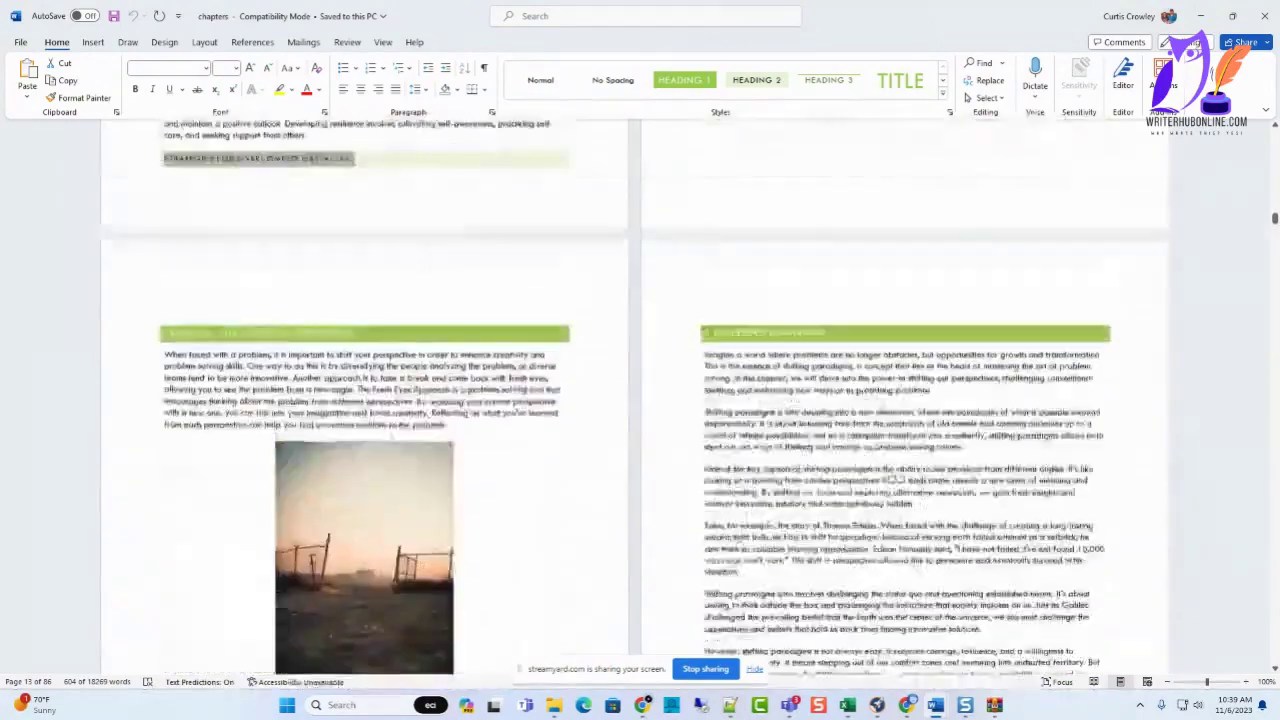
Scroll back to the top of 'From Hammer to Hero' showing the title page and contents
scroll(388, 438, up, 5)
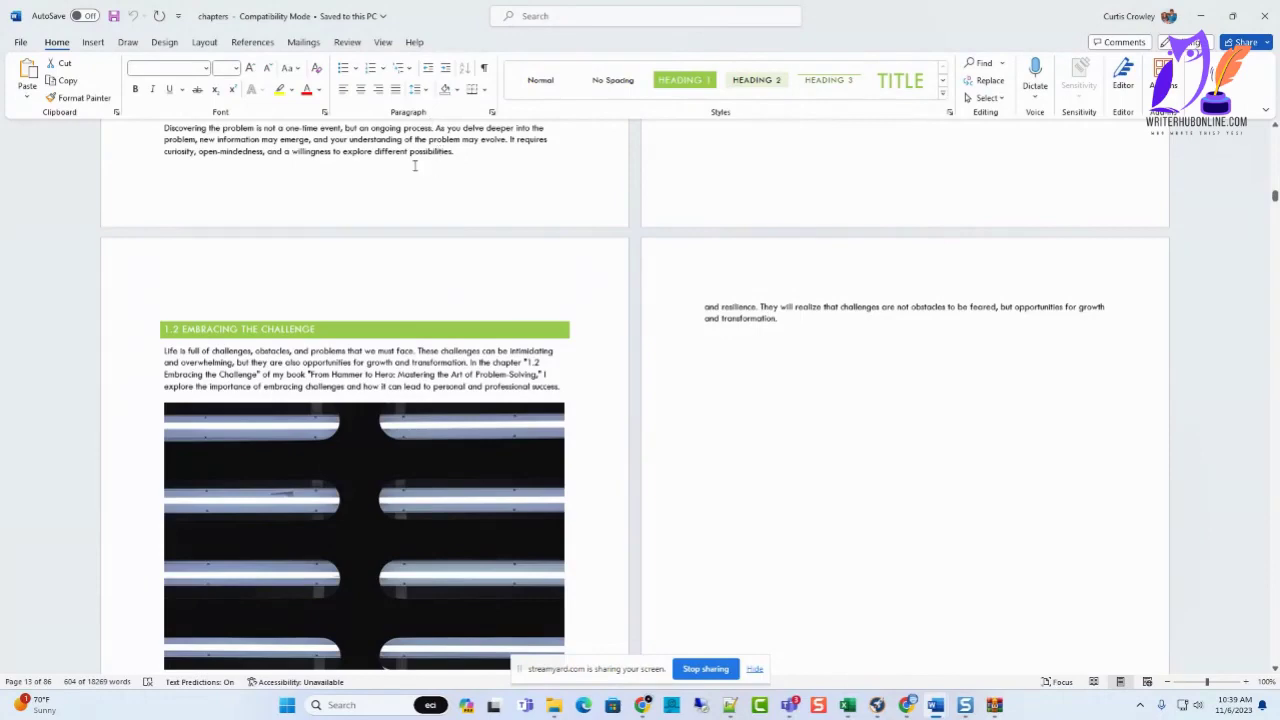
scroll(281, 245, up, 3)
scroll(281, 244, up, 5)
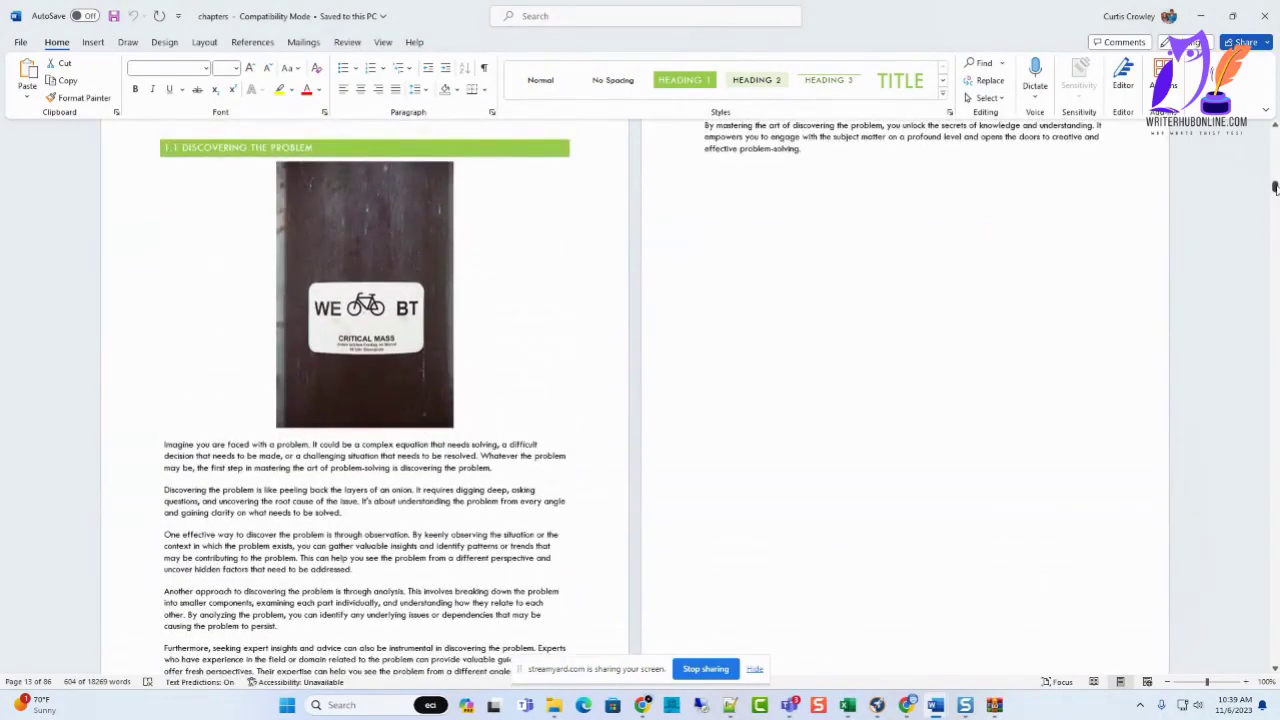
drag(1275, 188, 1275, 130)
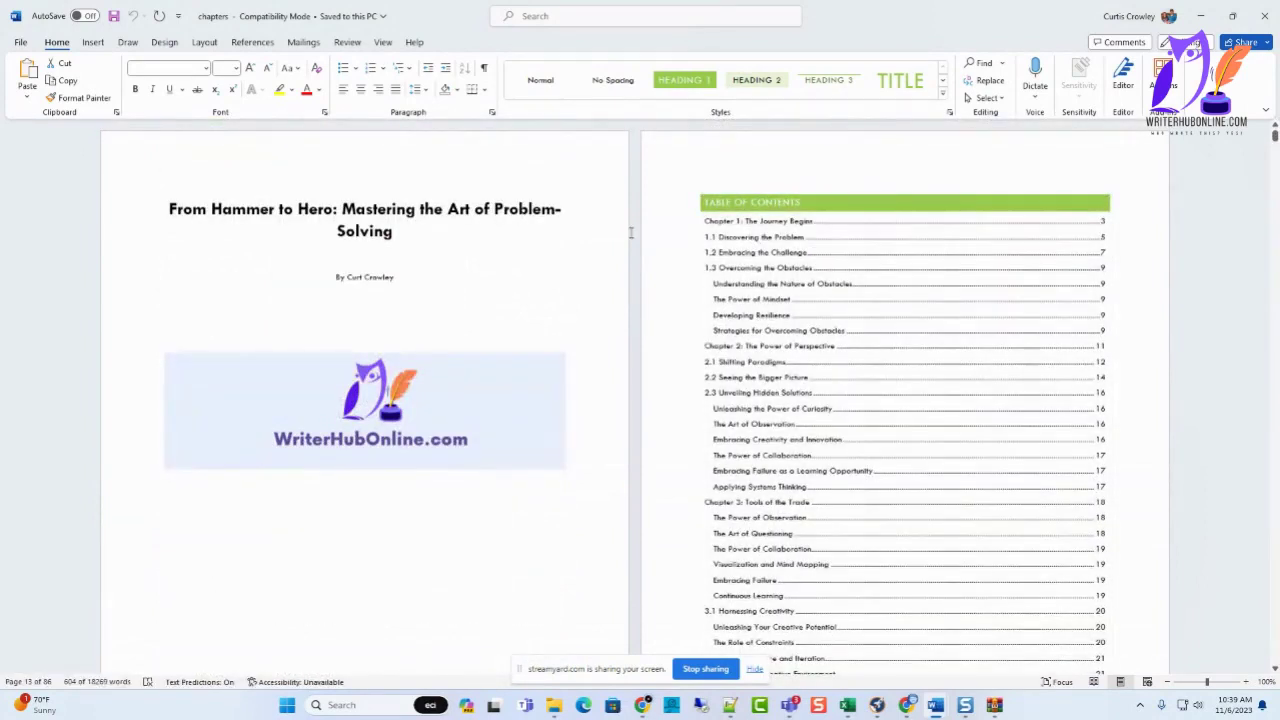